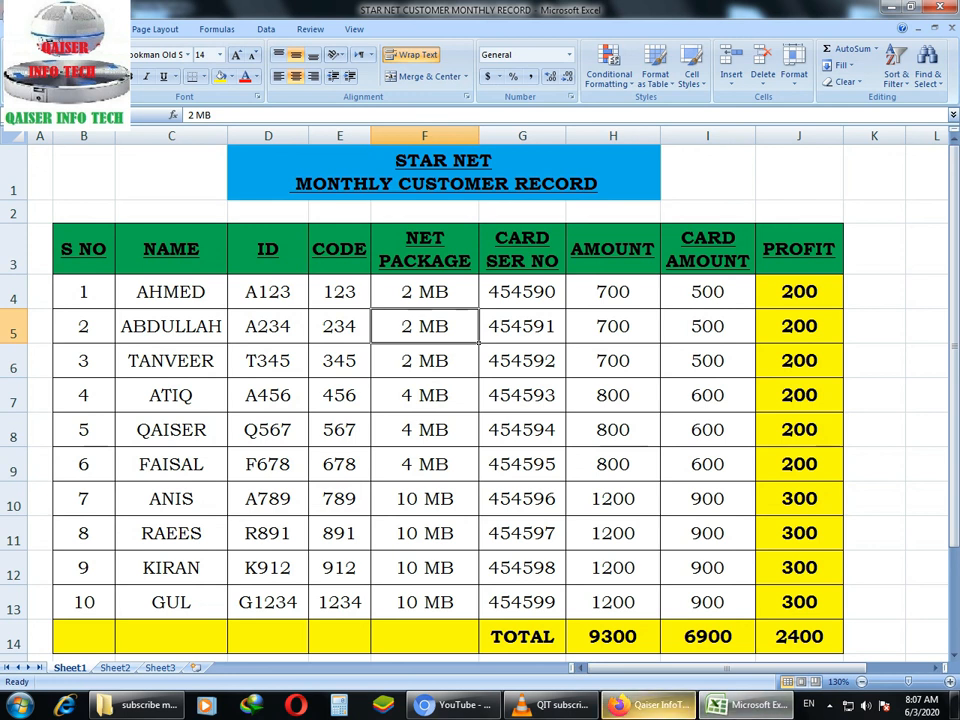
Step: Switch to Firefox to view the Qaiser InfoTech YouTube channel page
mouse_move(650, 705)
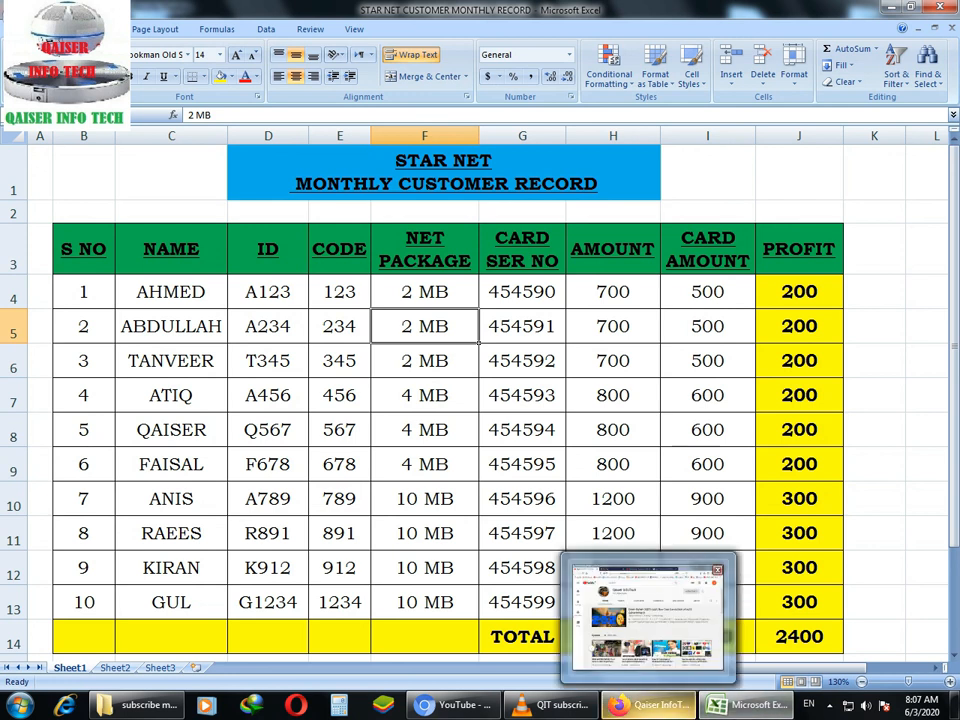
click(650, 705)
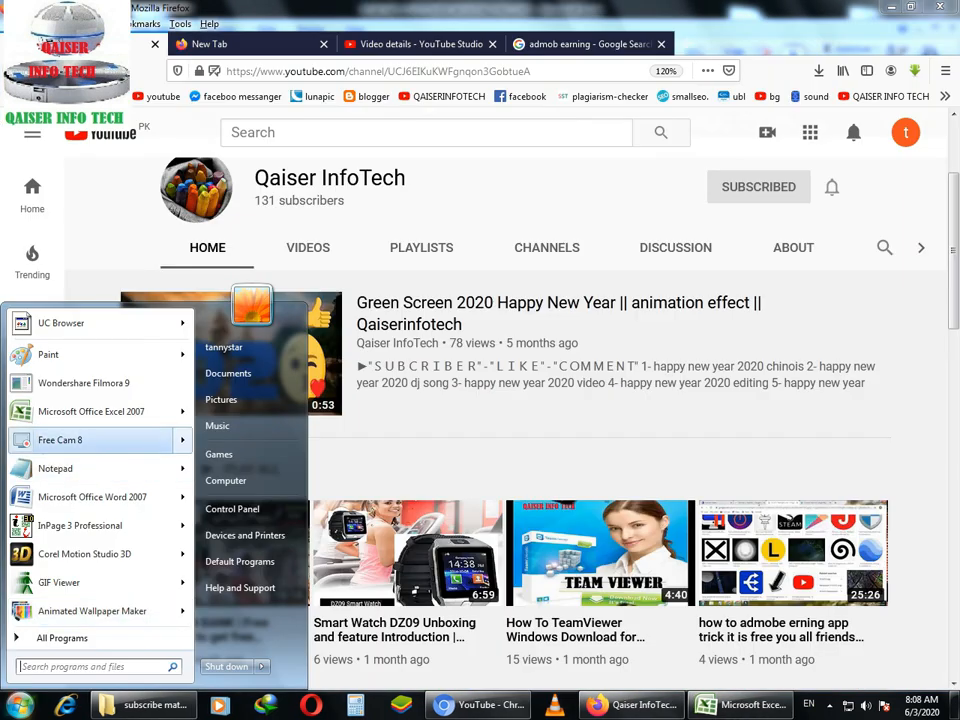
Step: Open a new Microsoft Excel 2007 workbook and enter the title STAR NET CUSTOMER MONTHLY RECORD in cell E4
mouse_move(105, 412)
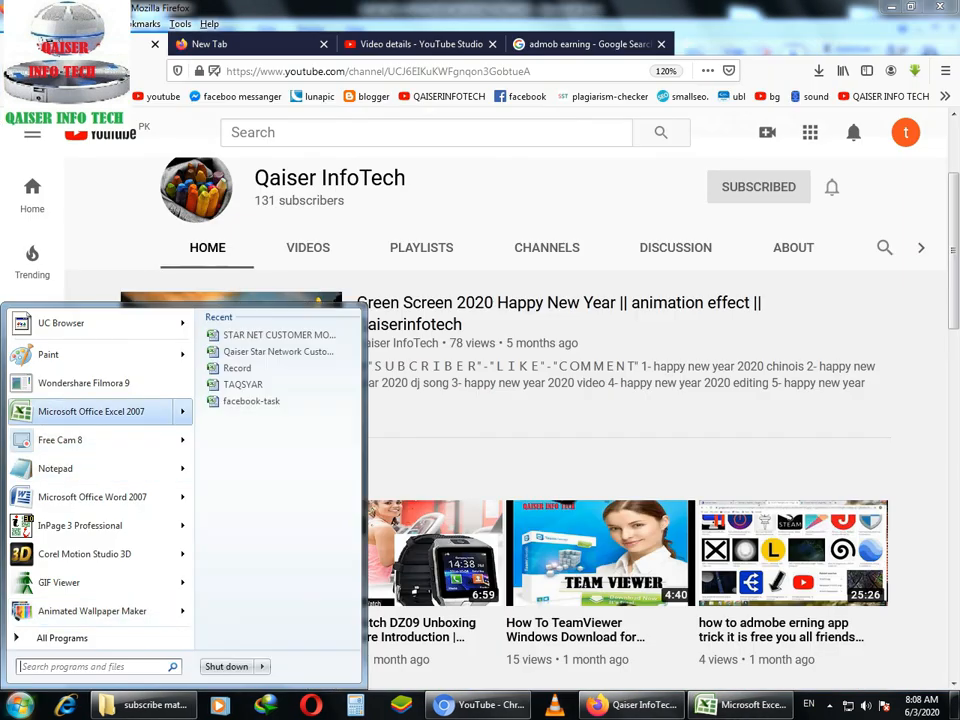
click(92, 411)
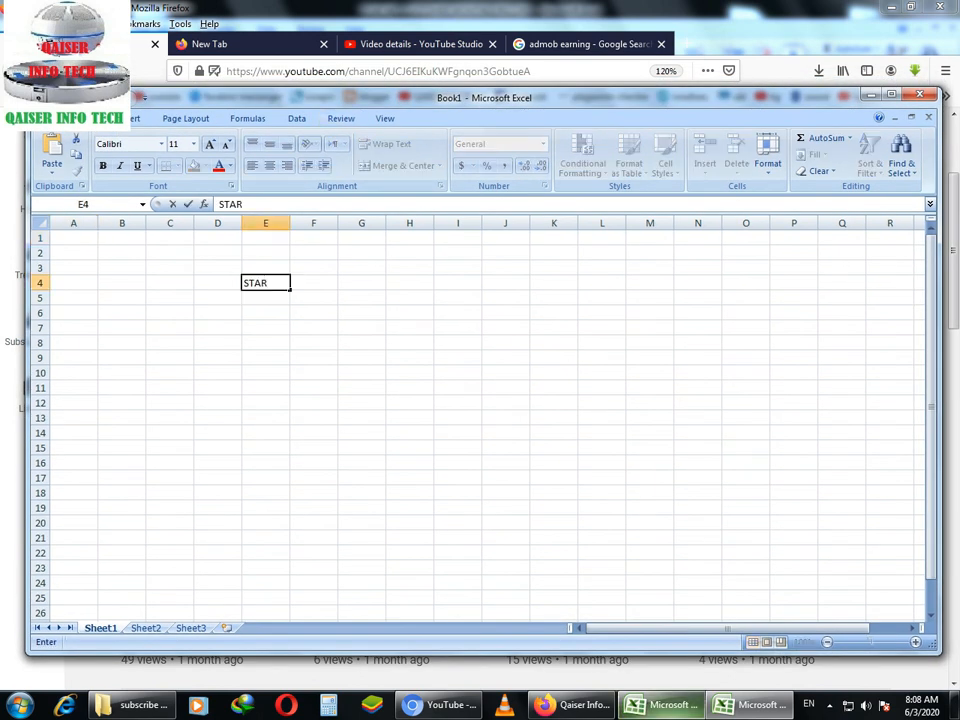
text(NET C)
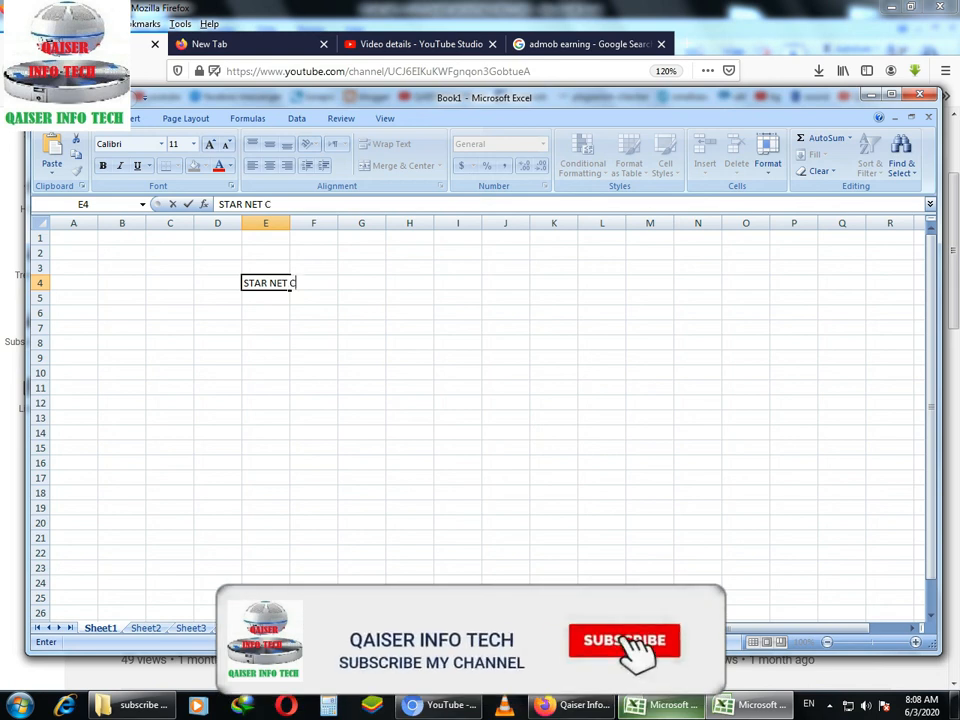
text(US)
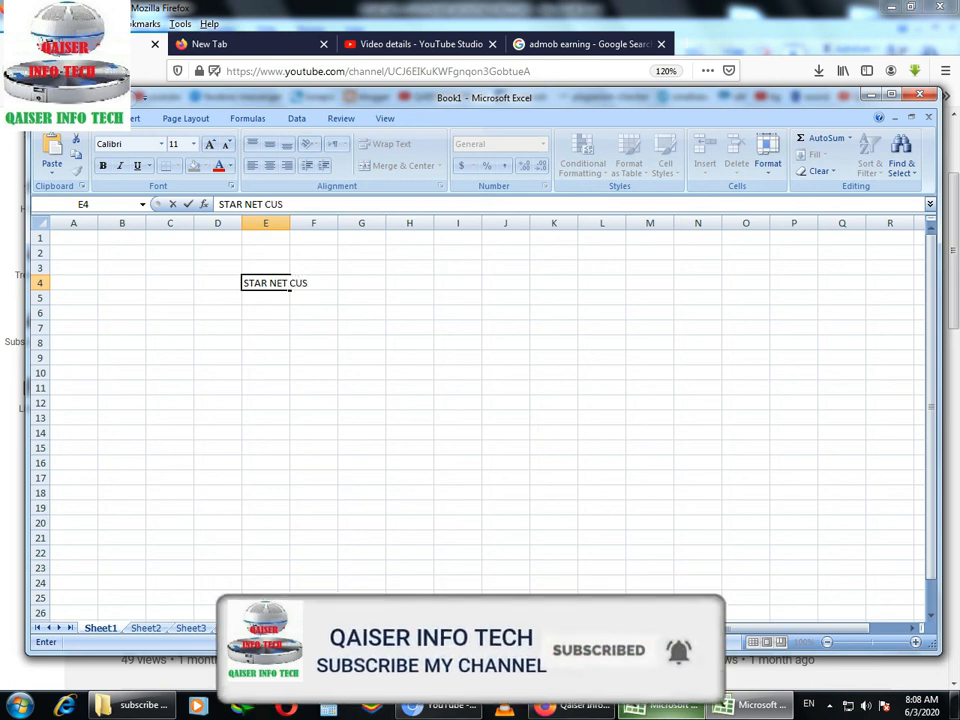
text(TOM)
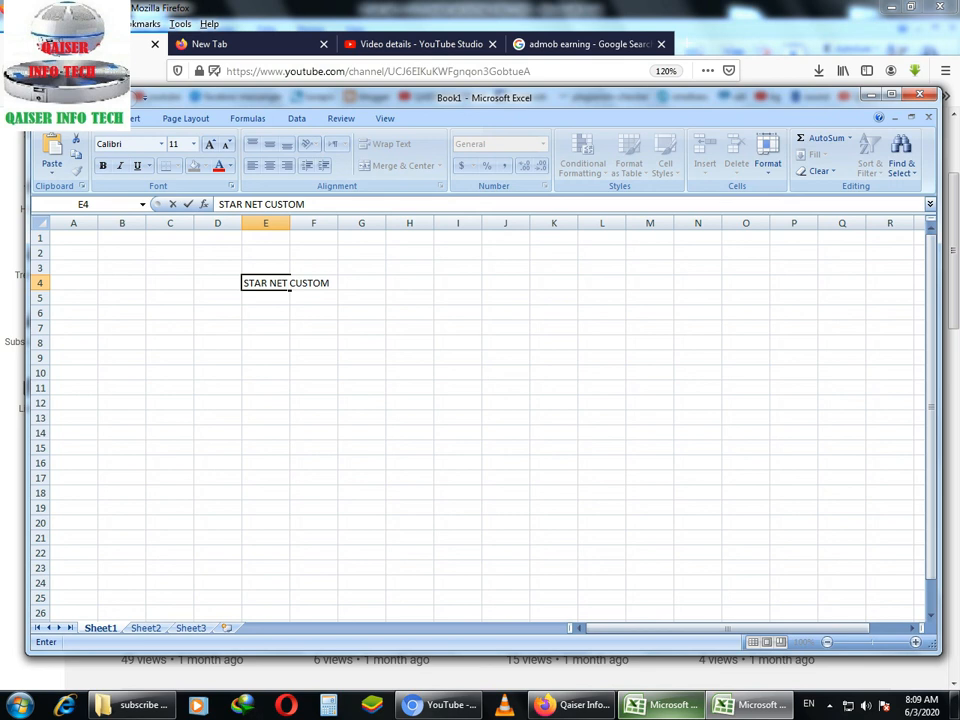
text(ER MONTHLY )
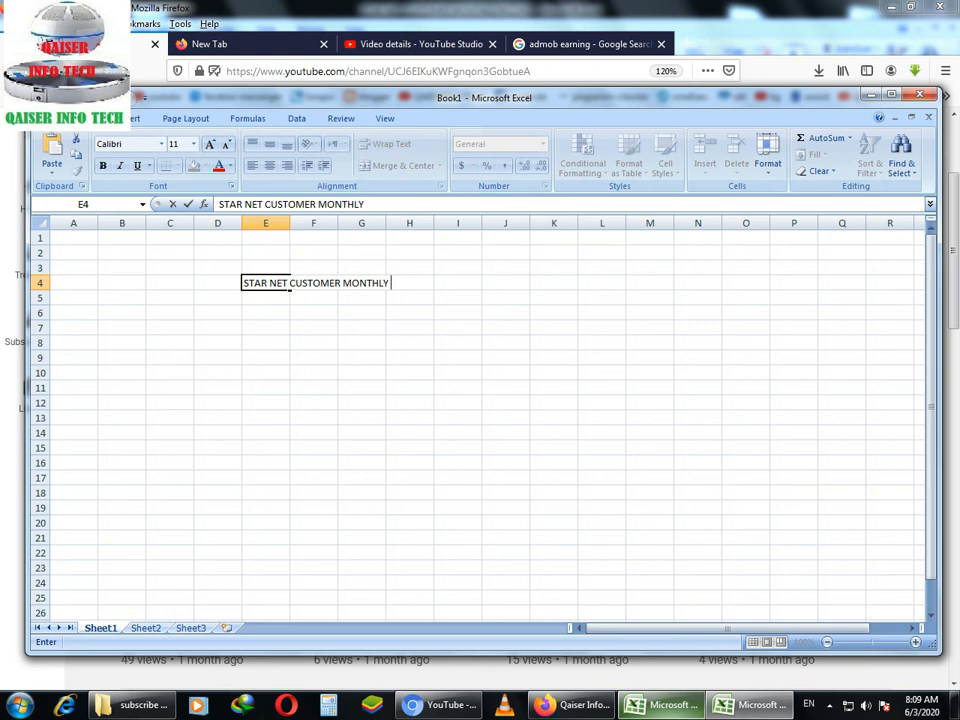
text(RECORD)
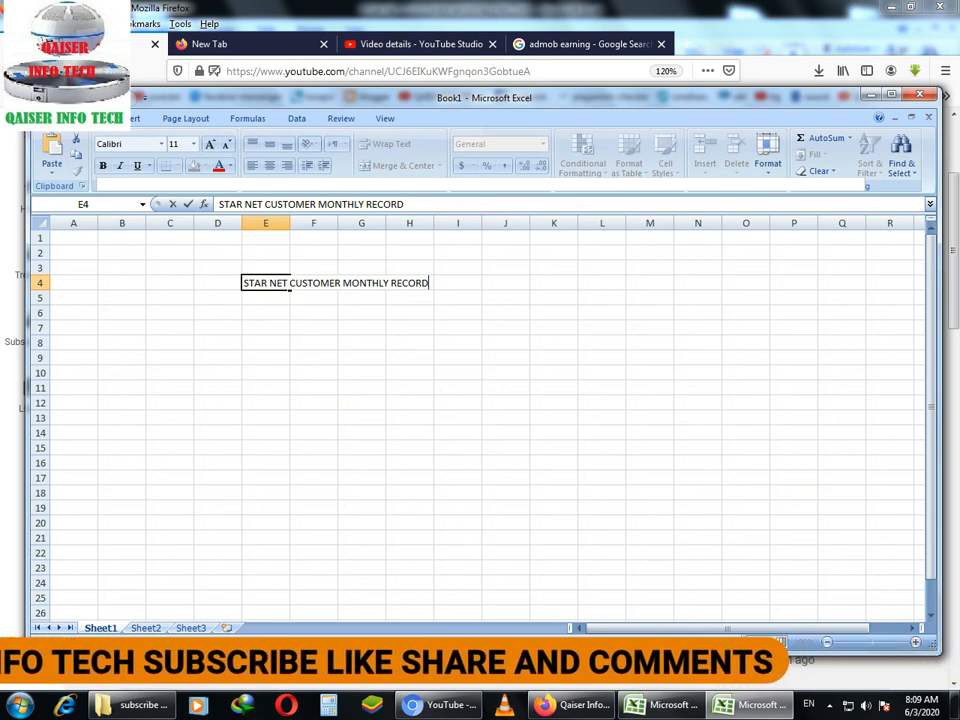
Step: Merge and center the title across cells D4 to I4
click(218, 283)
drag(218, 283, 465, 284)
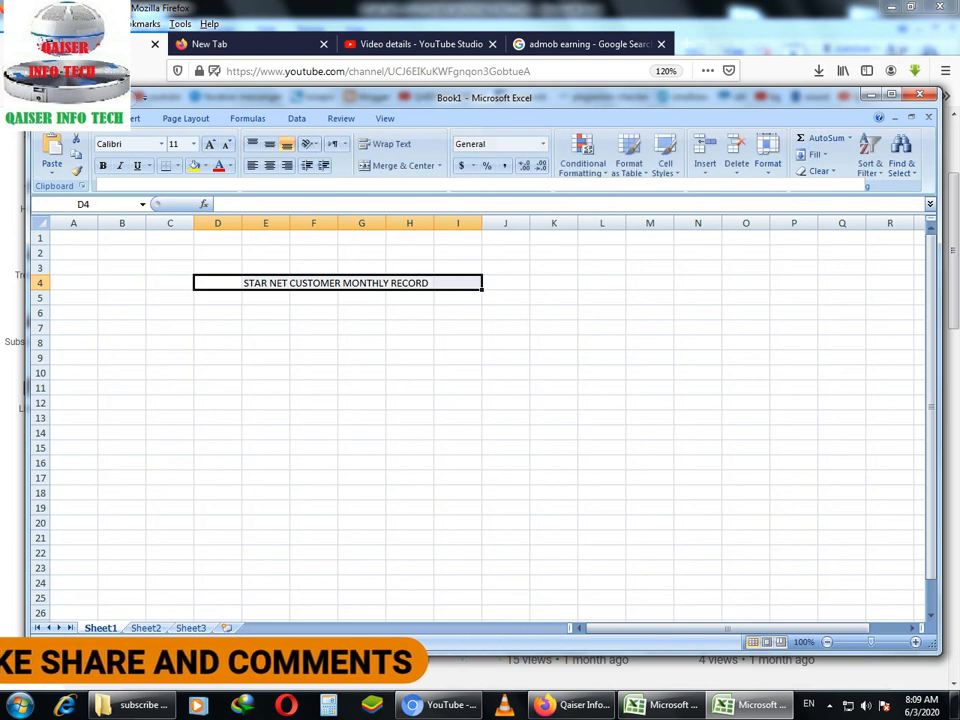
click(398, 165)
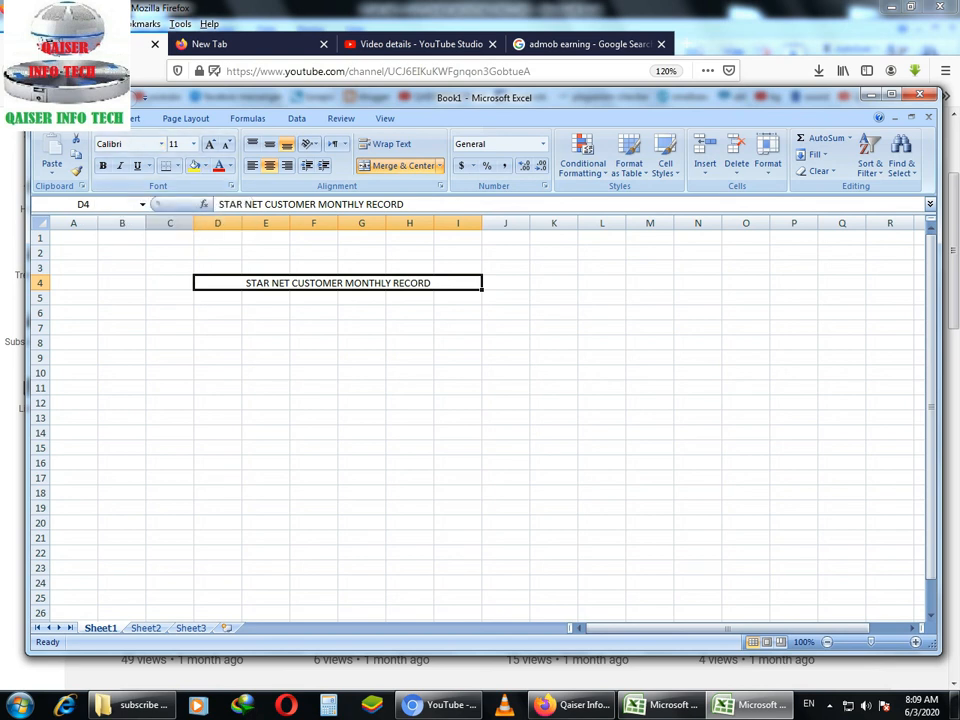
Step: Set the entire sheet's font to Bookman Old Style, size 14, and widen all columns equally so the title fits
click(217, 403)
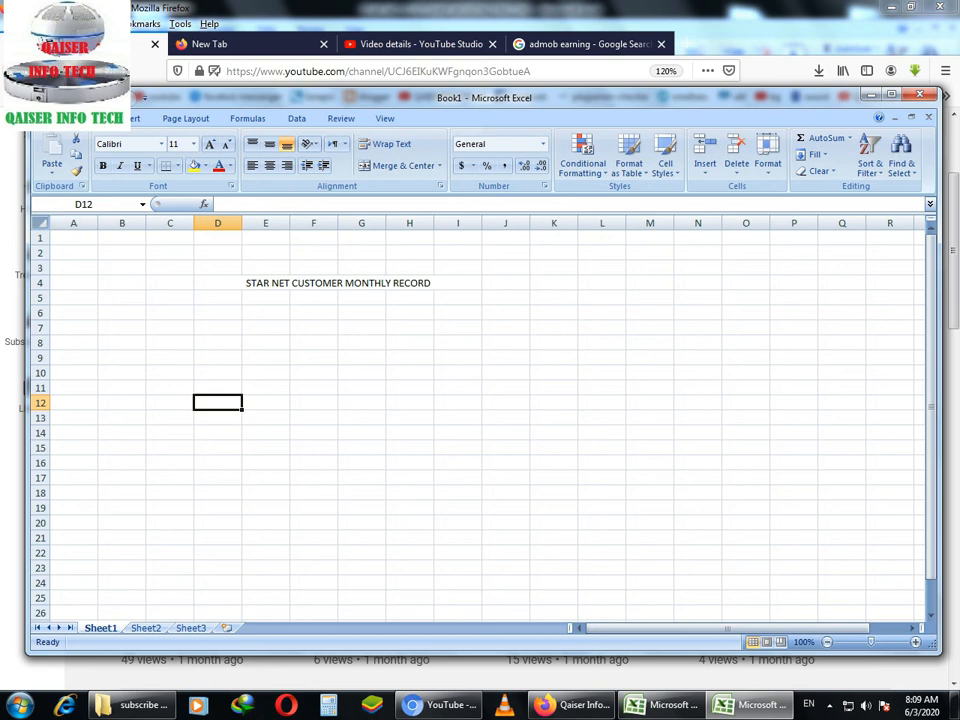
key(ctrl+a)
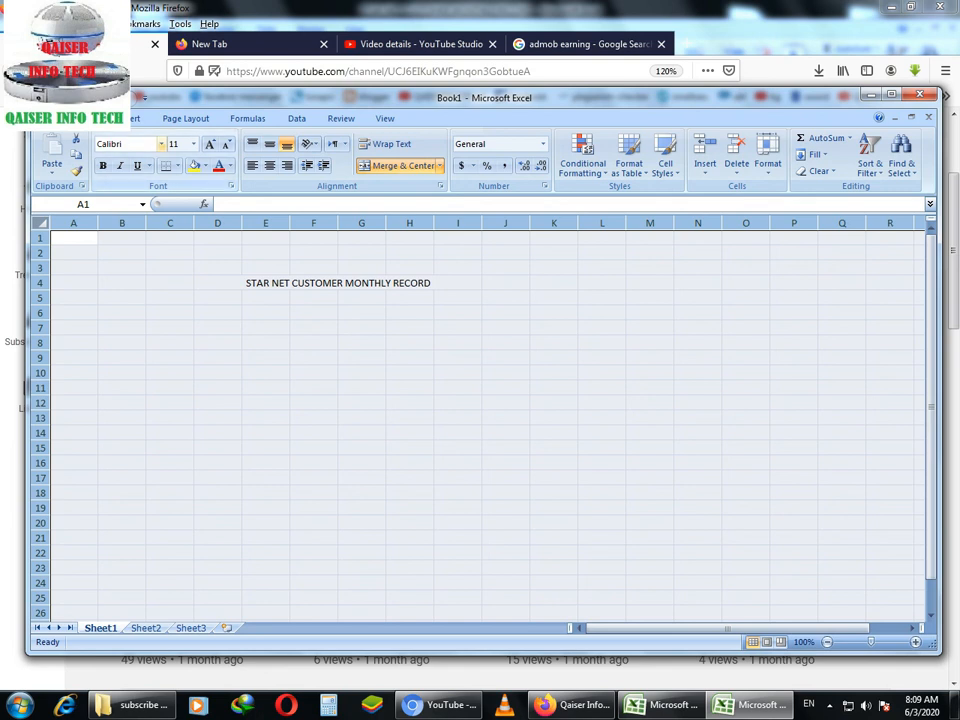
click(161, 144)
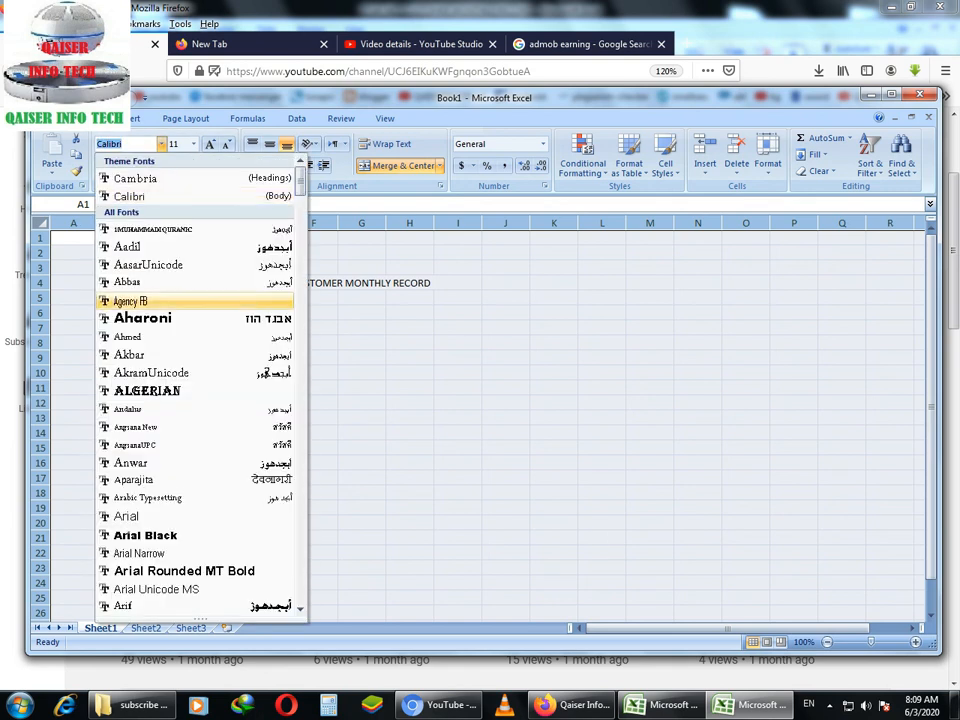
scroll(195, 385, down, 10)
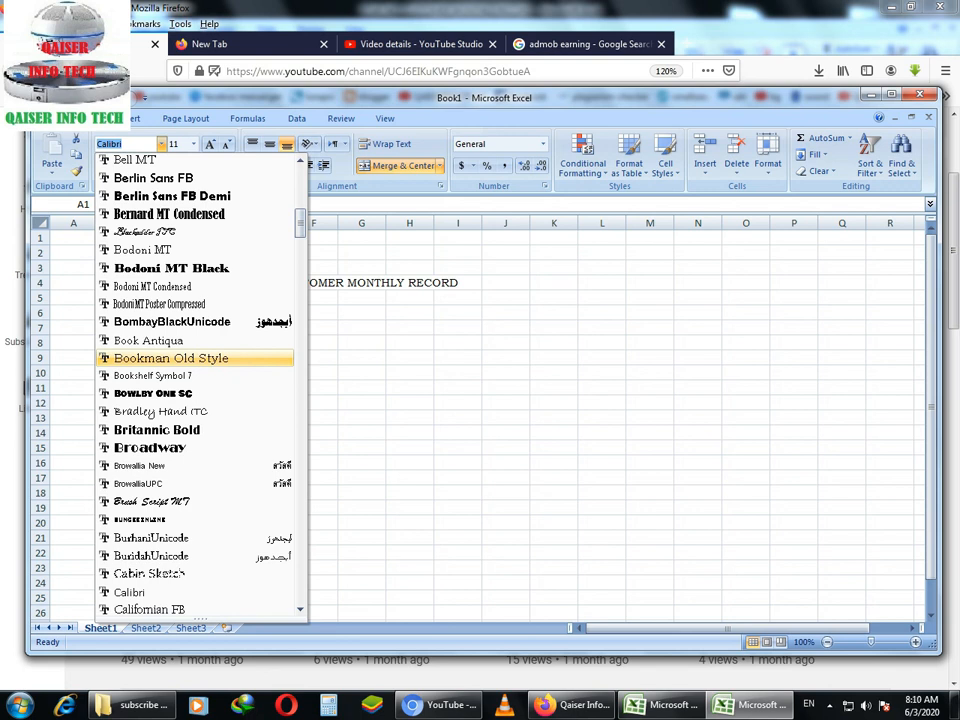
click(170, 358)
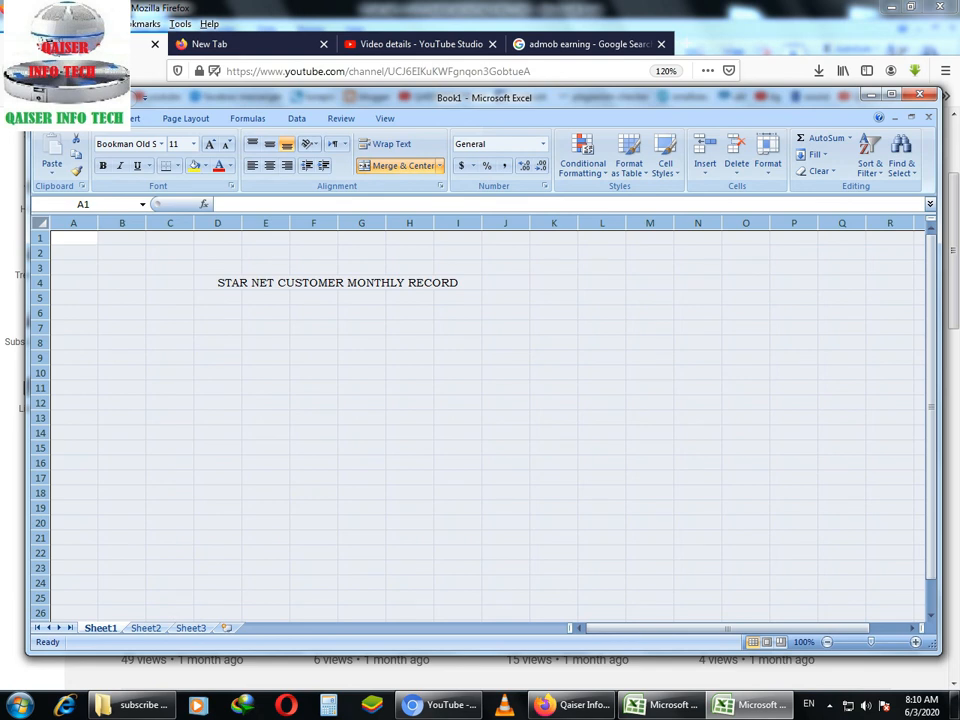
click(194, 144)
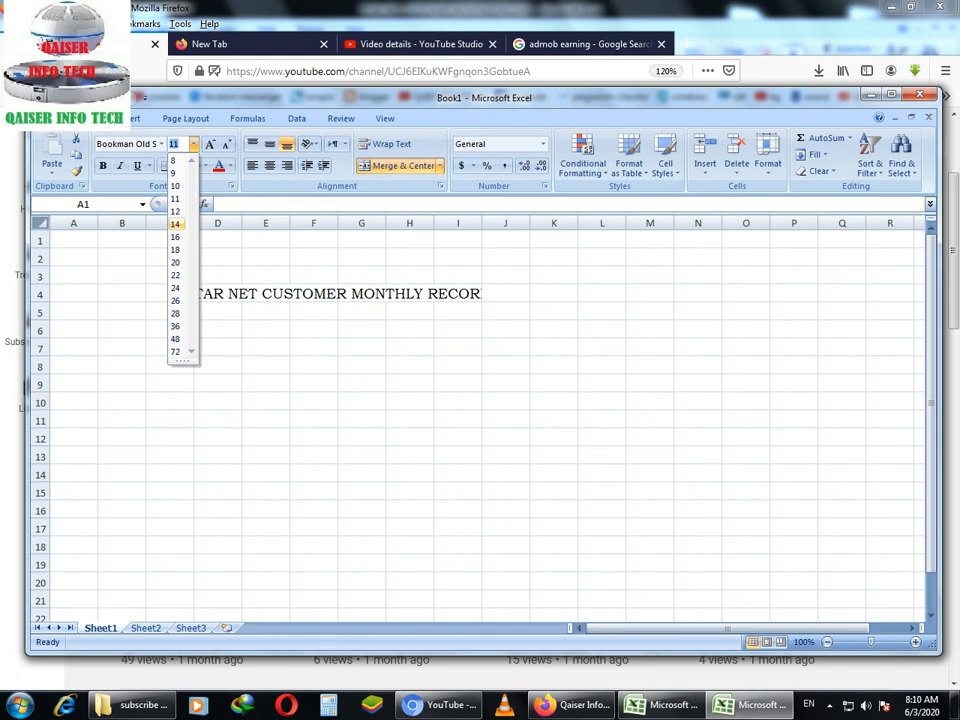
click(175, 224)
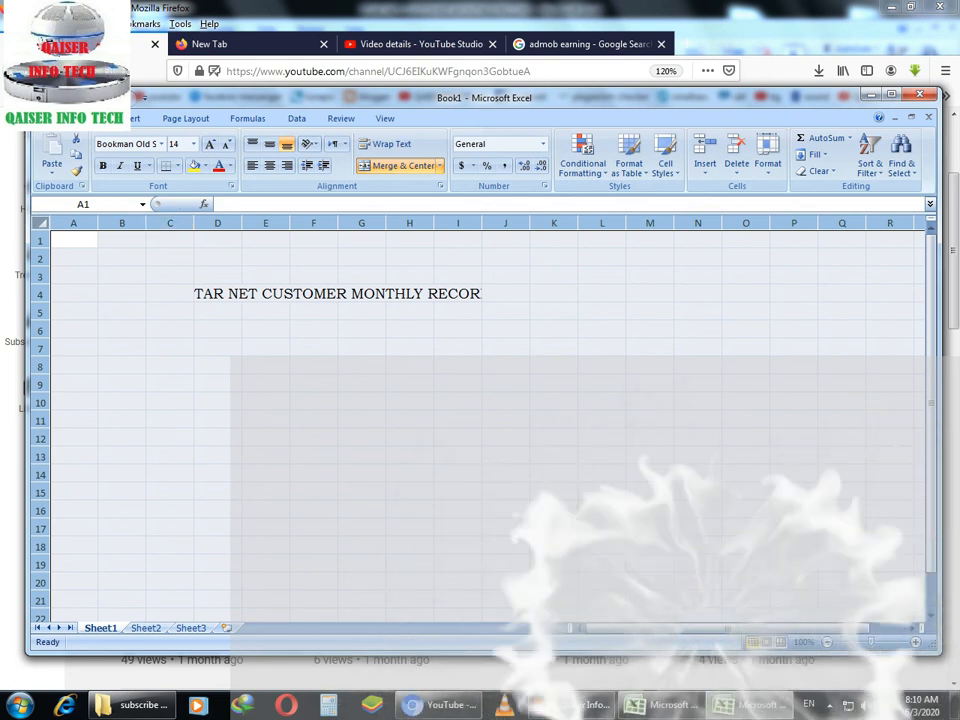
drag(385, 222, 413, 222)
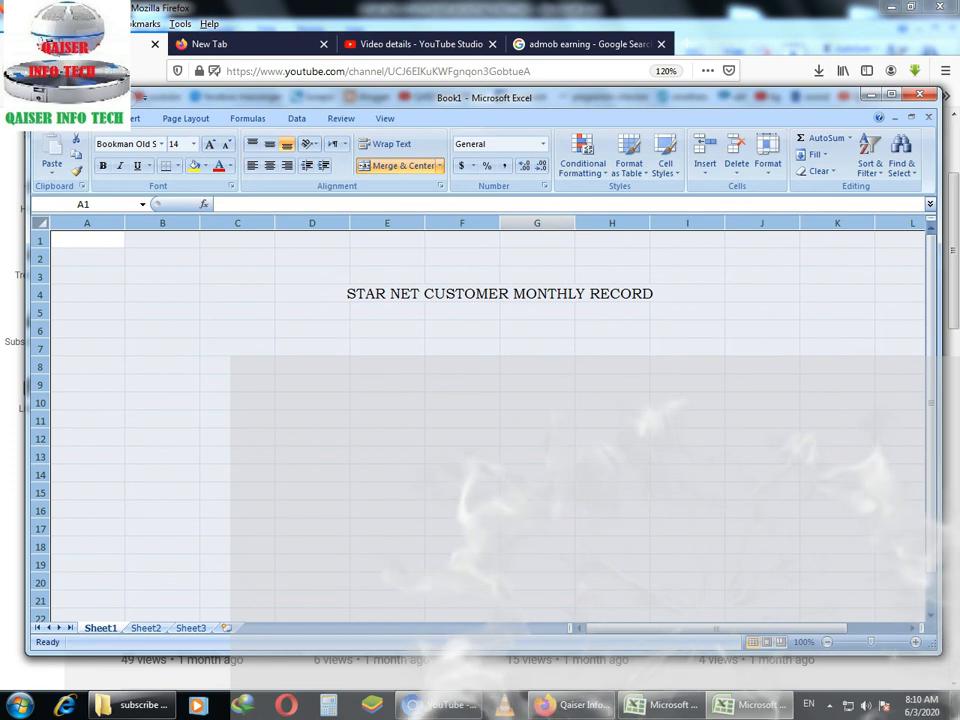
click(237, 240)
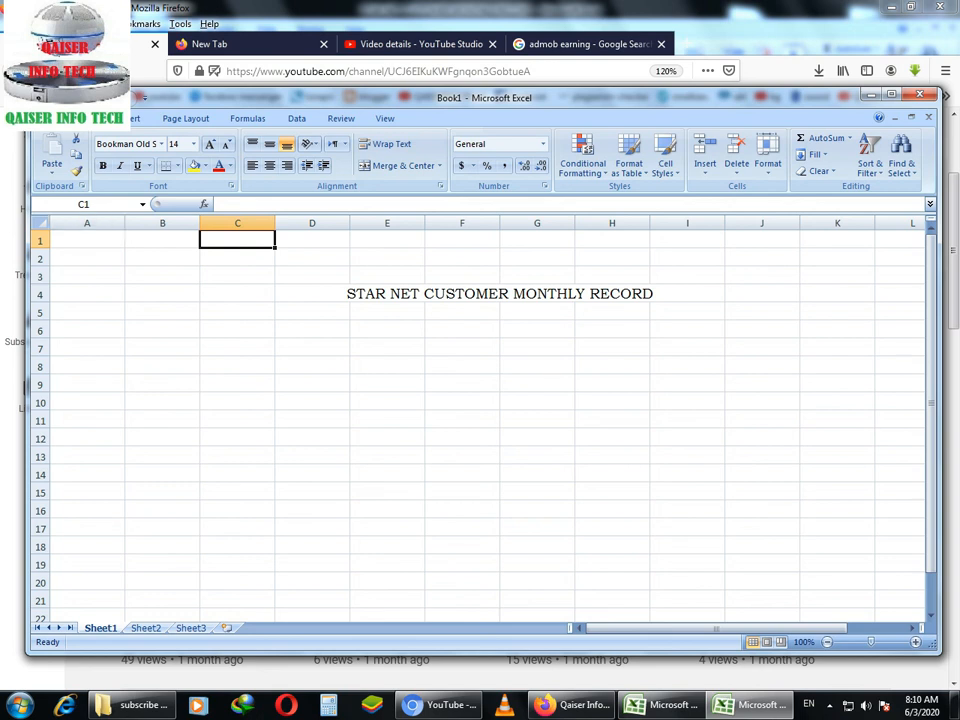
Step: Enter the column headings S NO, NAME, ID and CODE in cells C6 to F6
click(237, 330)
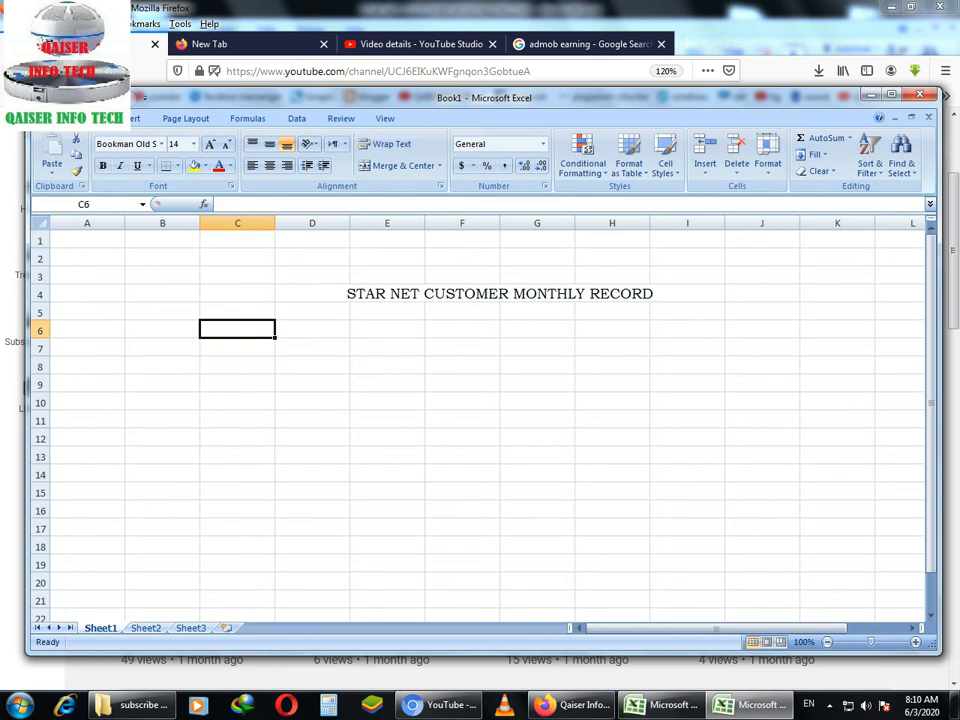
text(S NO)
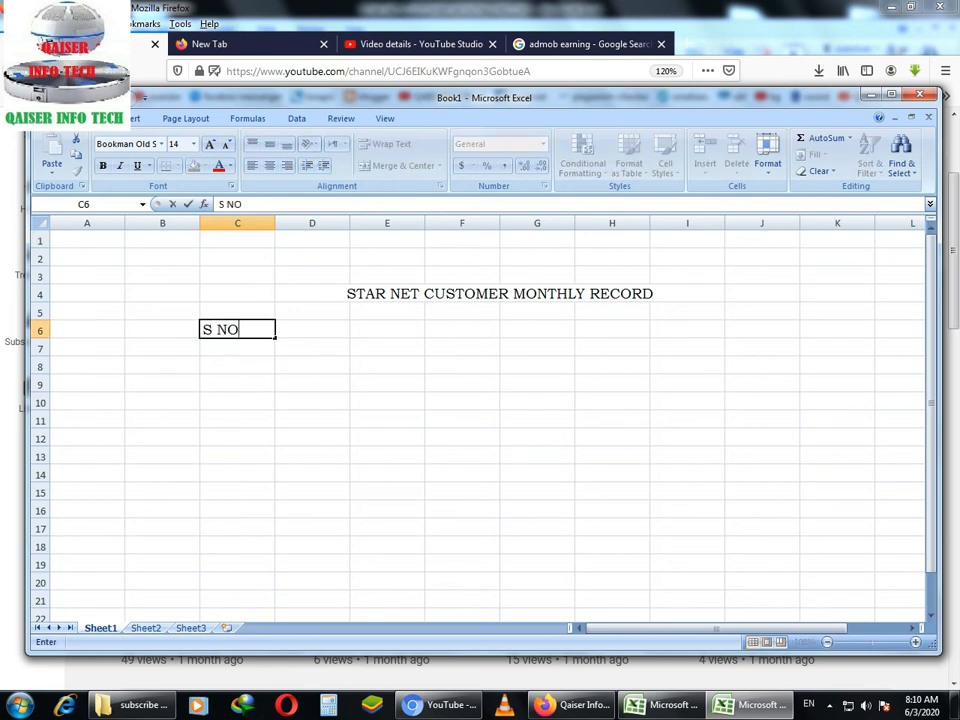
click(312, 330)
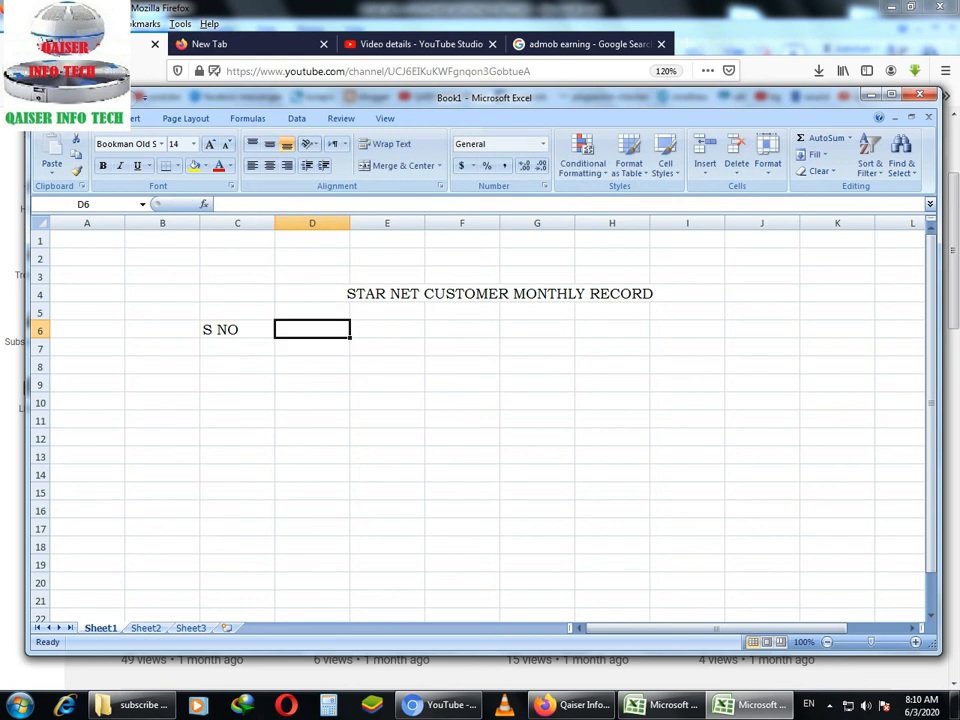
text(NAME)
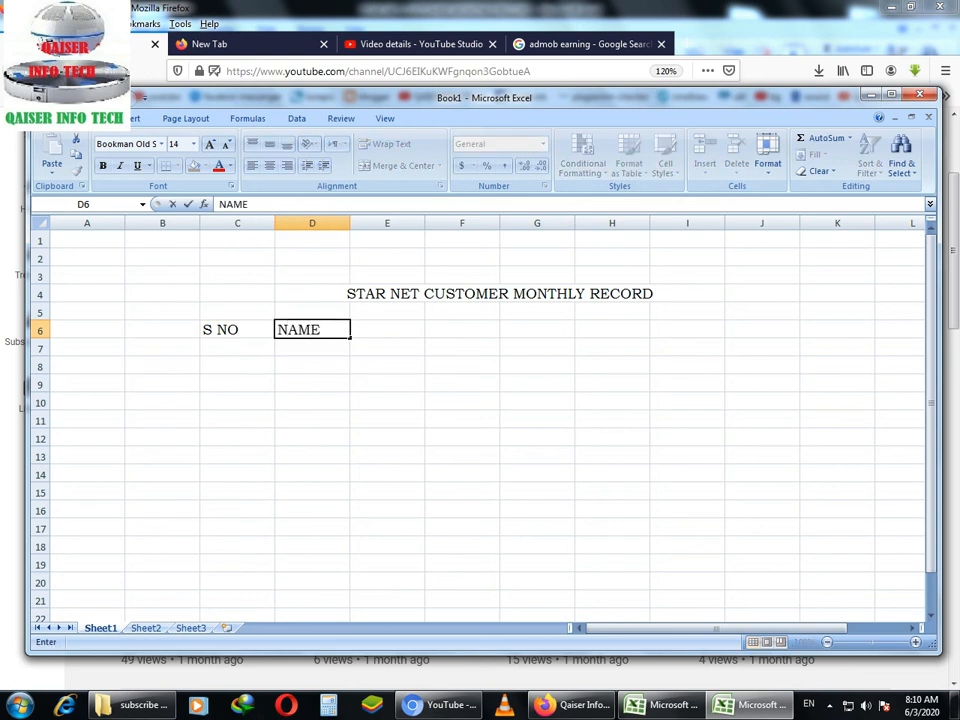
click(387, 330)
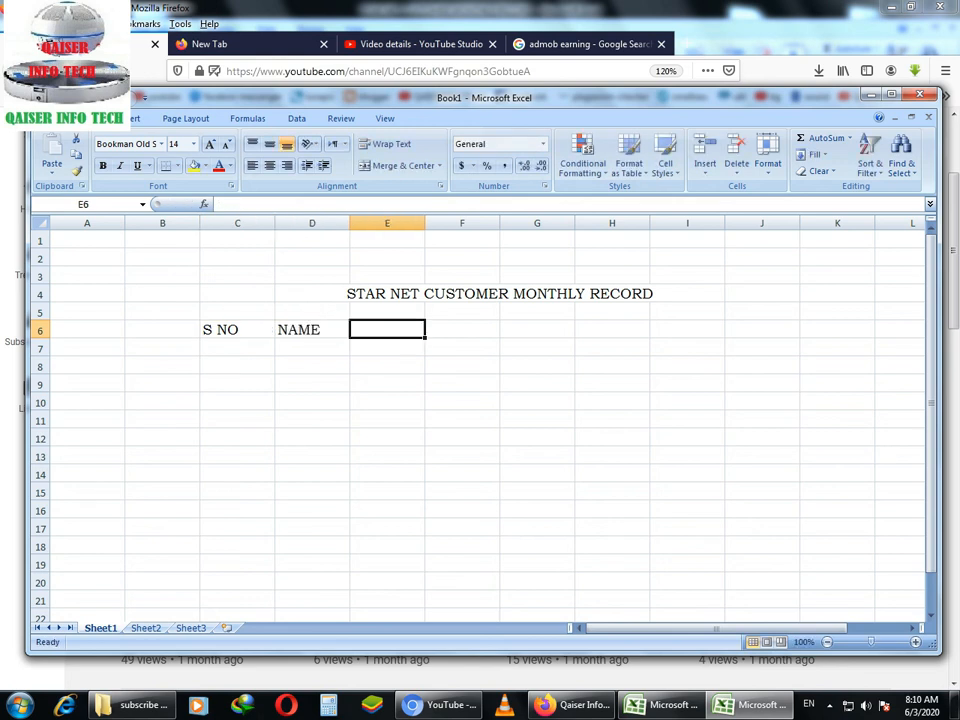
text(ID)
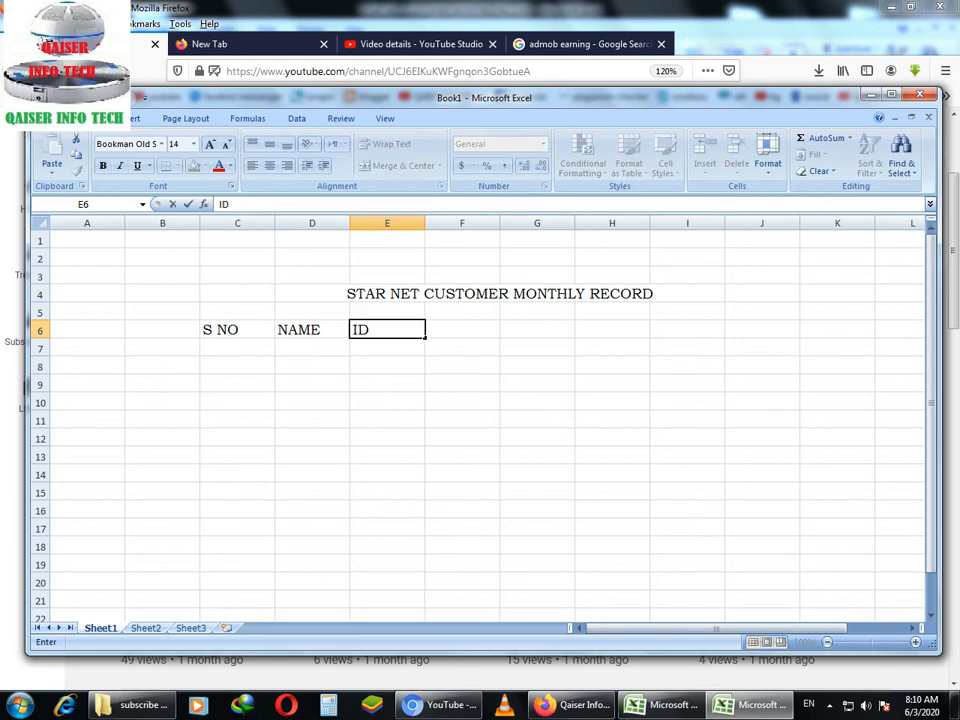
click(462, 330)
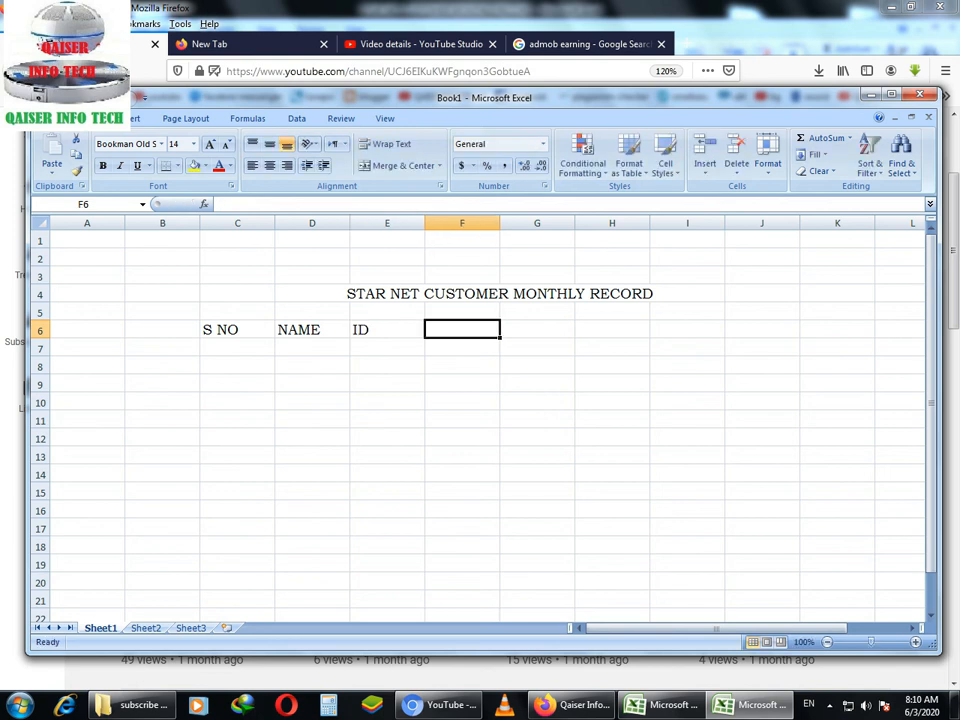
text(CODE)
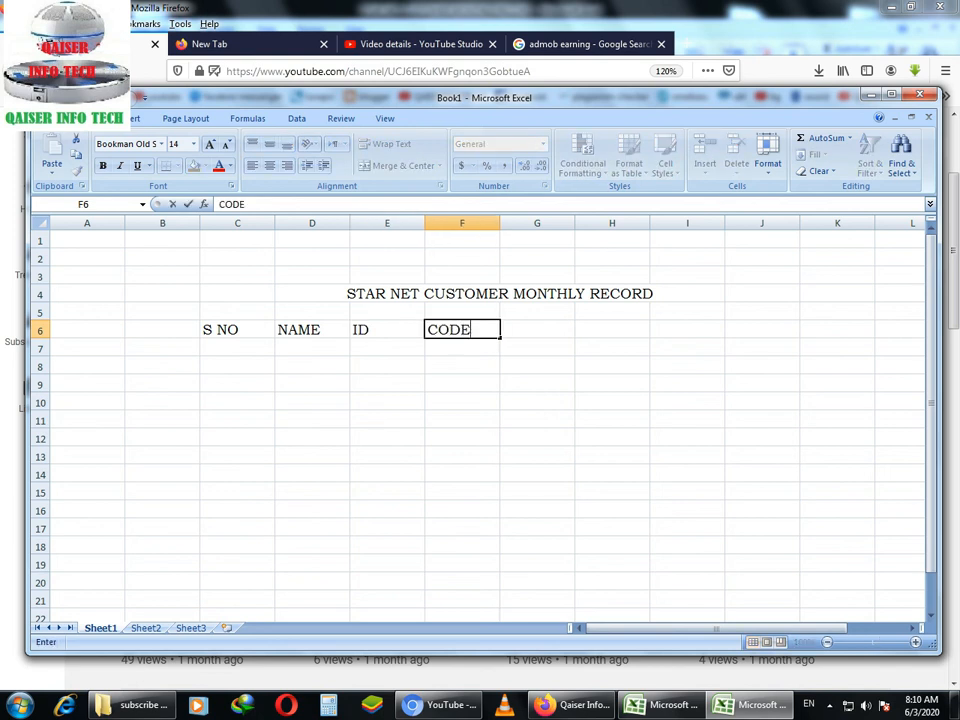
Step: Enter the headings NET PACKAGE in G6 and CARD SERIAL NO in H6, widening both columns to fit
click(537, 330)
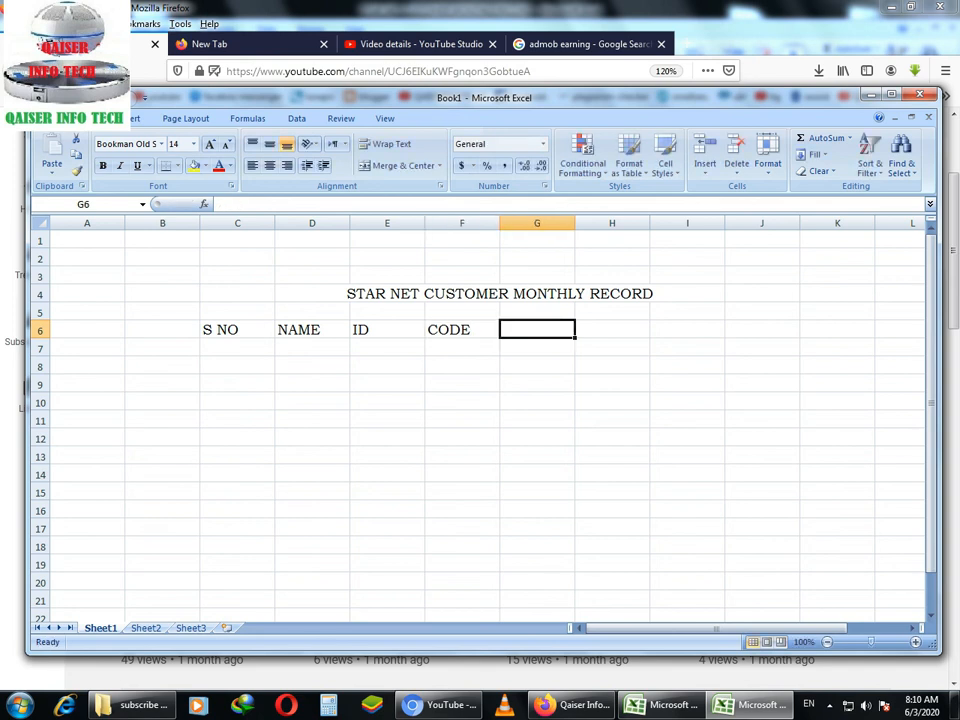
text(NET )
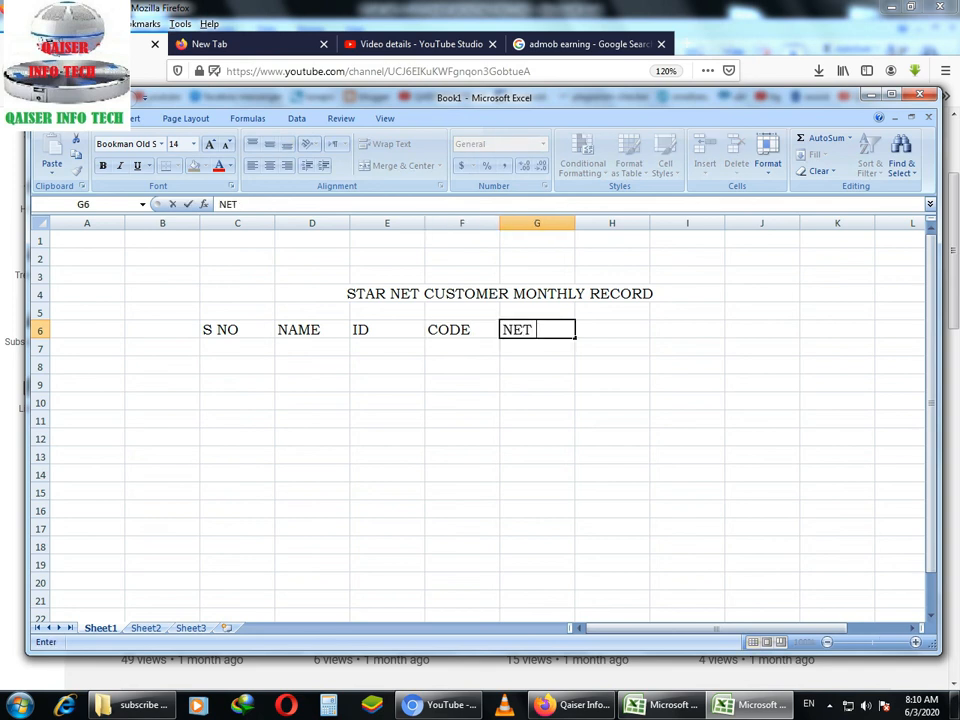
text(PACKAGE)
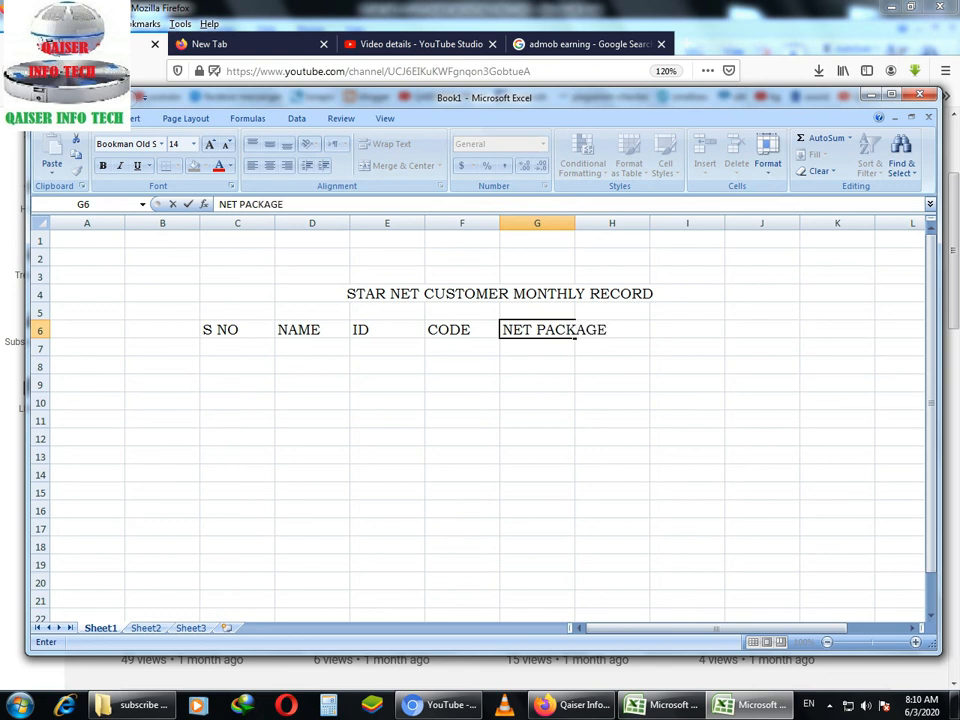
key(Tab)
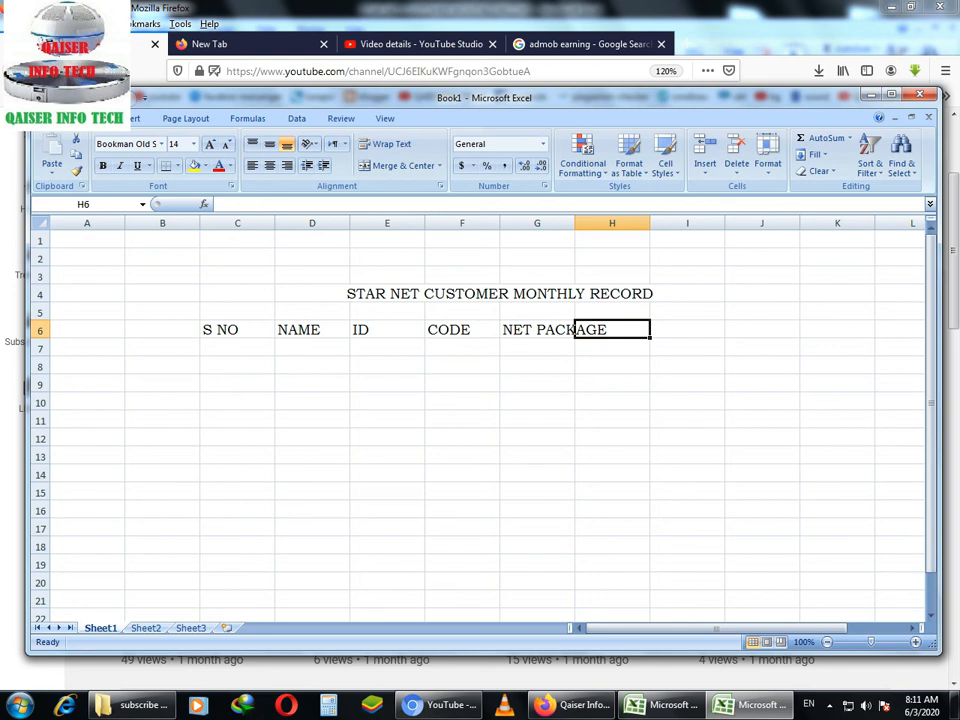
text(CAR)
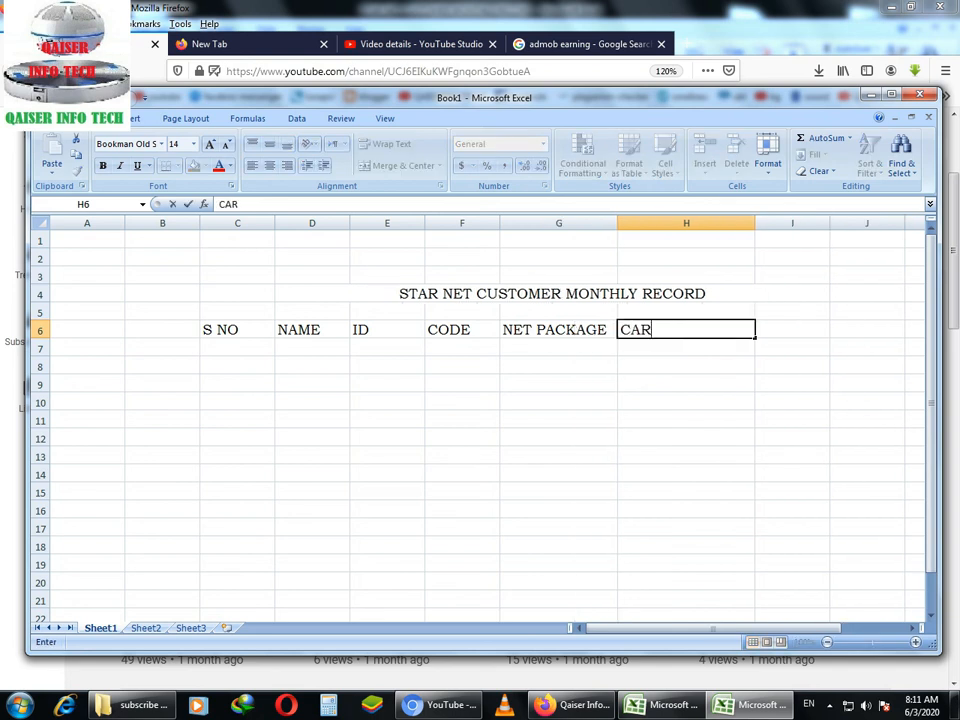
text(D SERIAL NO)
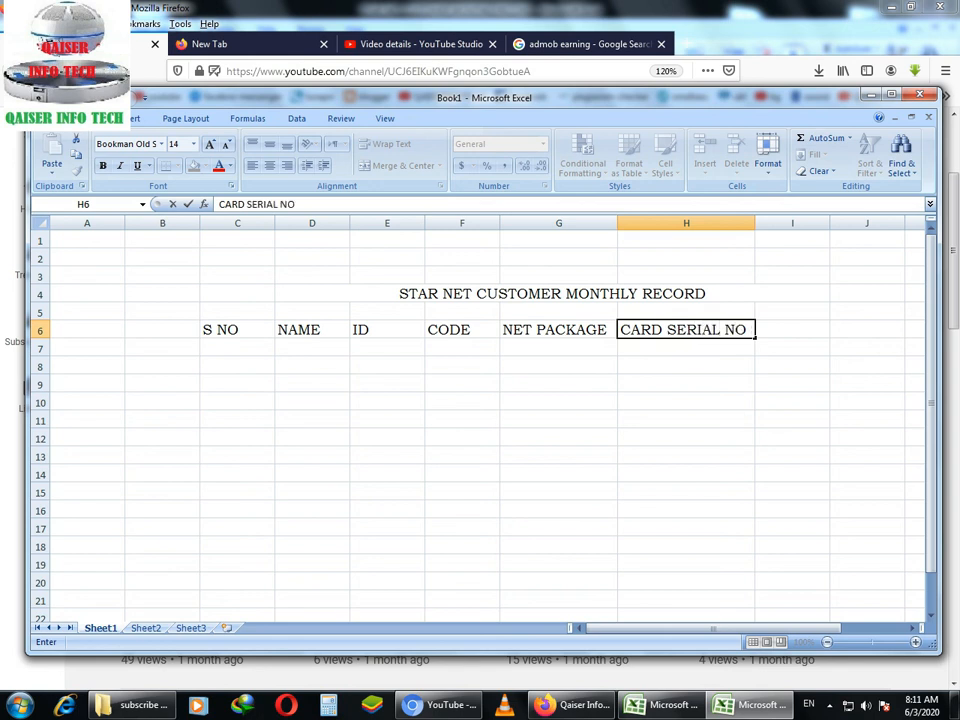
key(Tab)
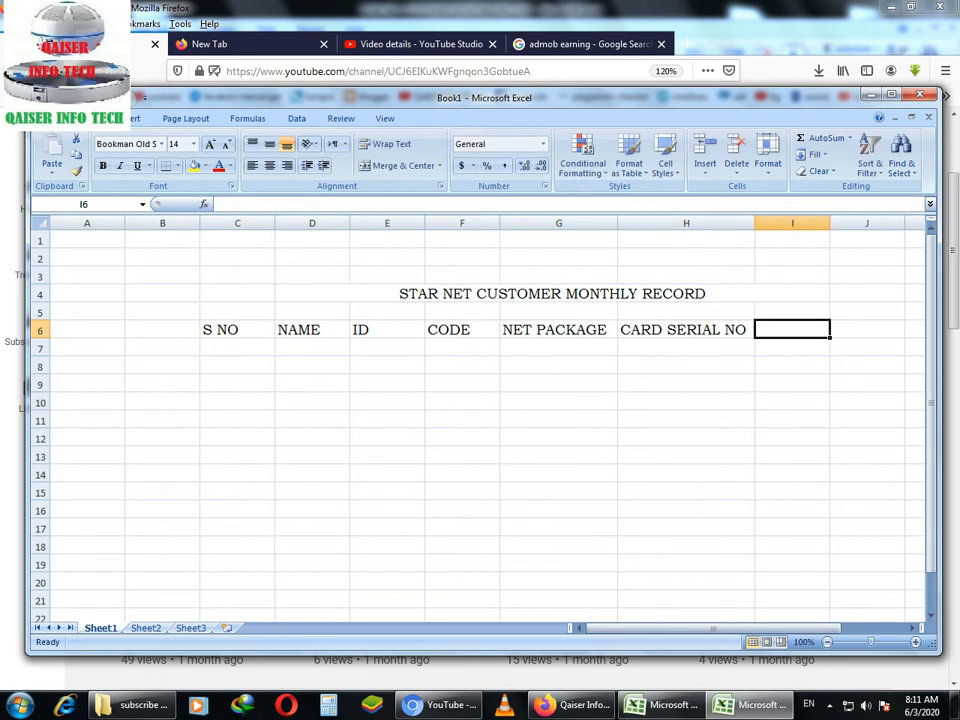
Step: Enter the headings AMOUNT in I6 and CARD AMOUNT in J6, widening column J to fit its heading
text(AMOU)
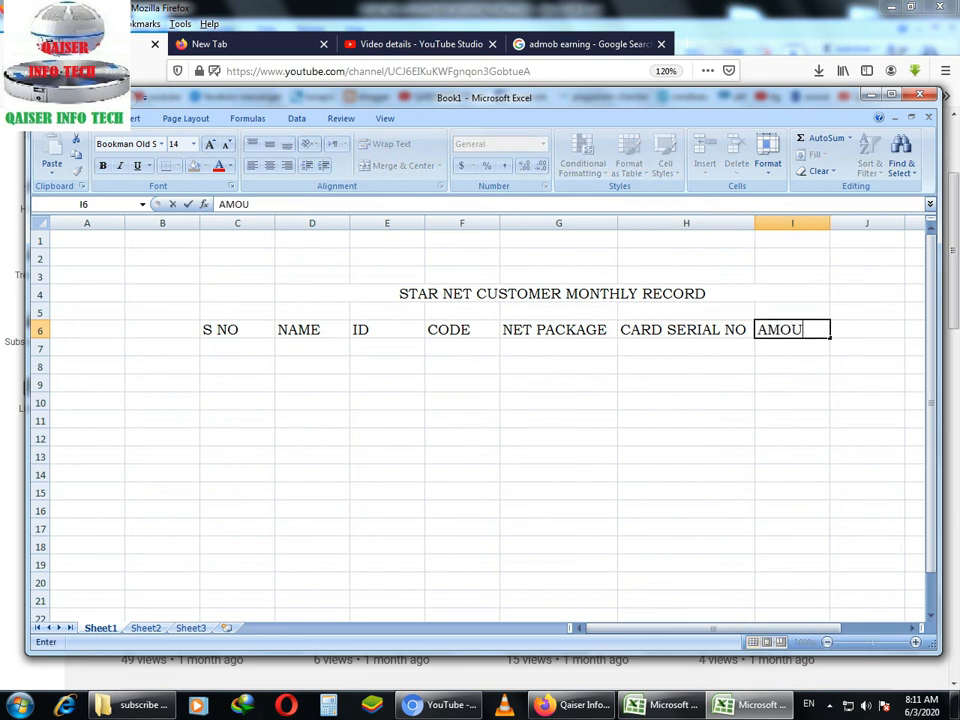
text(NT)
key(Tab)
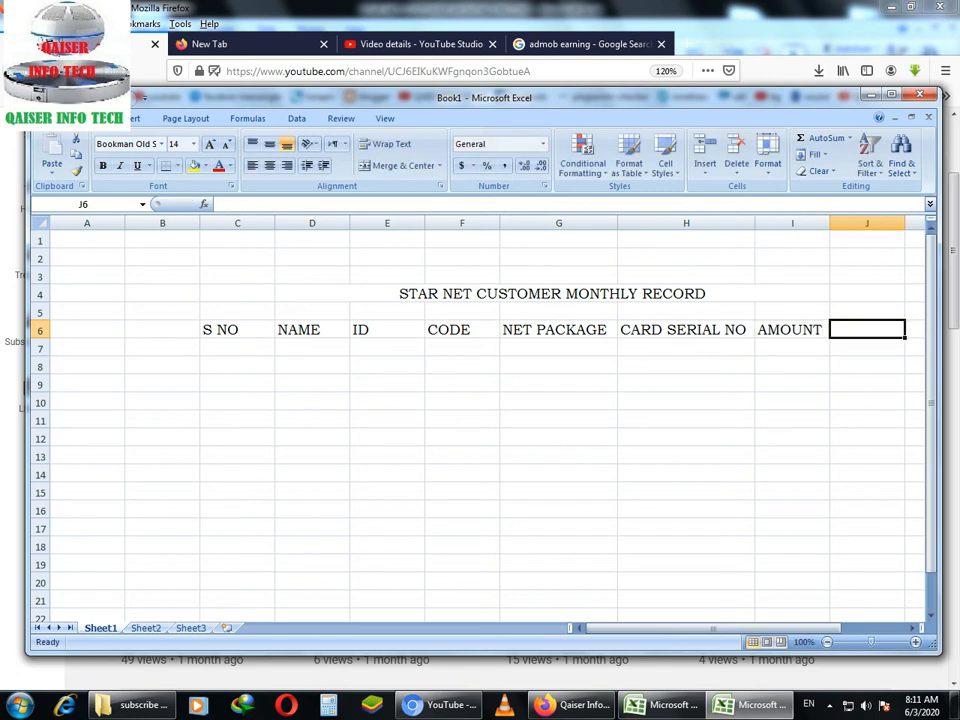
text(CARD )
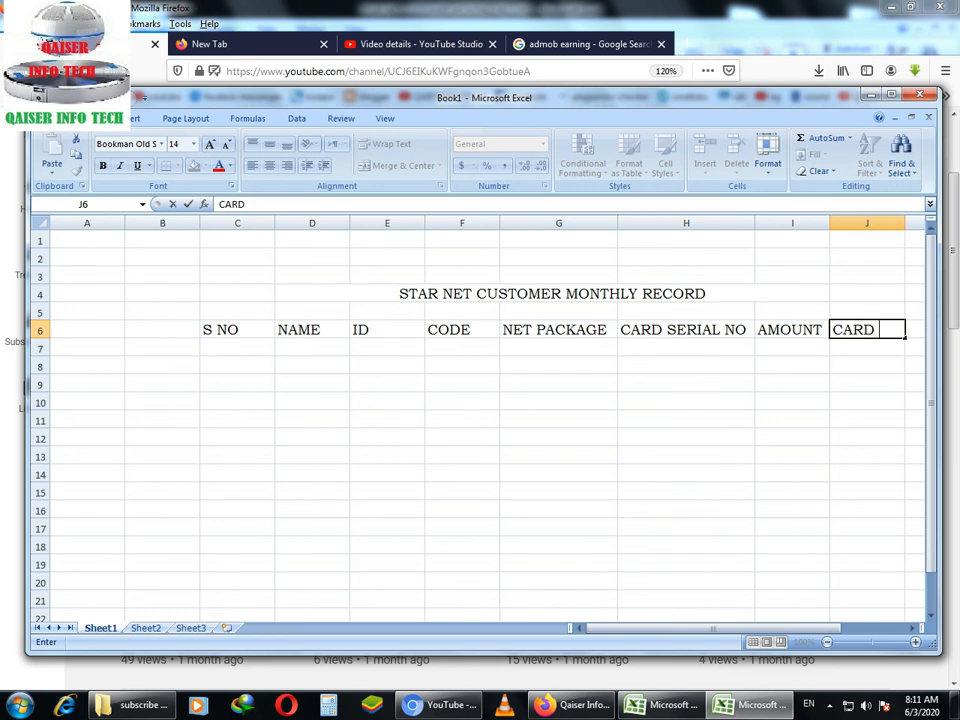
text(AMOUNT)
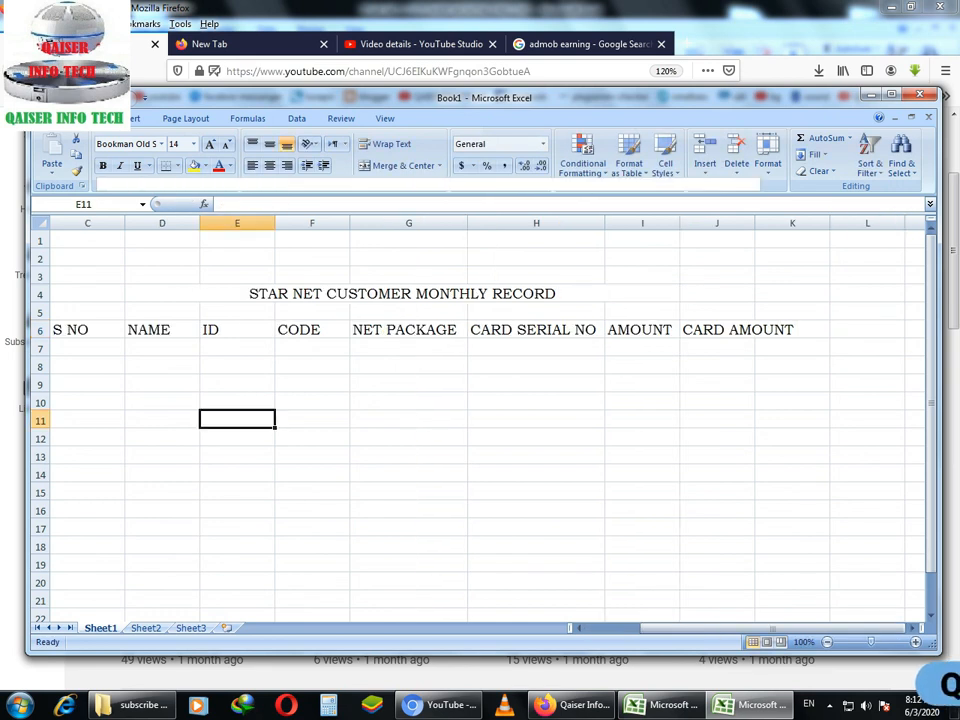
click(792, 330)
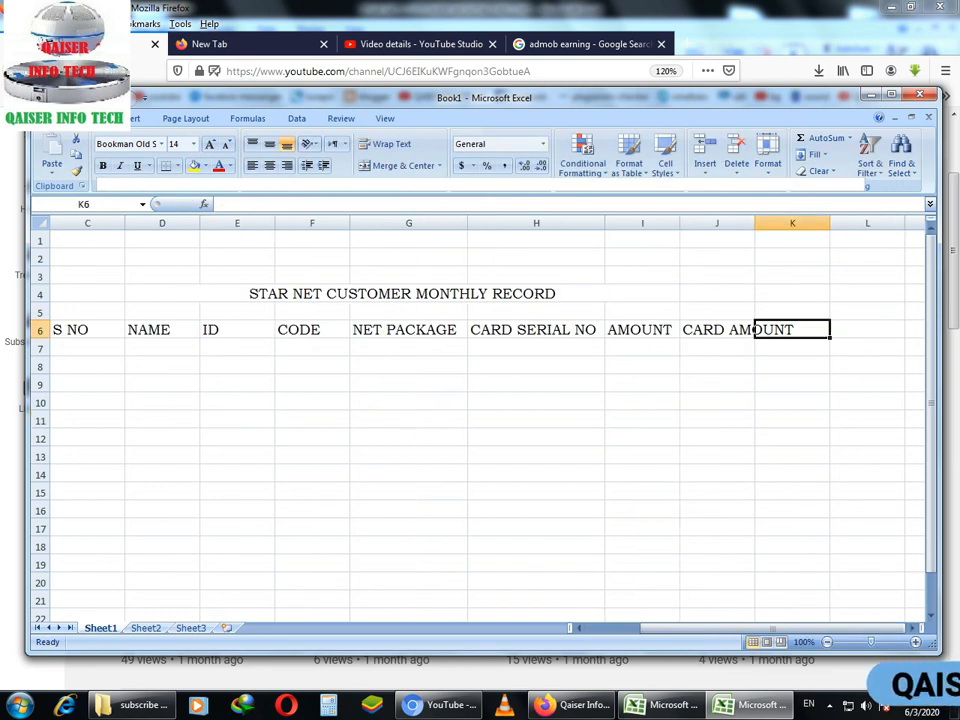
drag(755, 222, 795, 222)
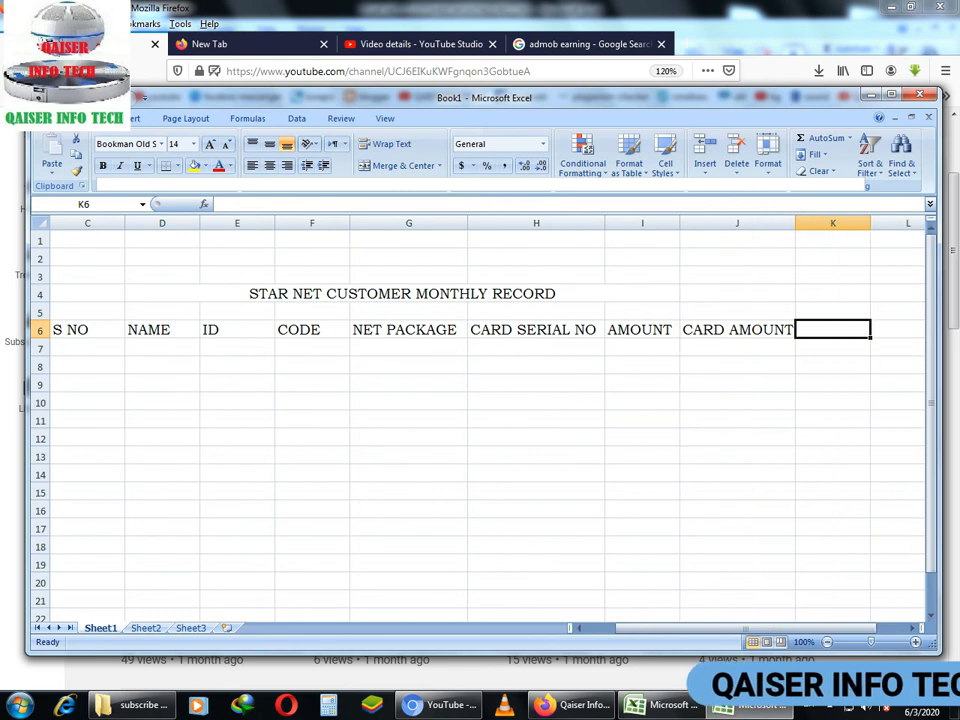
Step: Enter the heading PROFIT in cell K6
text(P)
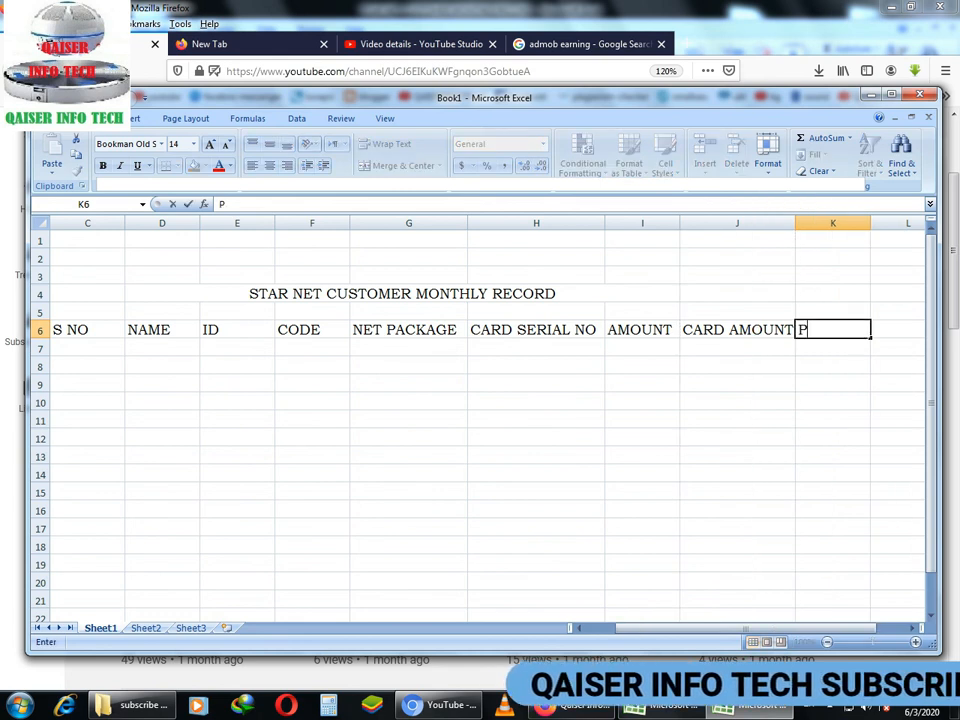
text(ROF)
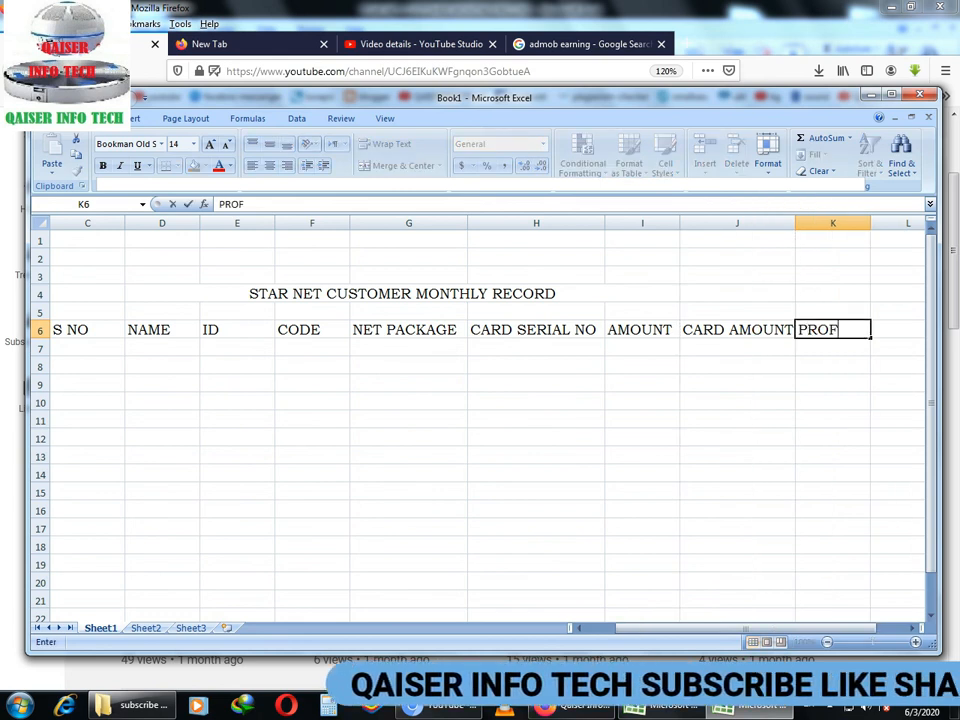
text(IT)
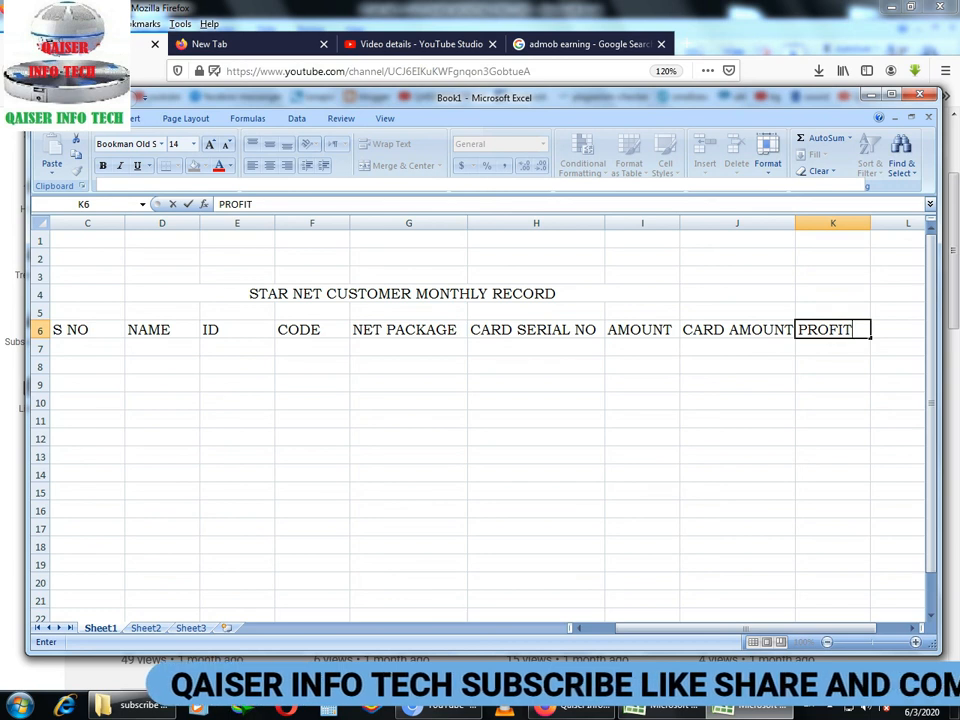
click(833, 384)
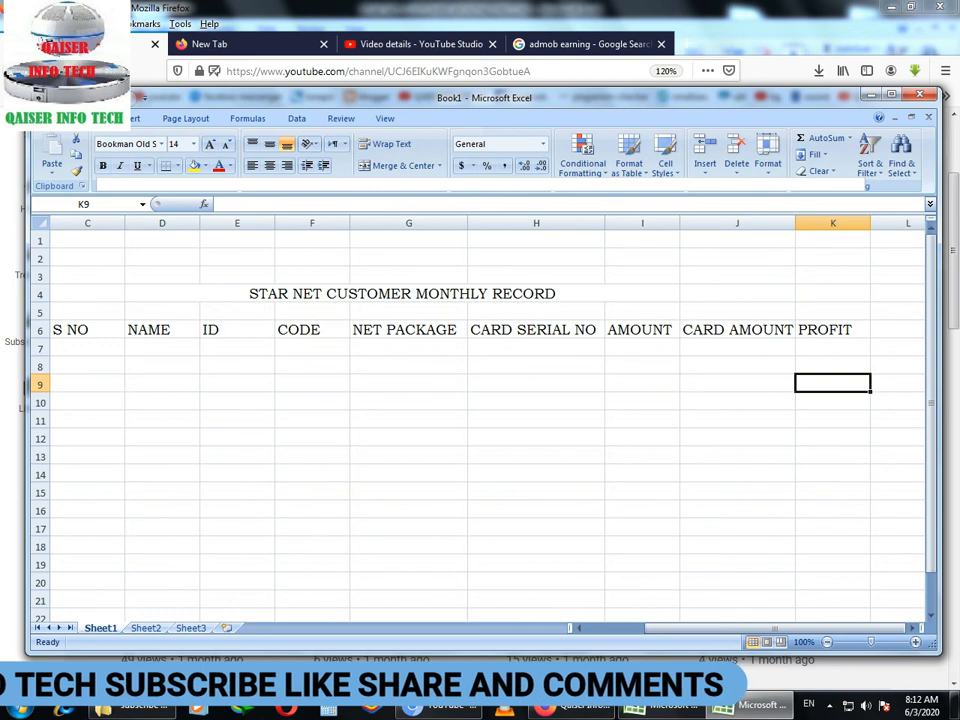
Step: Format the merged title in row 4 with a green fill, bold, underline and font size 18
click(402, 294)
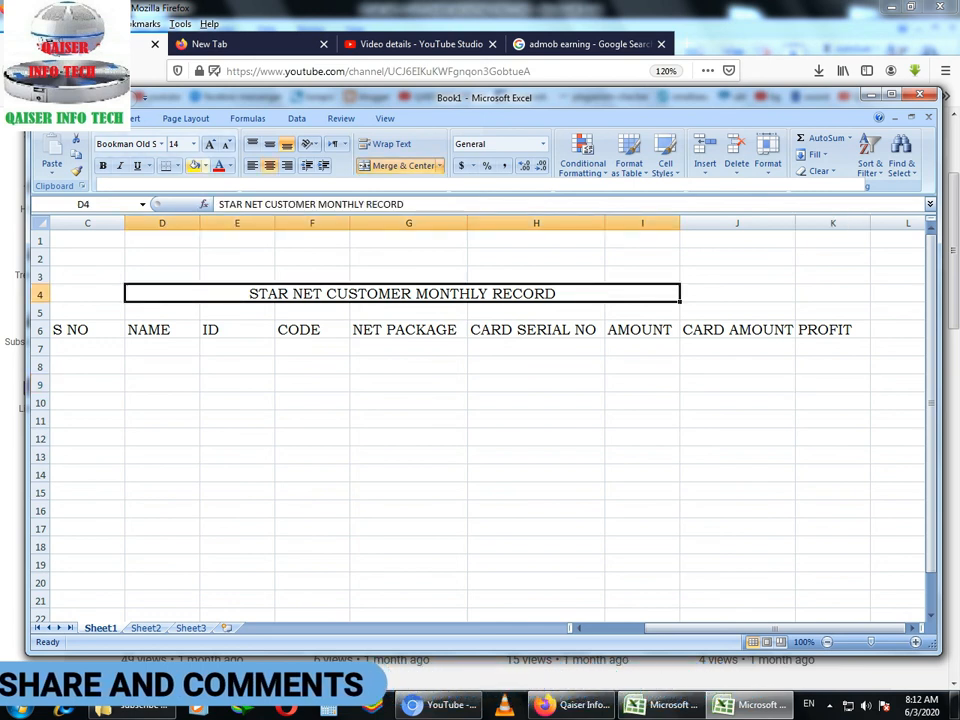
click(205, 166)
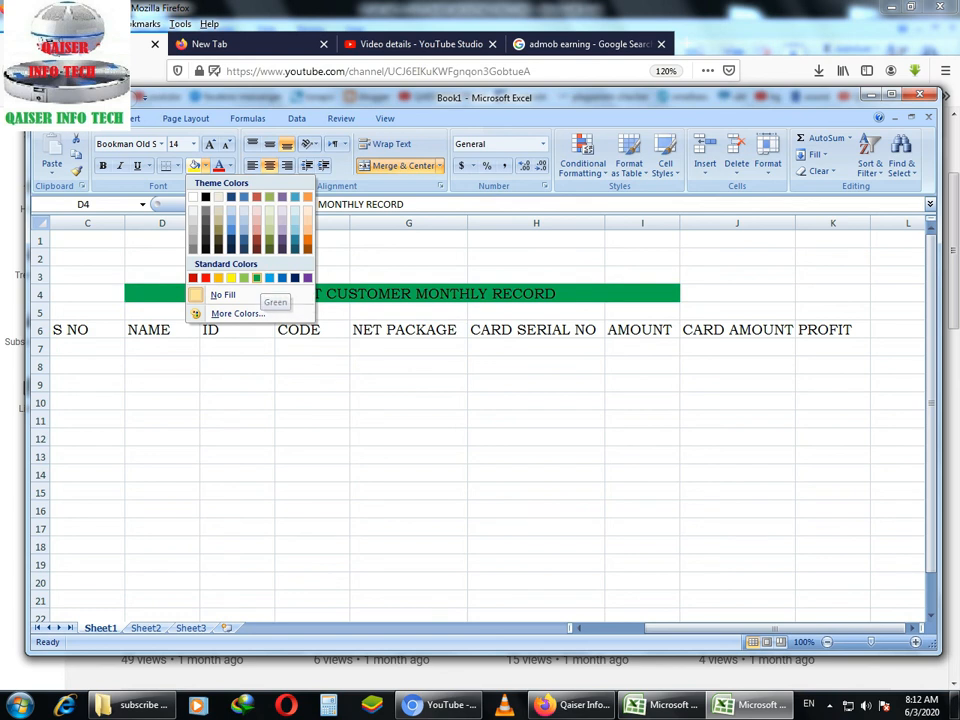
click(256, 278)
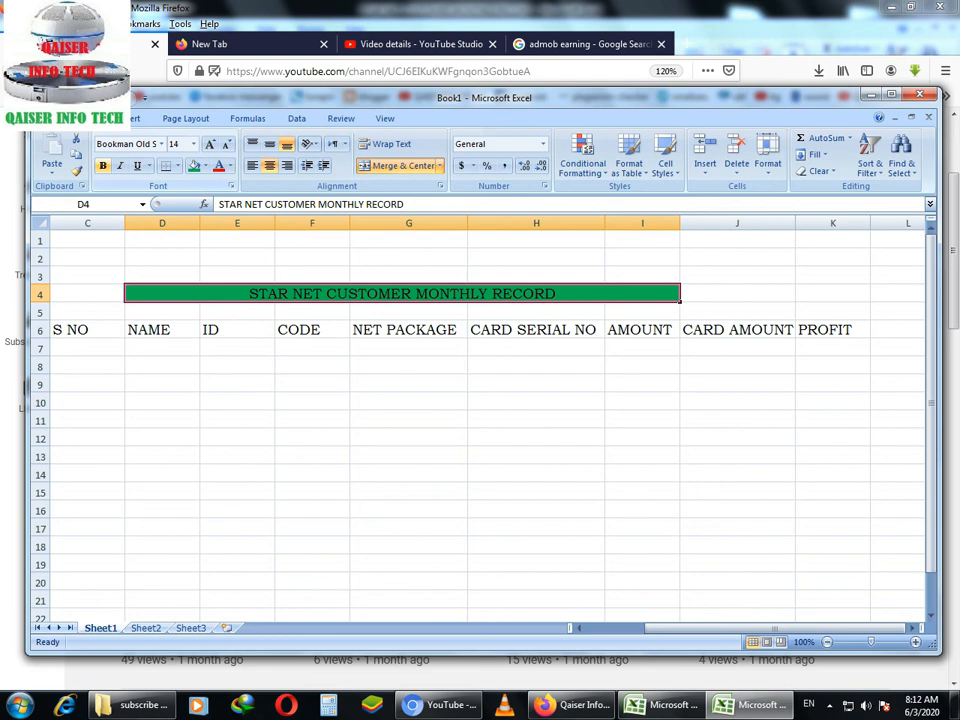
key(ctrl+b)
key(ctrl+u)
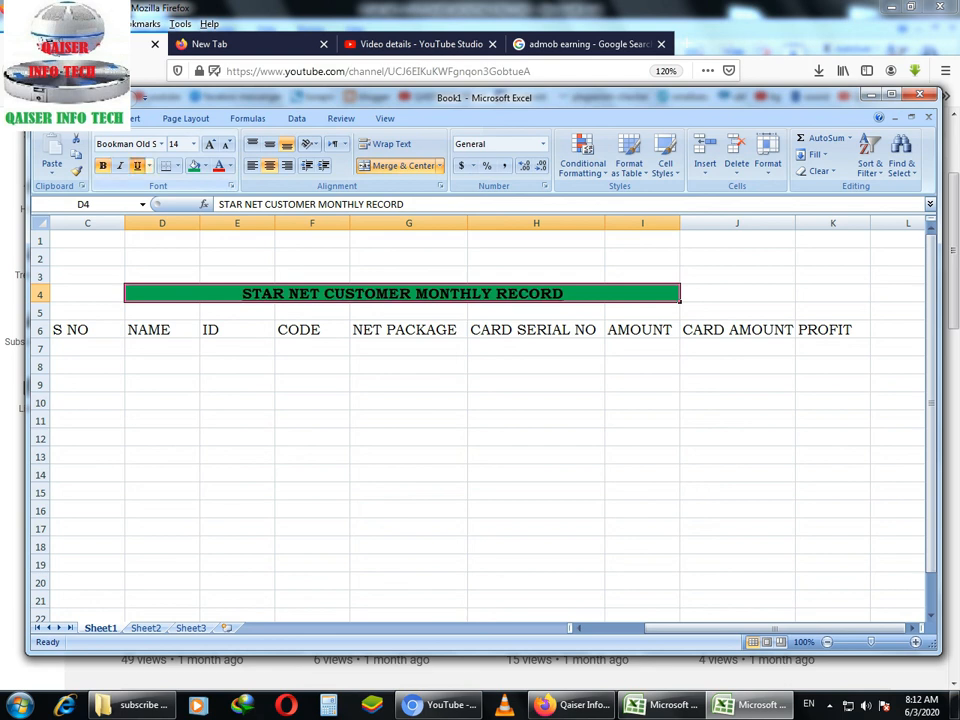
click(194, 144)
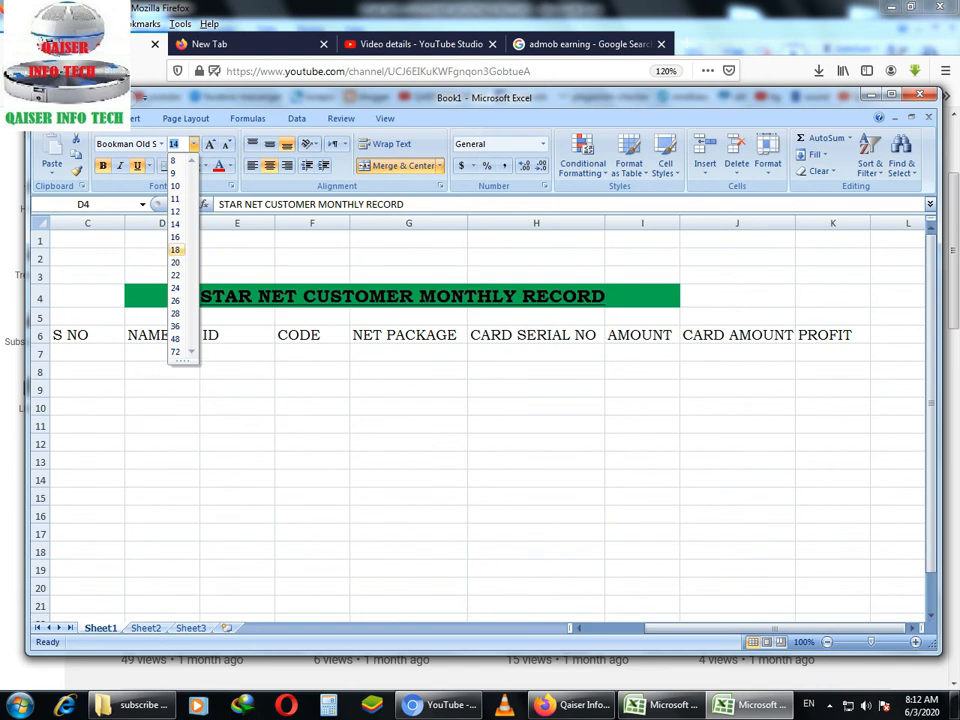
click(175, 249)
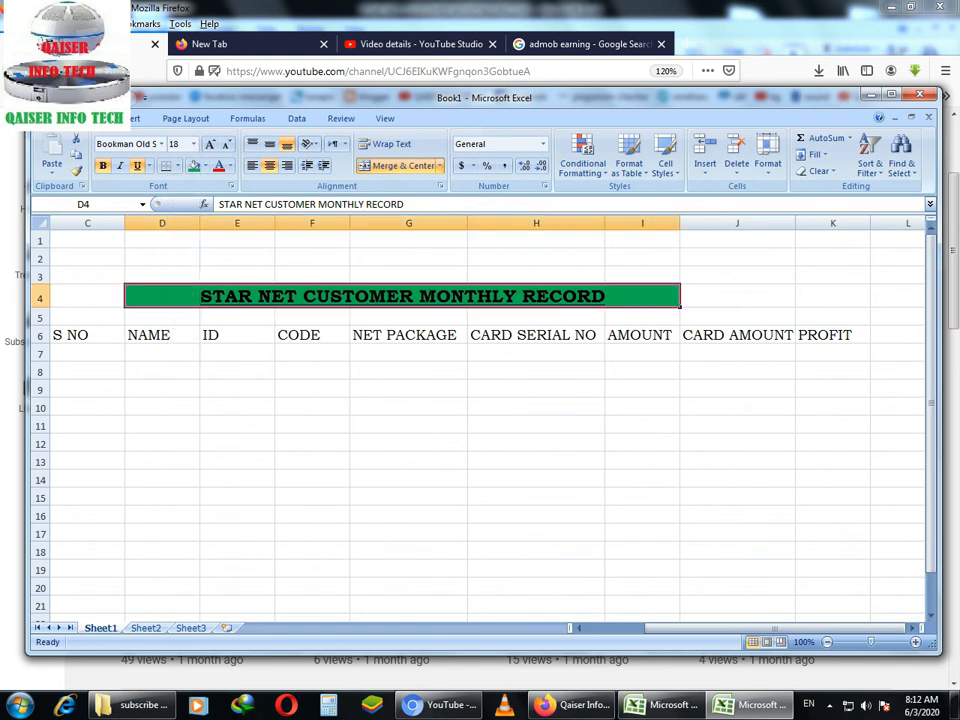
click(162, 407)
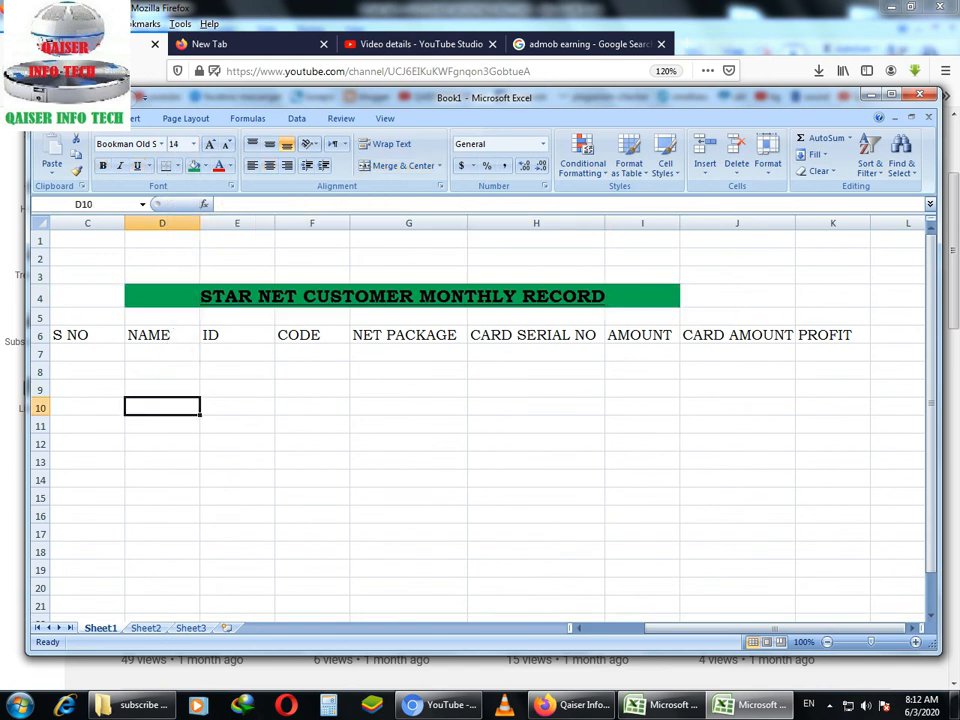
Step: Narrow the S NO column, widen the NAME column and maximize the workbook window
drag(124, 222, 91, 222)
drag(166, 222, 233, 222)
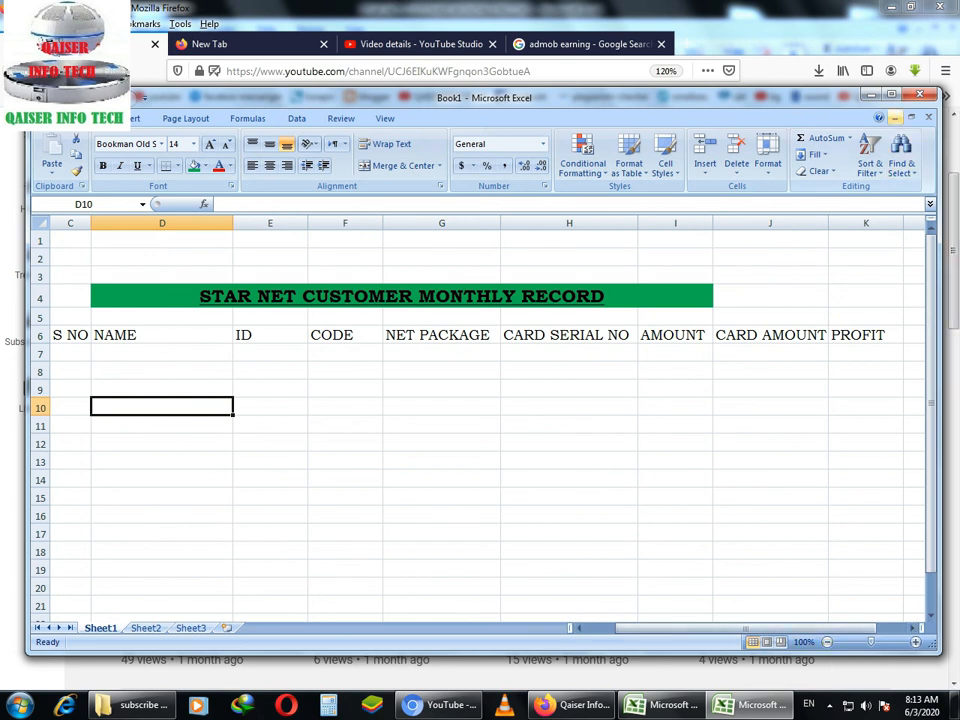
click(891, 94)
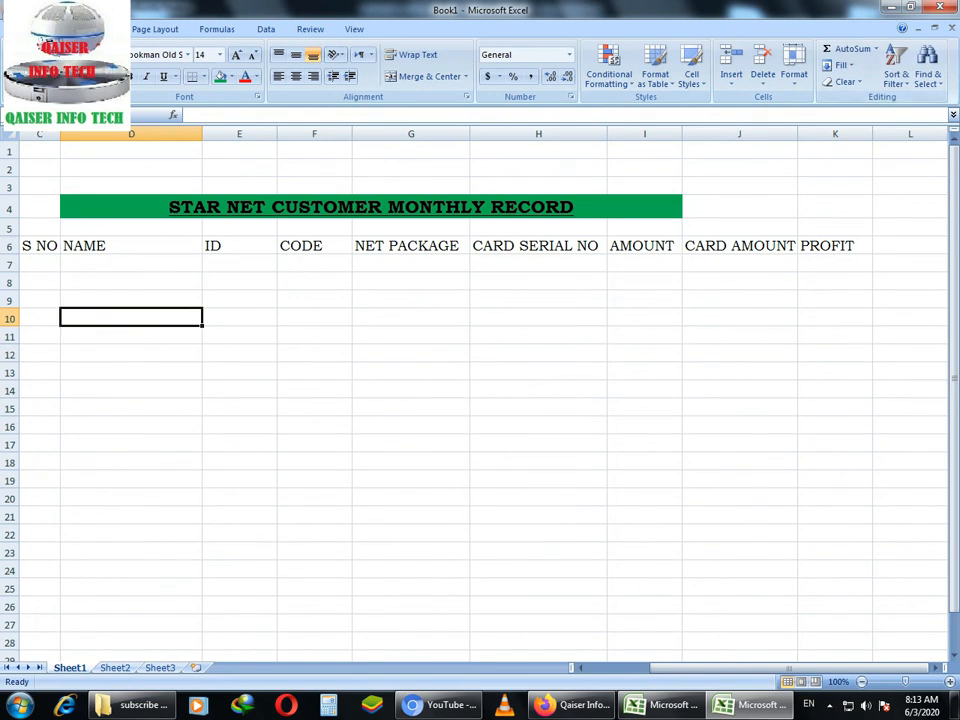
Step: Delete the empty columns A and B so the table starts in the sheet's first column
drag(702, 668, 638, 668)
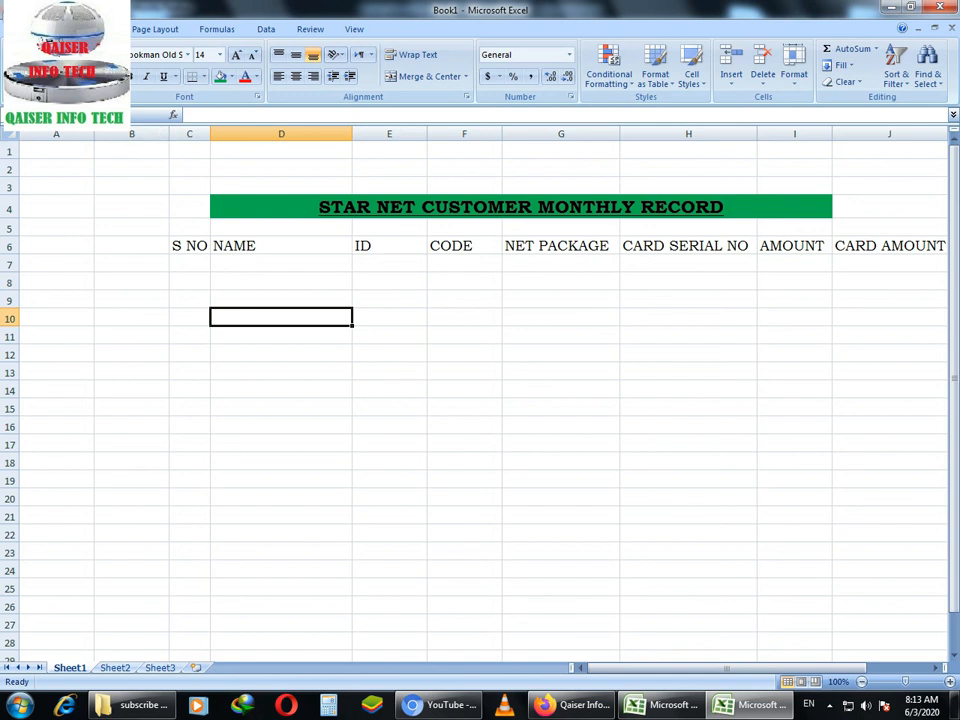
drag(131, 134, 56, 134)
right_click(58, 134)
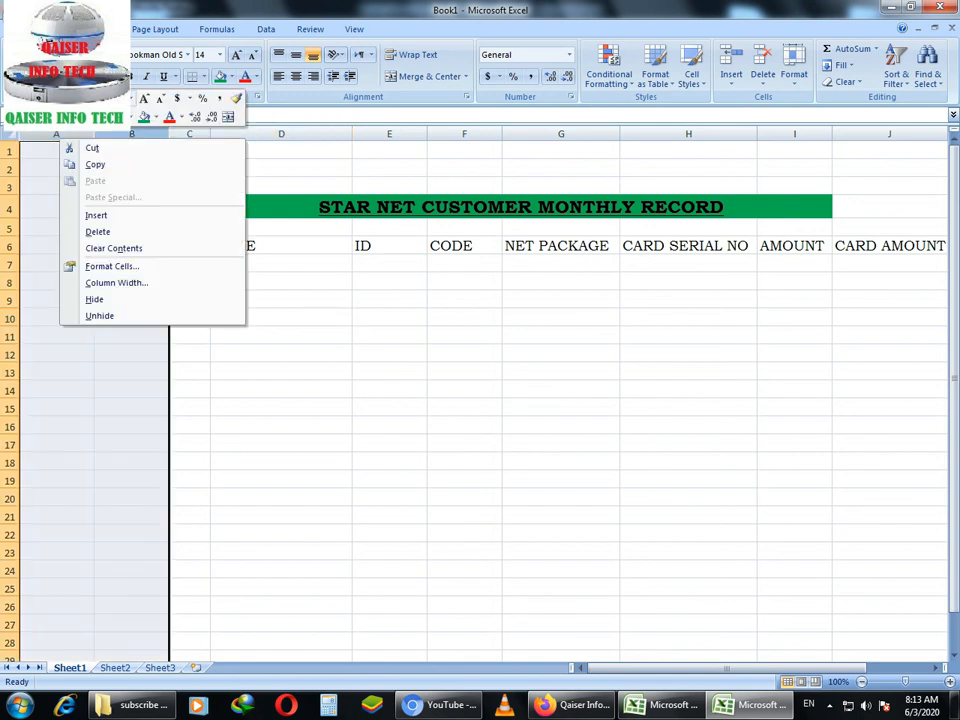
click(96, 229)
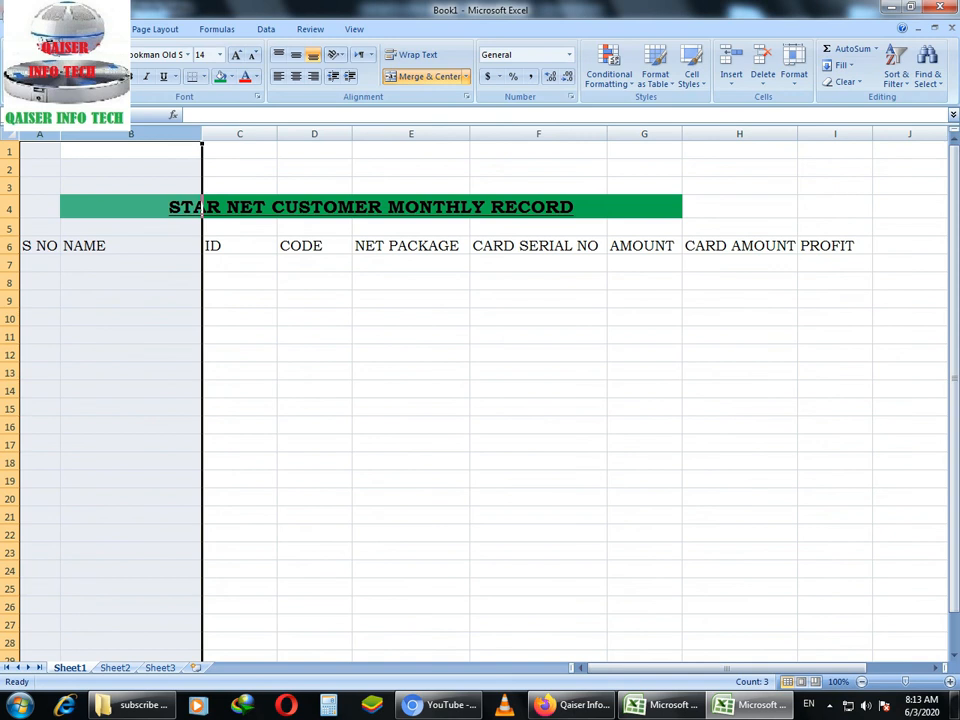
click(131, 390)
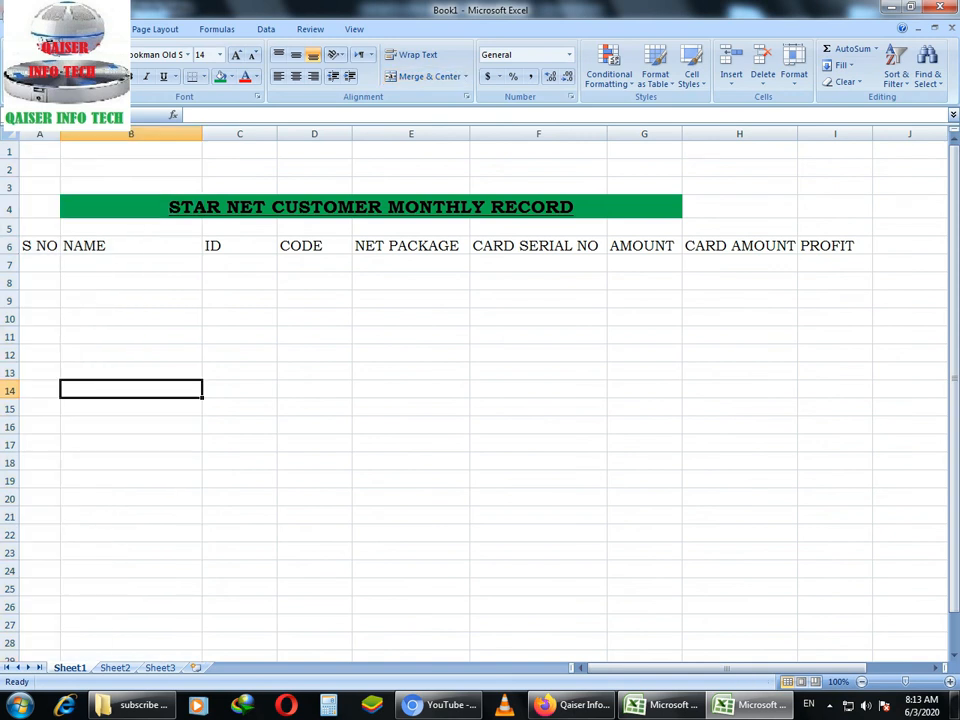
Step: Enter the serial numbers 1, 2 and 3 in cells A7 to A9 under S NO
drag(40, 246, 411, 282)
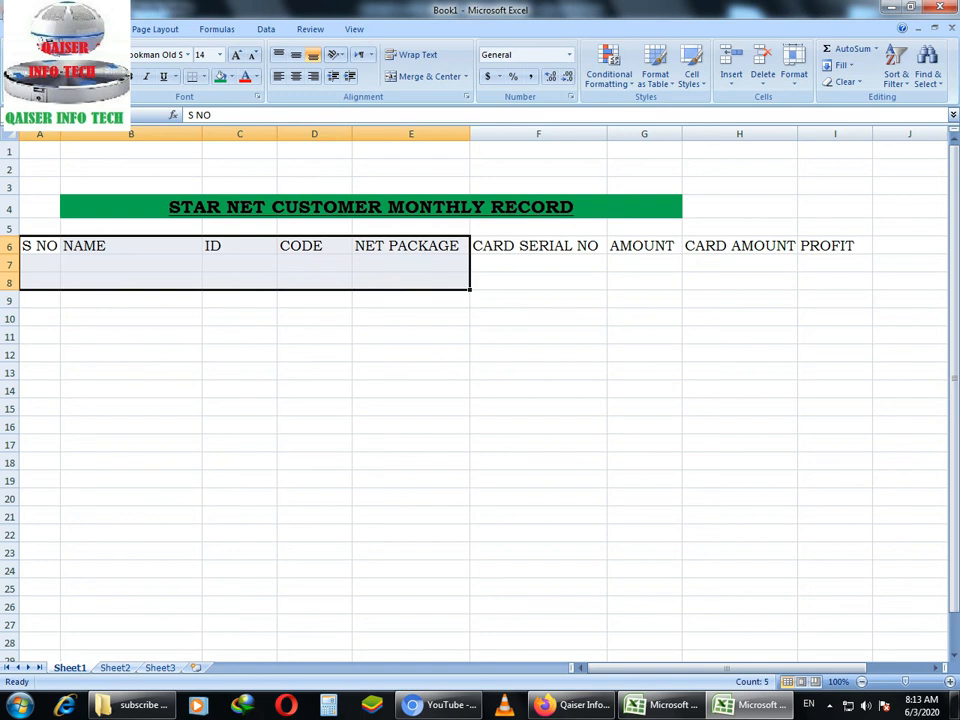
click(40, 264)
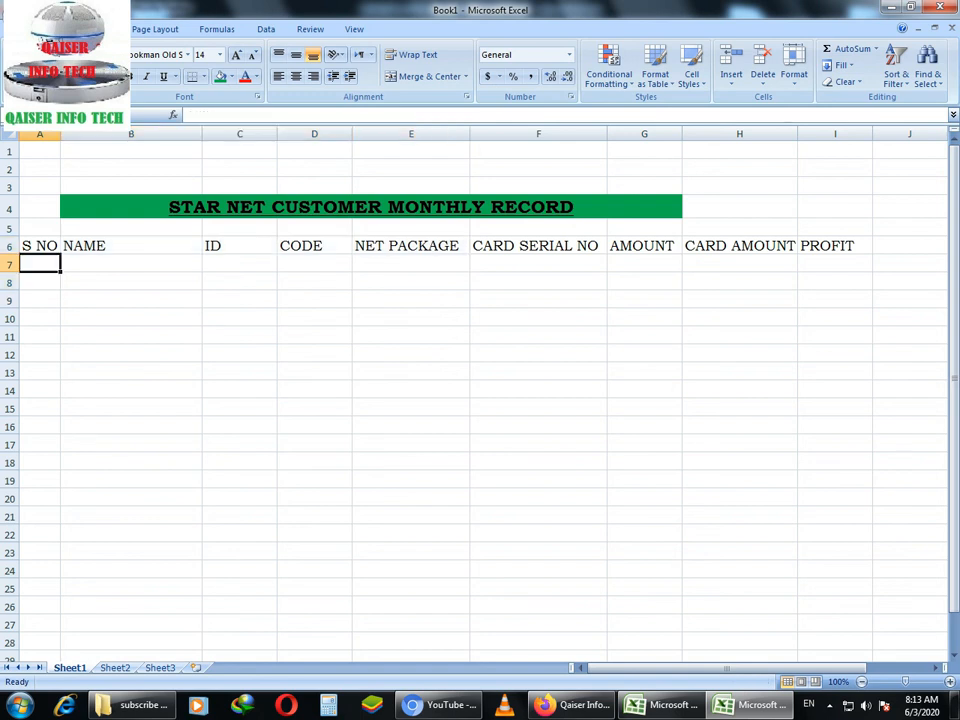
text(1)
key(Return)
text(2)
key(Return)
text(3)
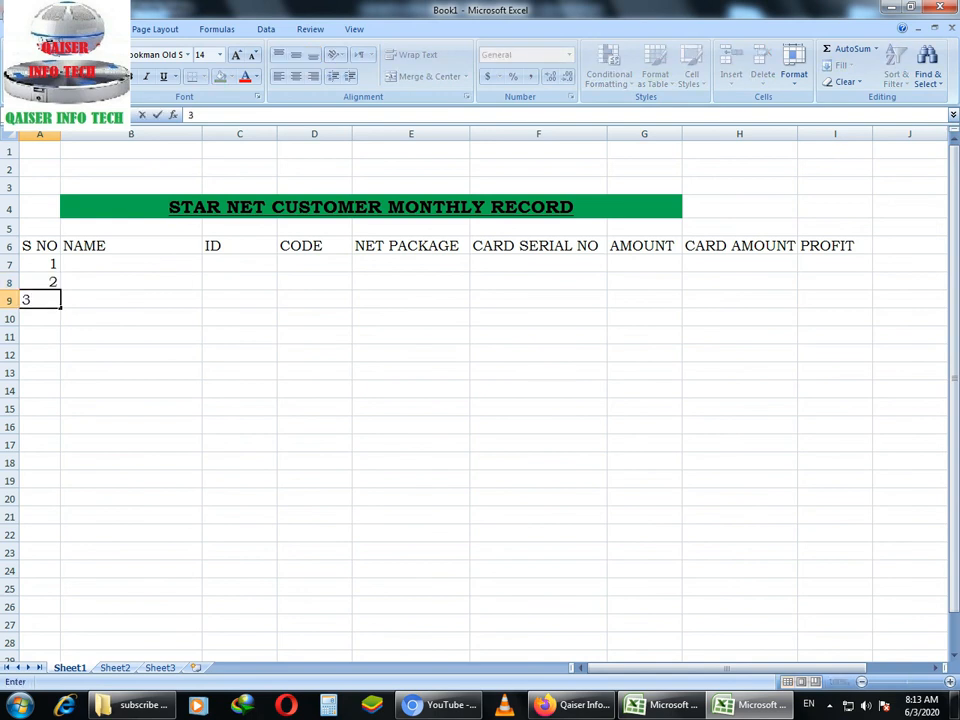
click(131, 498)
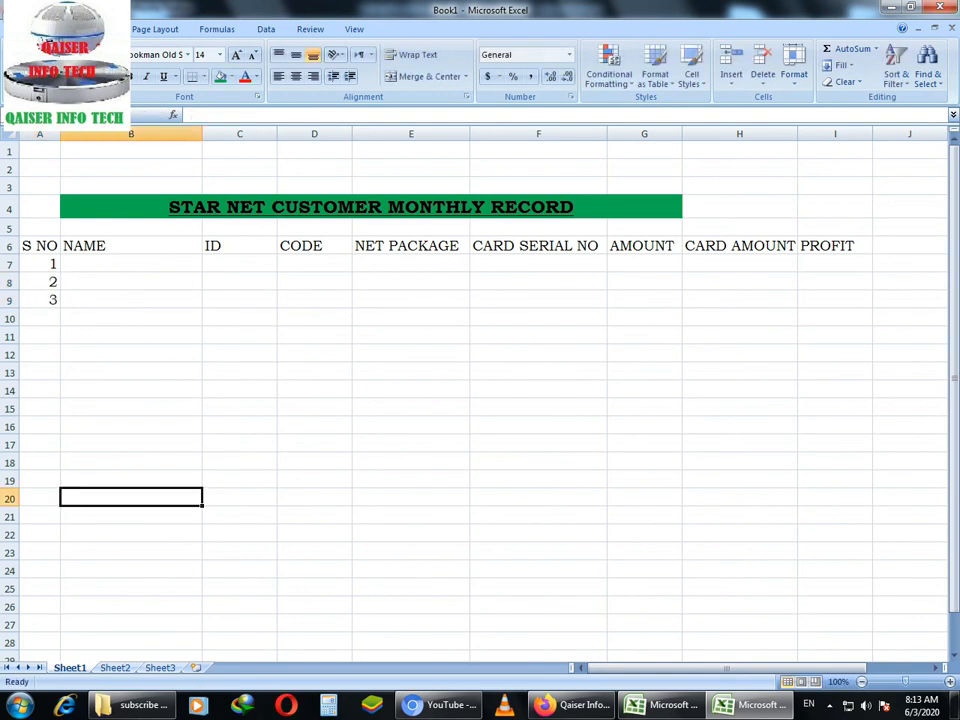
Step: Extend the serial number series from A7:A9 down to 10 in cell A16
drag(40, 264, 40, 300)
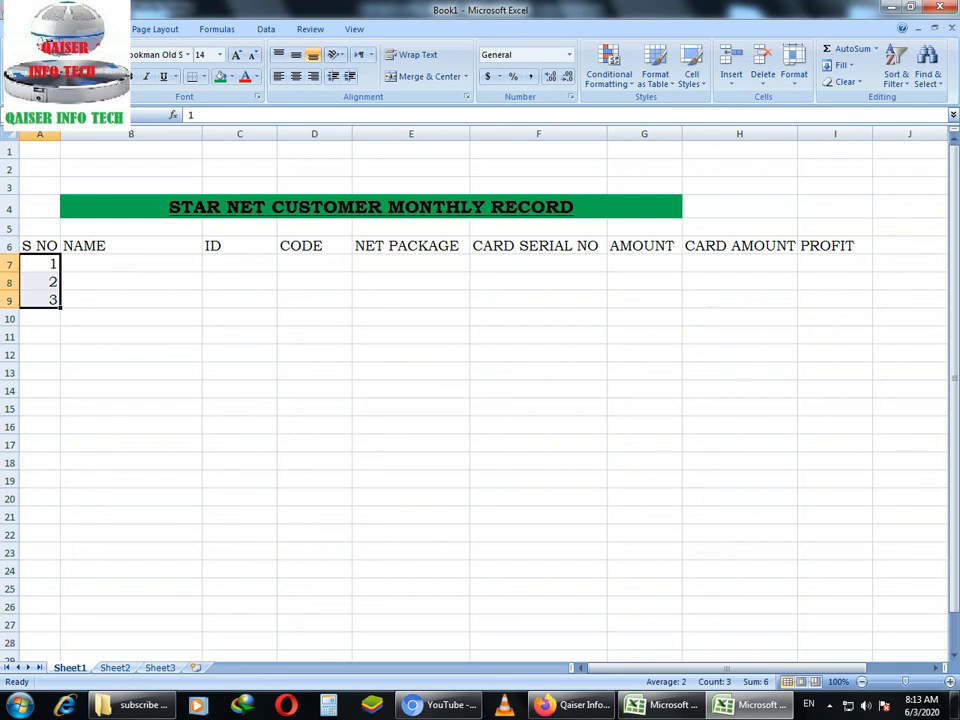
drag(60, 307, 60, 426)
click(122, 480)
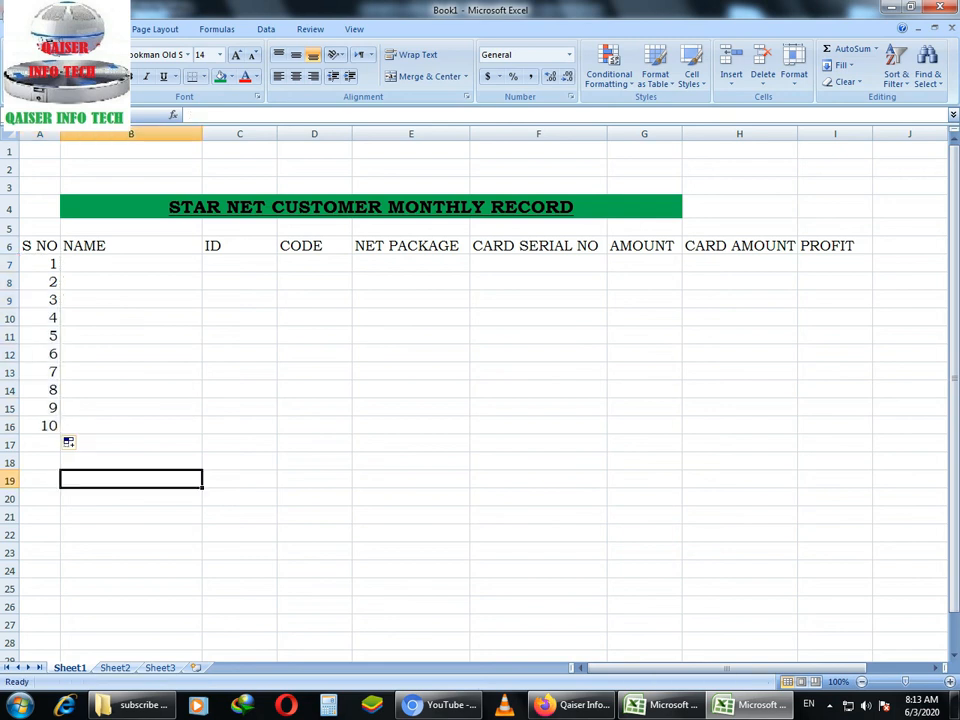
Step: Apply all borders to the table range A6 to I17
drag(40, 245, 835, 443)
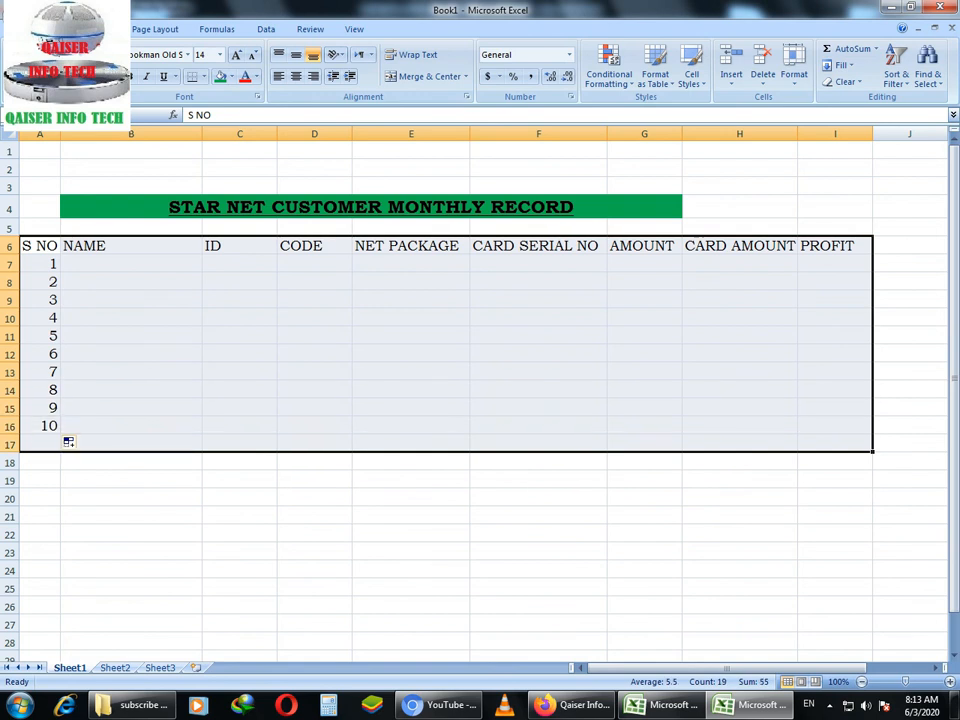
click(203, 76)
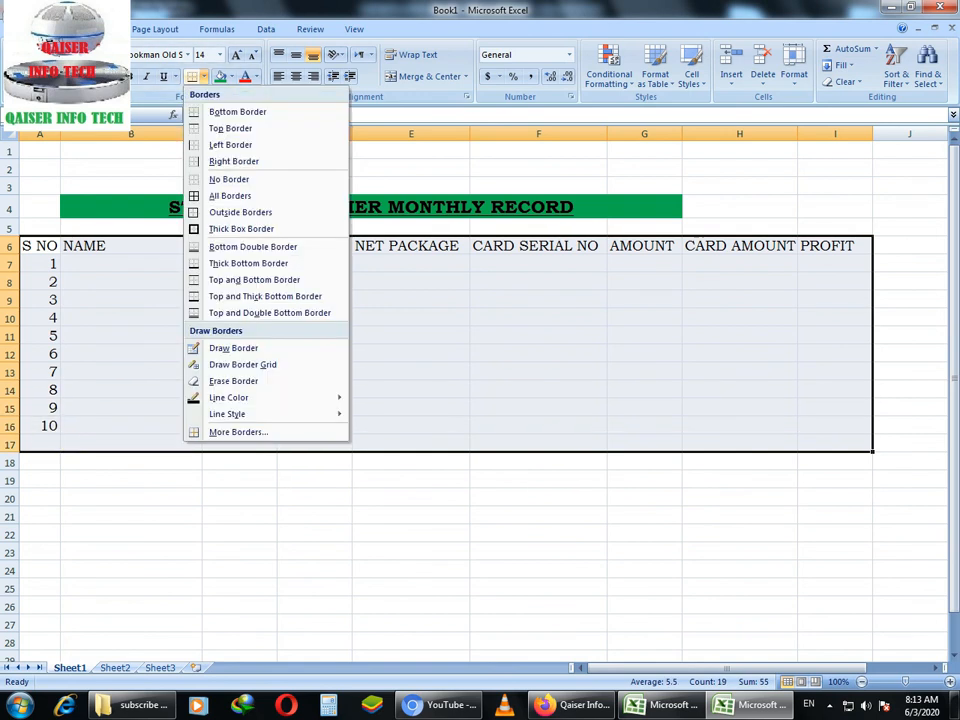
click(230, 196)
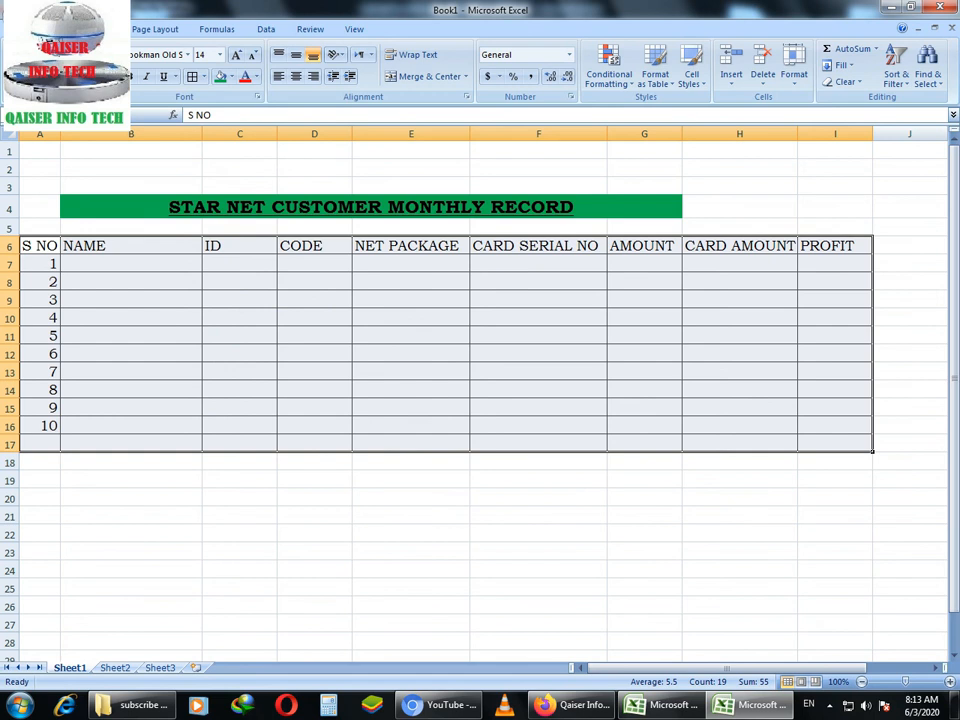
Step: Fill the heading row cells A6 to I6 with the standard light blue color
drag(40, 245, 835, 245)
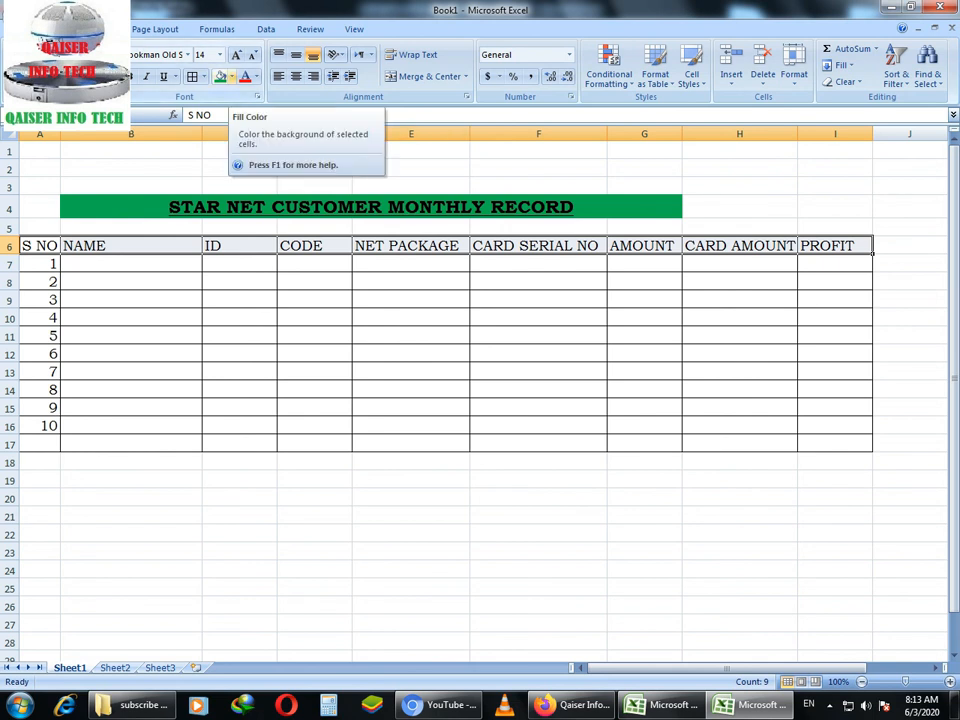
click(231, 77)
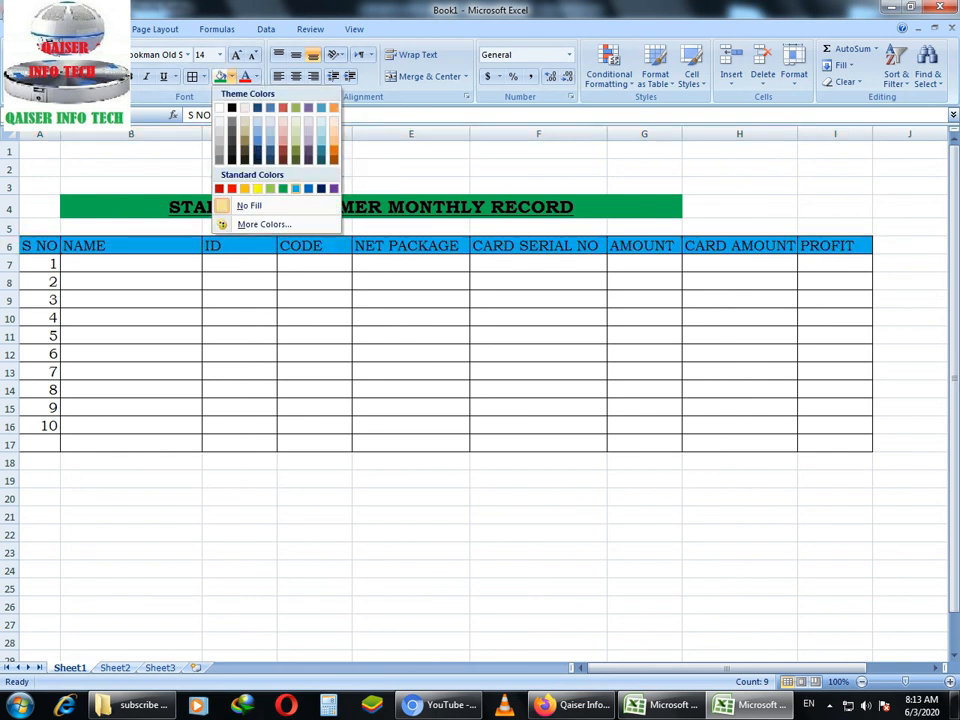
click(295, 188)
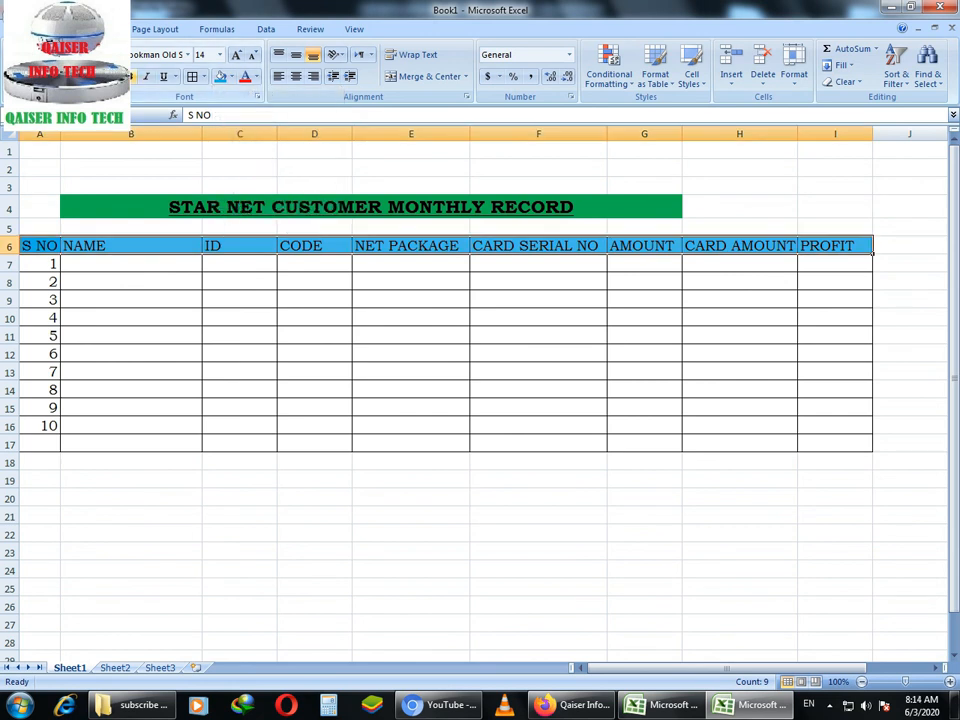
Step: Make the heading row cells A6 to I6 bold and underlined
click(130, 77)
click(163, 77)
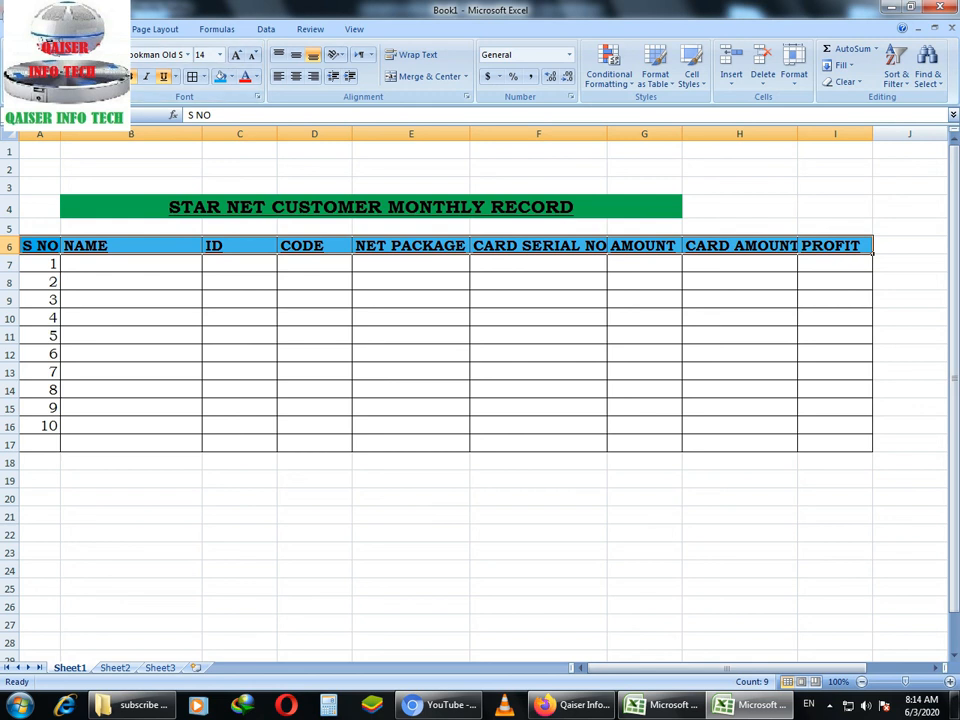
Step: Break the NET PACKAGE heading in cell E6 onto two lines, with PACKAGE on the second line
click(468, 252)
double_click(468, 252)
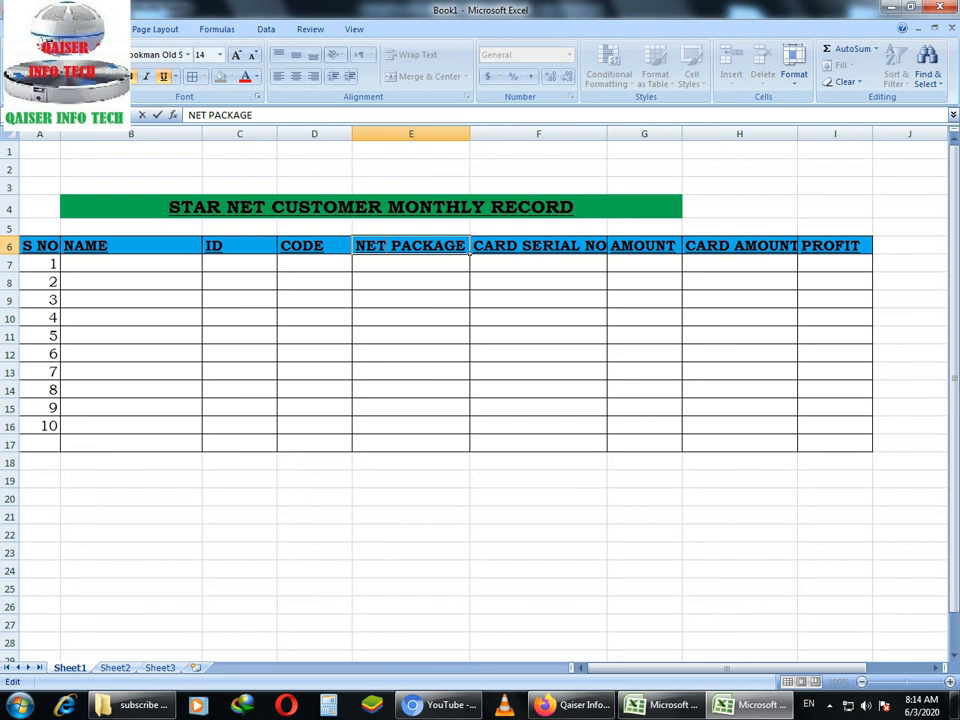
key(alt+Return)
key(Delete)
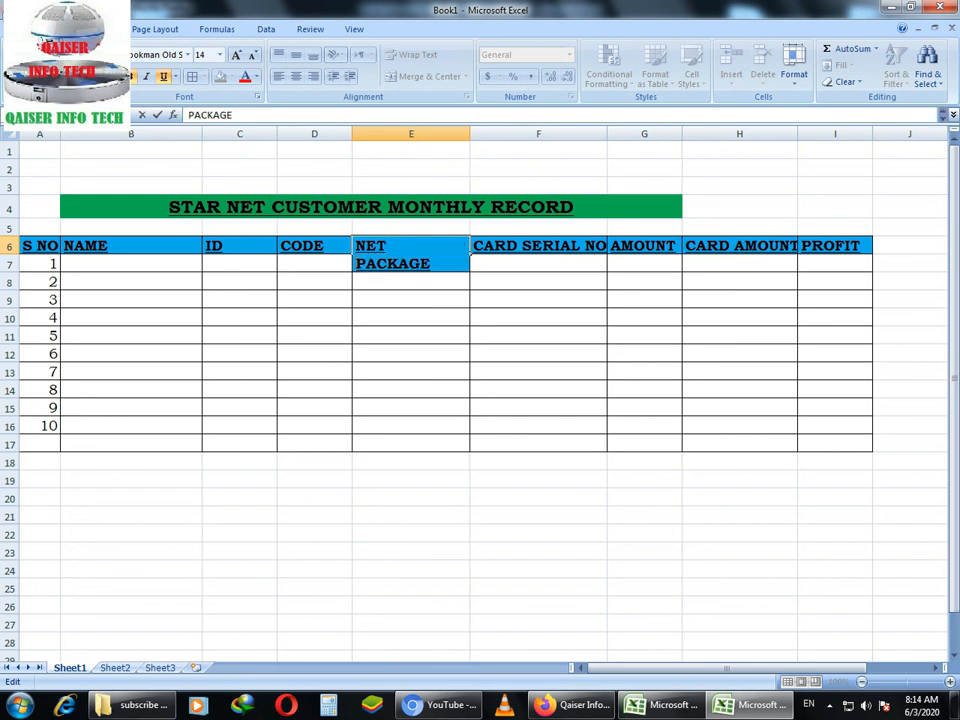
drag(410, 371, 410, 353)
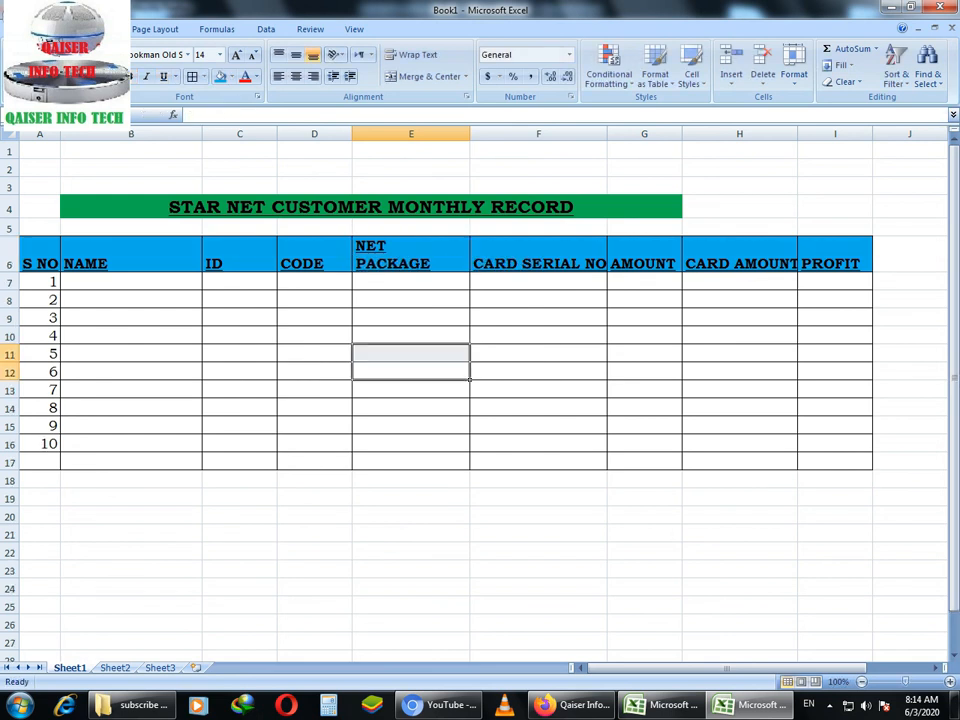
Step: Break the headings in F6 and H6 onto two lines after CARD, leaving SERIAL NO and AMOUNT on their second lines
click(538, 255)
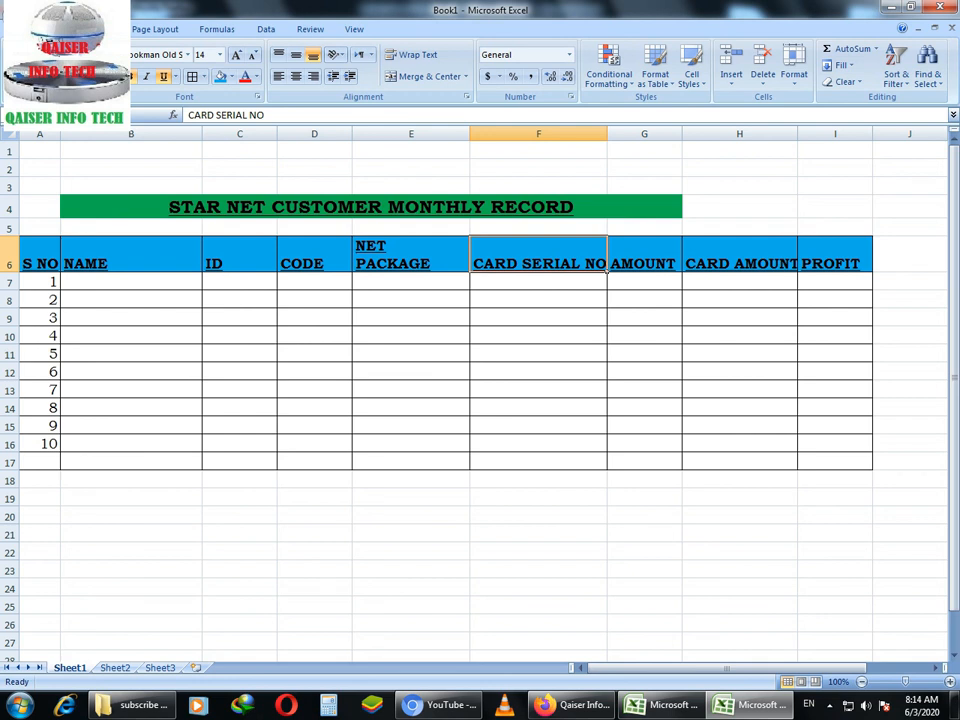
double_click(604, 266)
key(alt+Return)
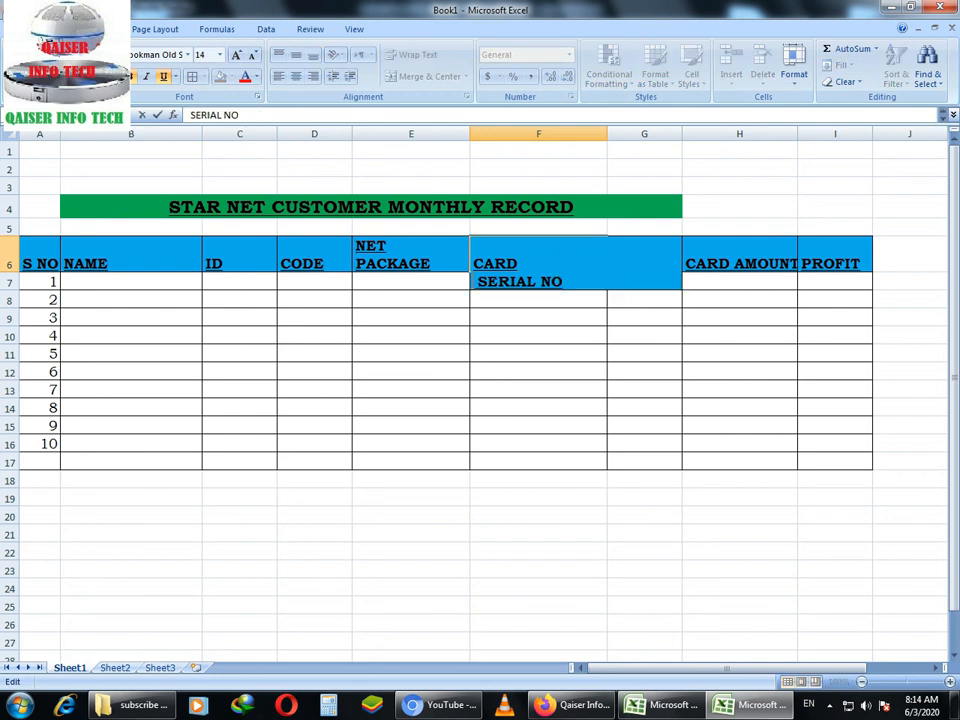
key(Delete)
click(538, 353)
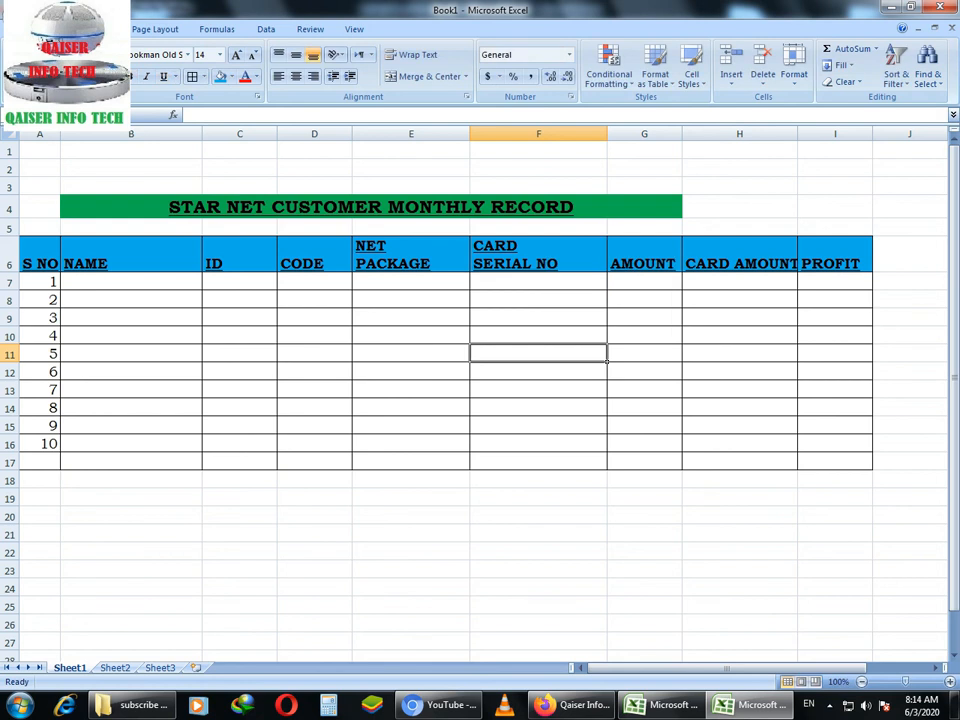
double_click(792, 266)
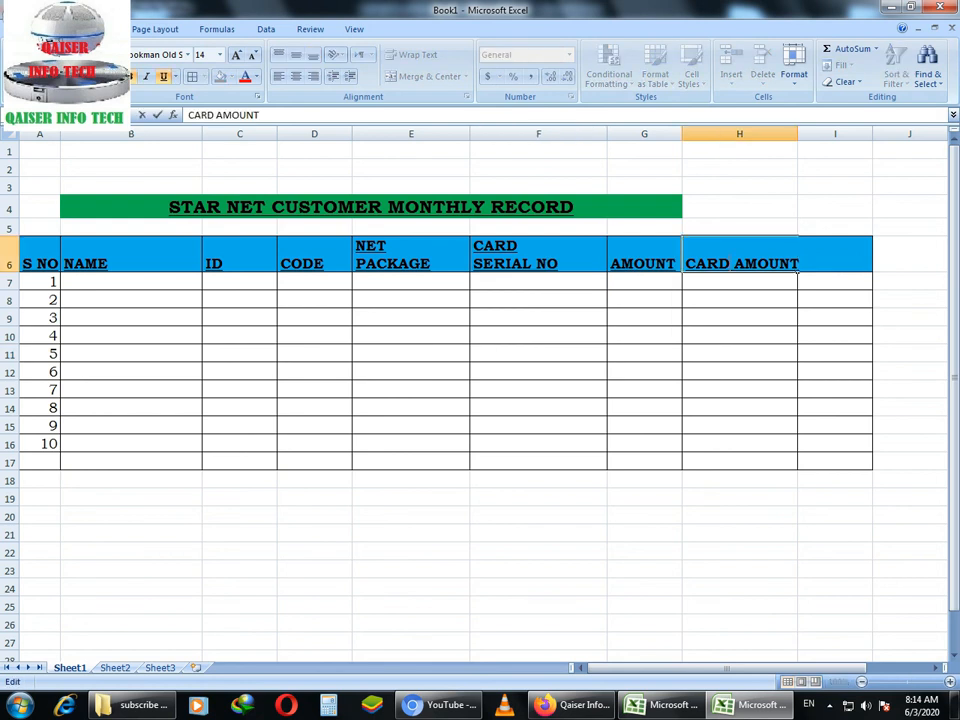
key(alt+Return)
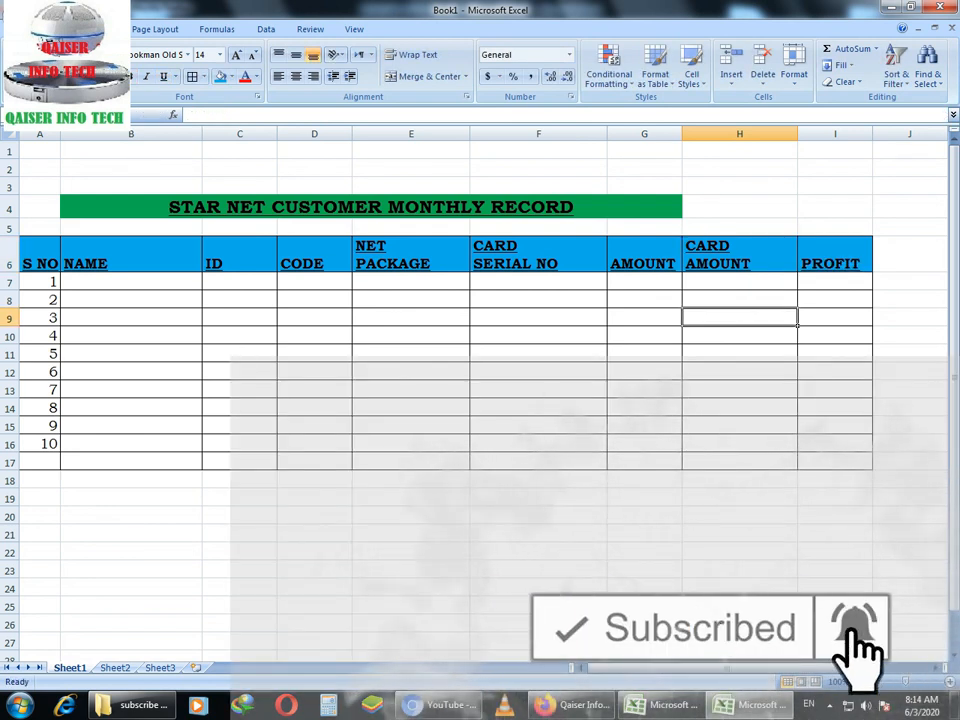
Step: Enter the first three customers' names in cells B7 to B9 under NAME
click(131, 281)
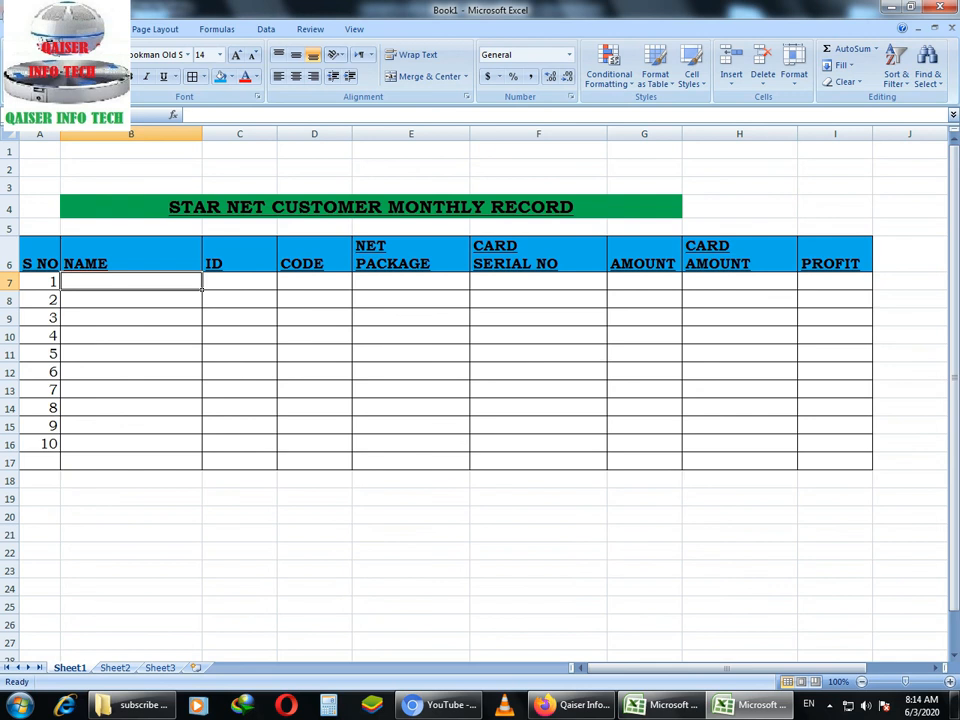
text(A)
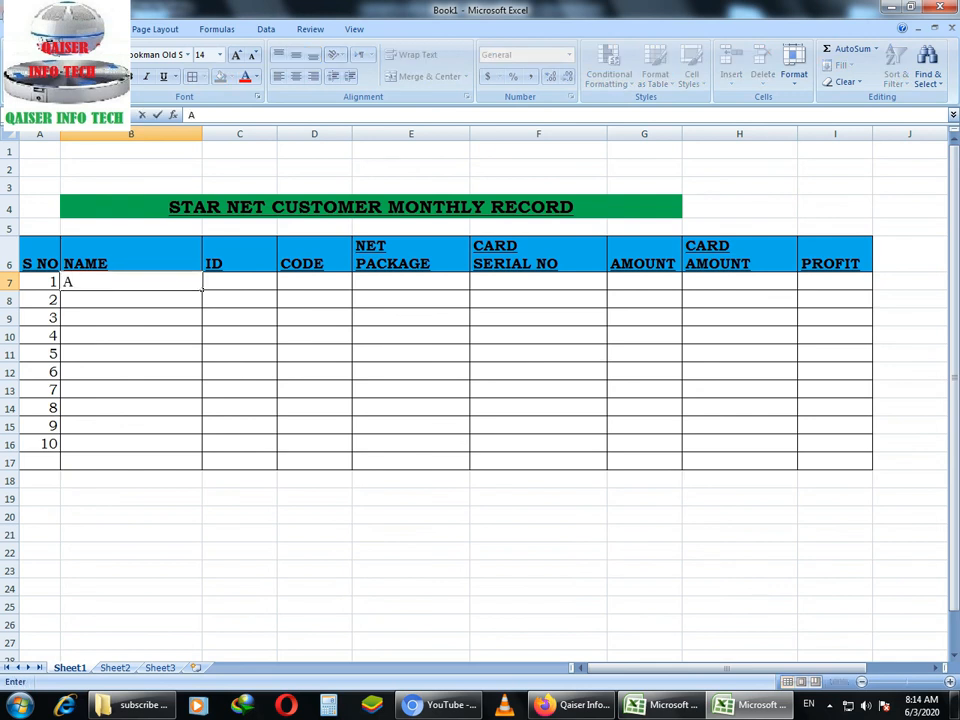
text(HMED)
key(Return)
text(A)
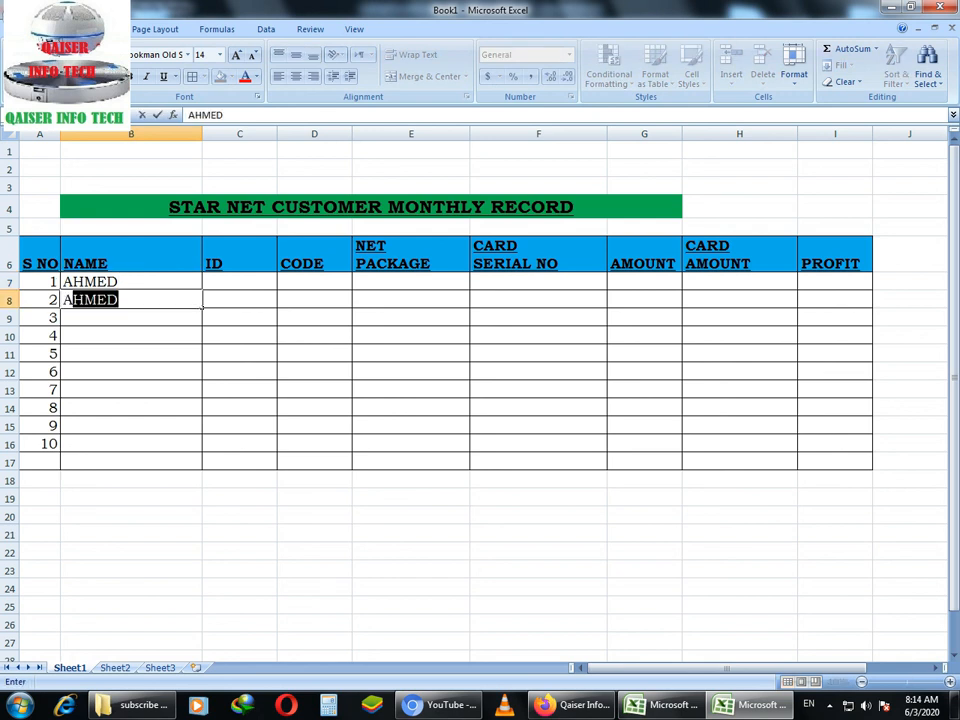
text(BDU)
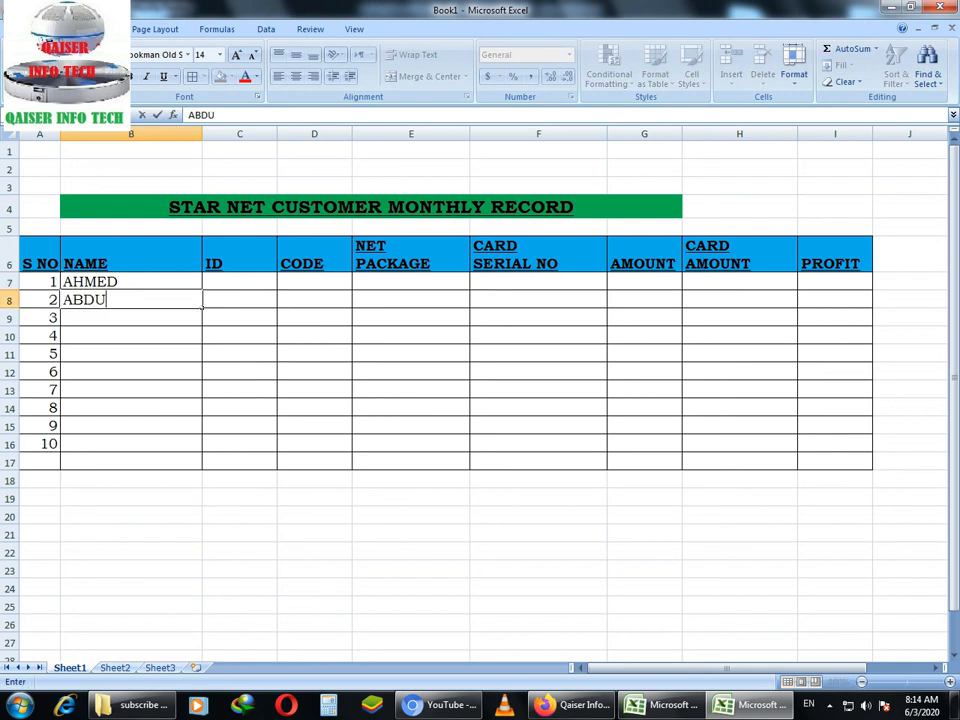
text(LLAH)
key(Return)
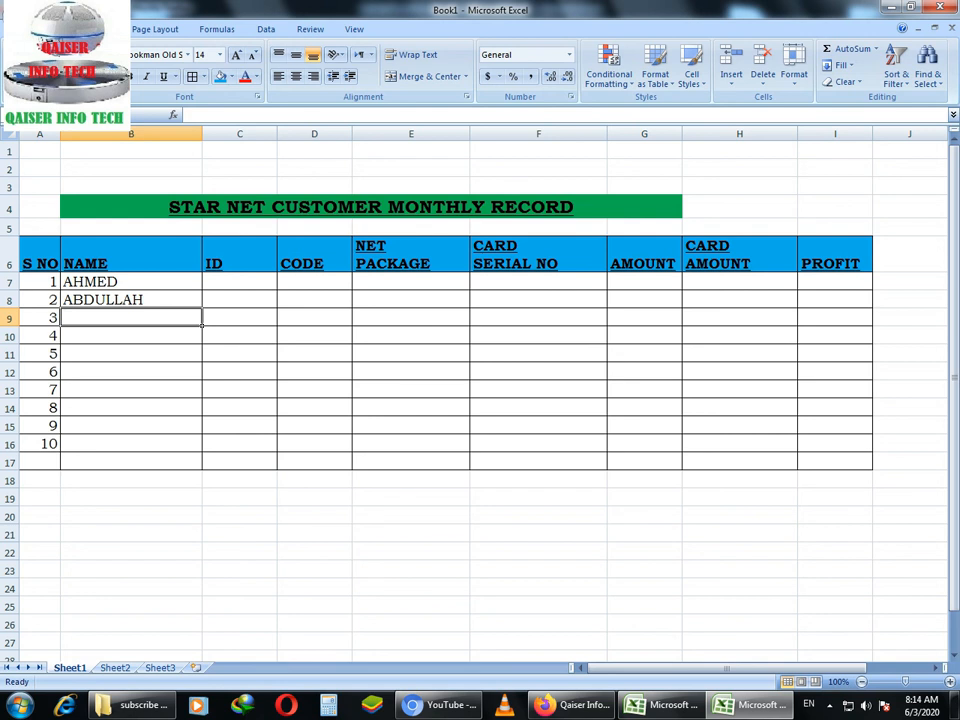
text(TA)
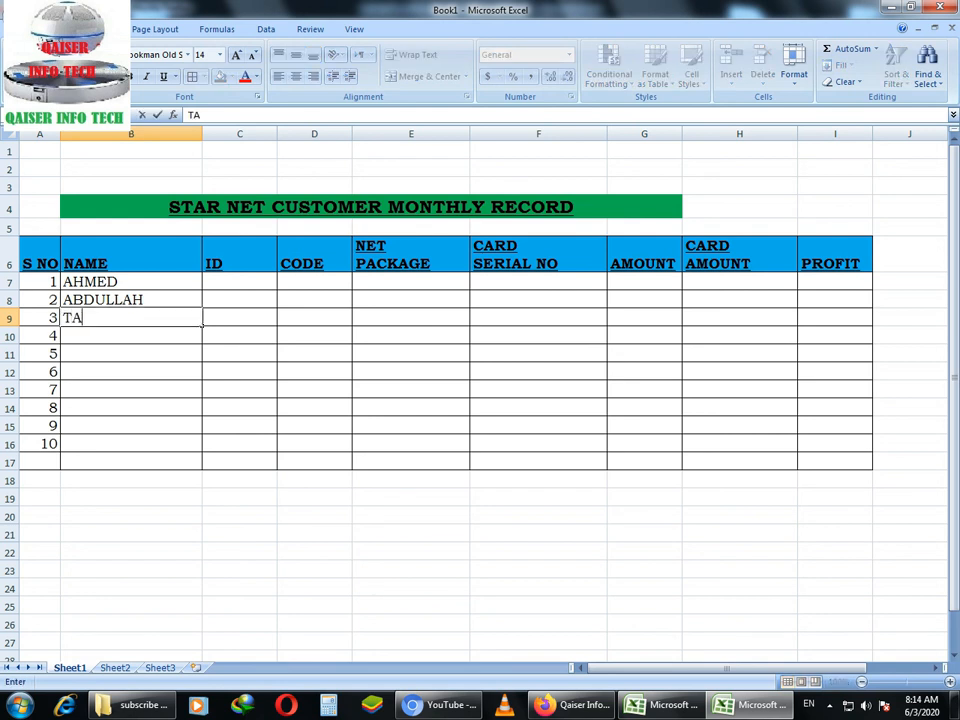
text(NVEER)
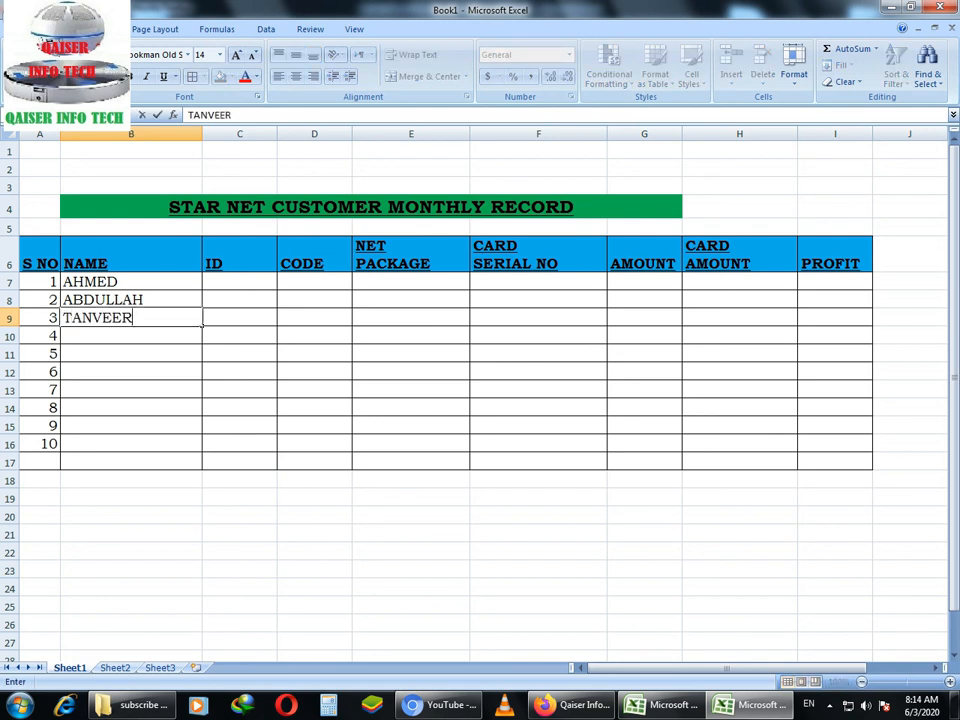
key(Return)
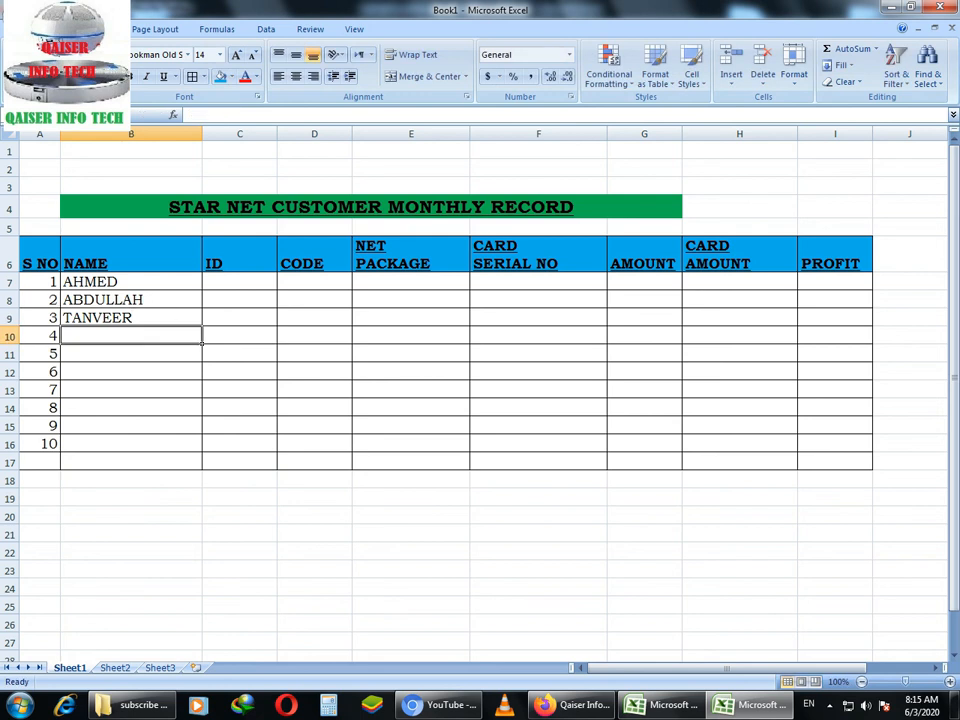
Step: Enter the customer names for serial numbers 4 to 6 in cells B10 to B12
text(AT)
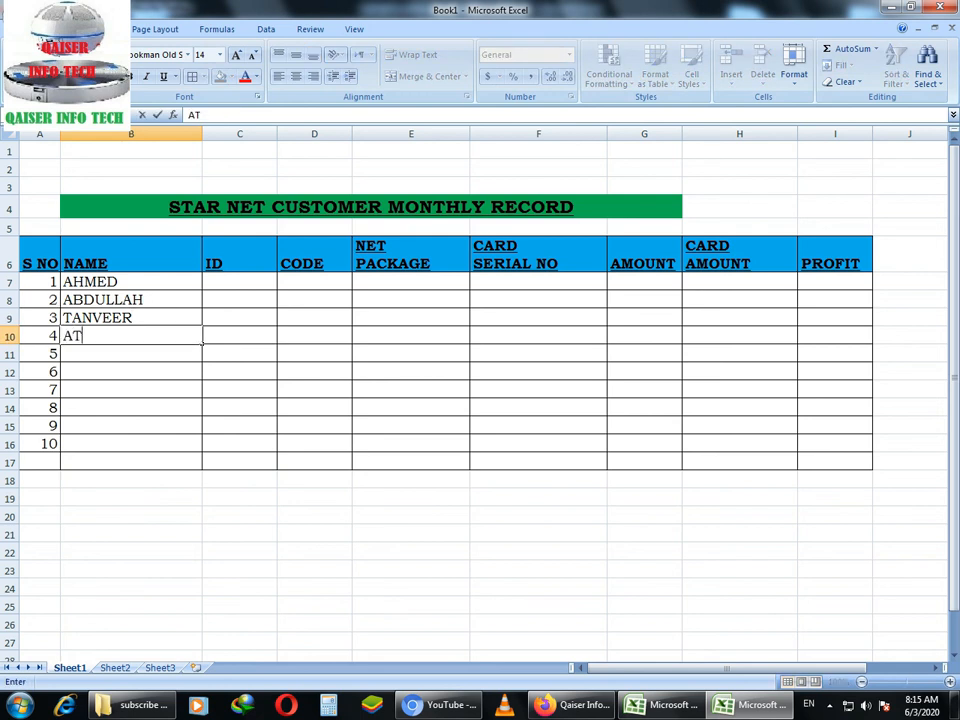
text(IQ)
key(Return)
text(QA)
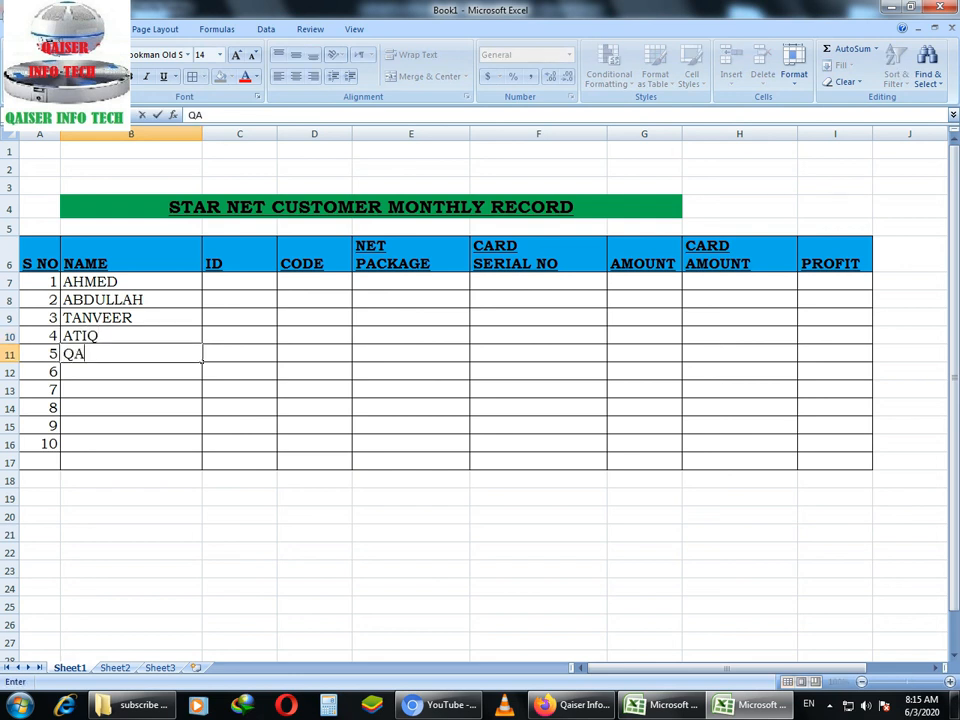
text(ISER)
key(Return)
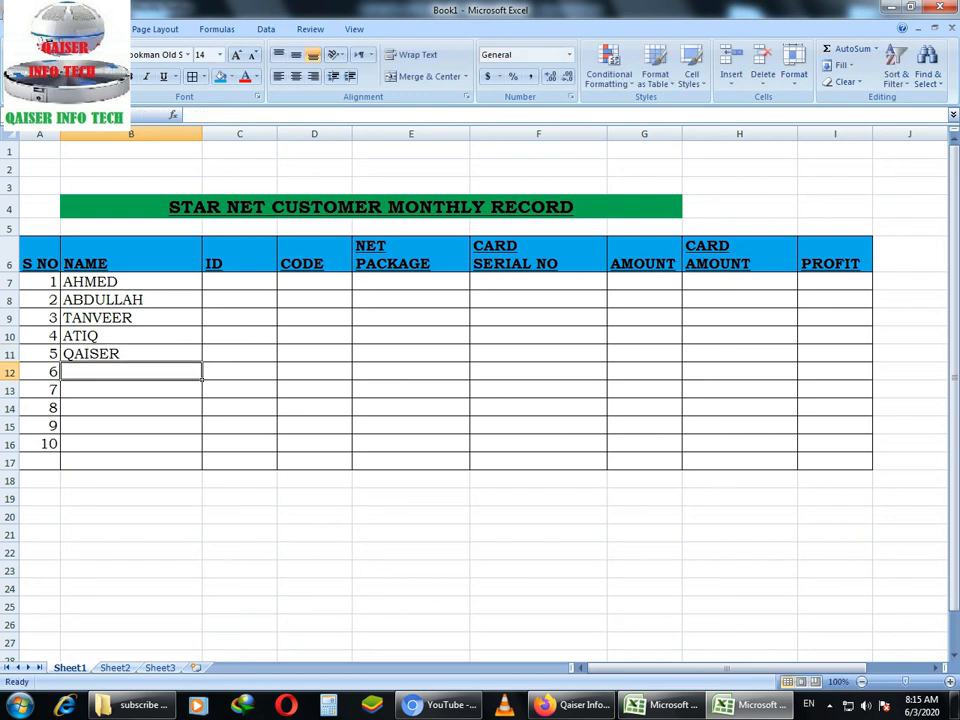
text(FAISAL)
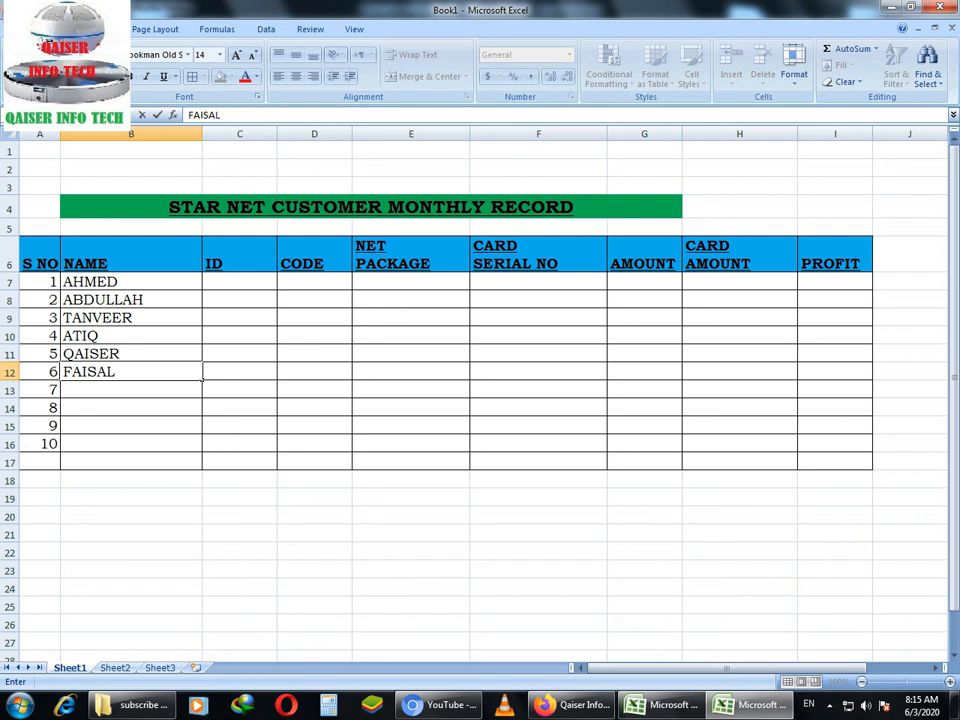
key(Return)
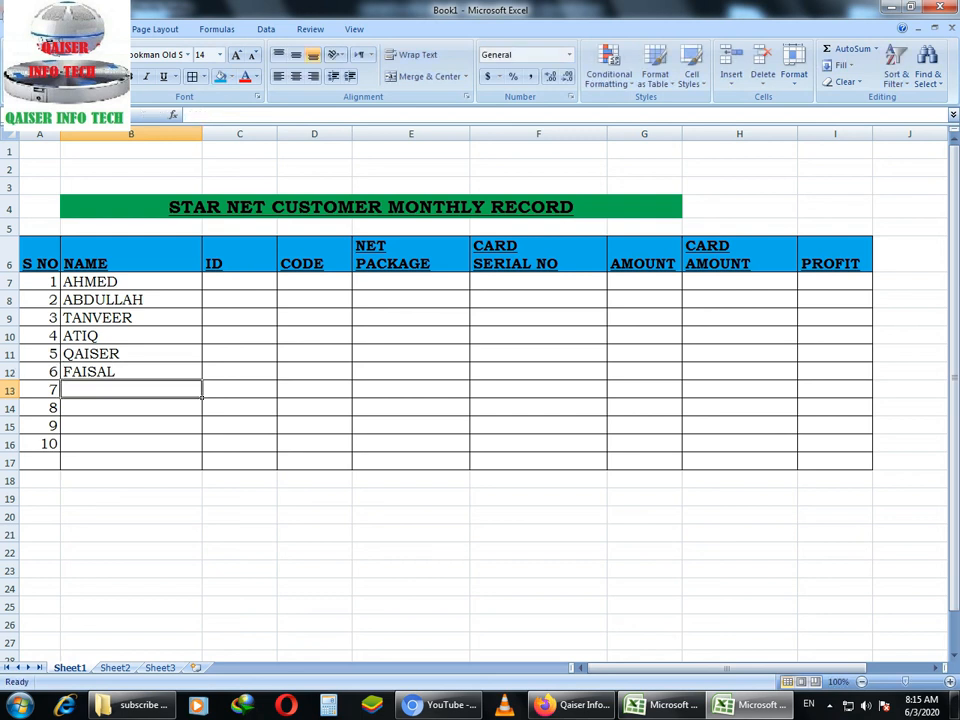
Step: Enter the customer names for serial numbers 7 to 10 in cells B13 to B16
text(ANI)
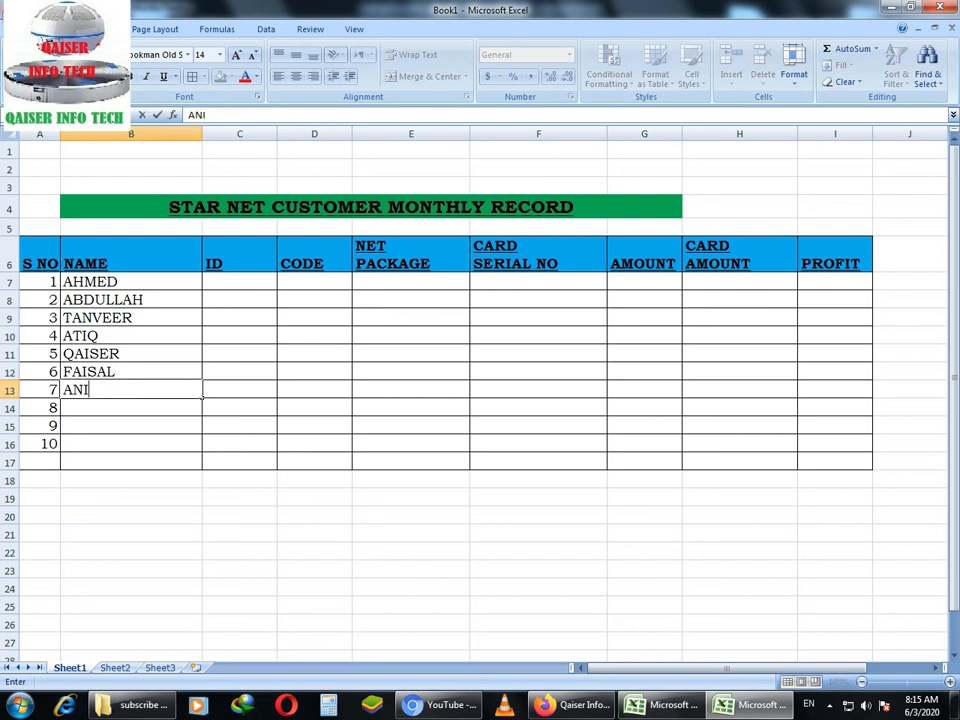
text(S)
key(Return)
text(RAEES)
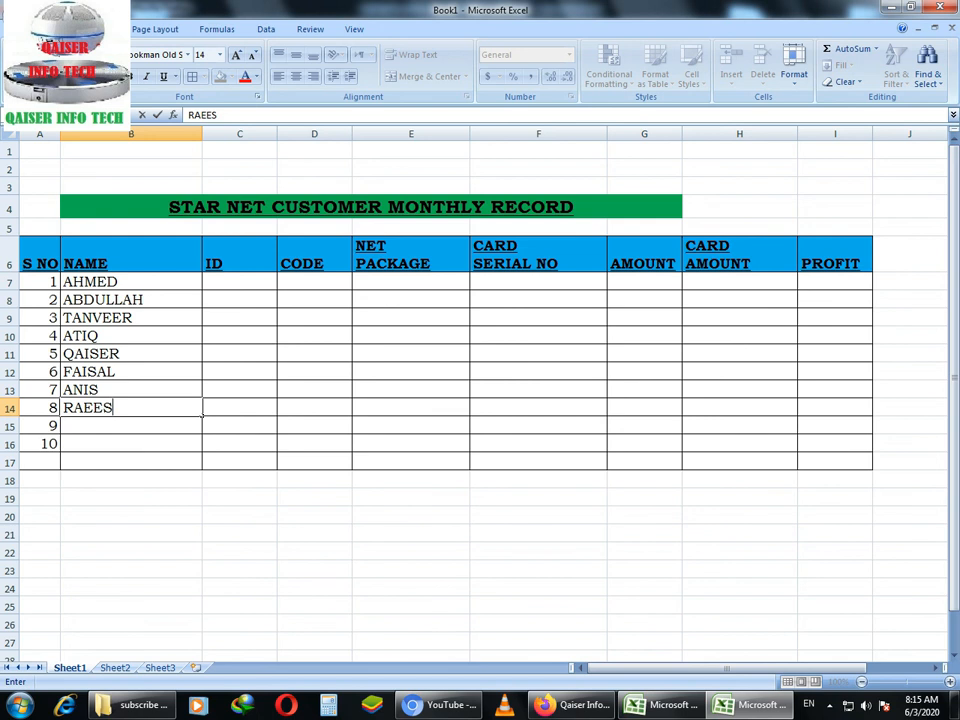
key(Return)
text(KIRN)
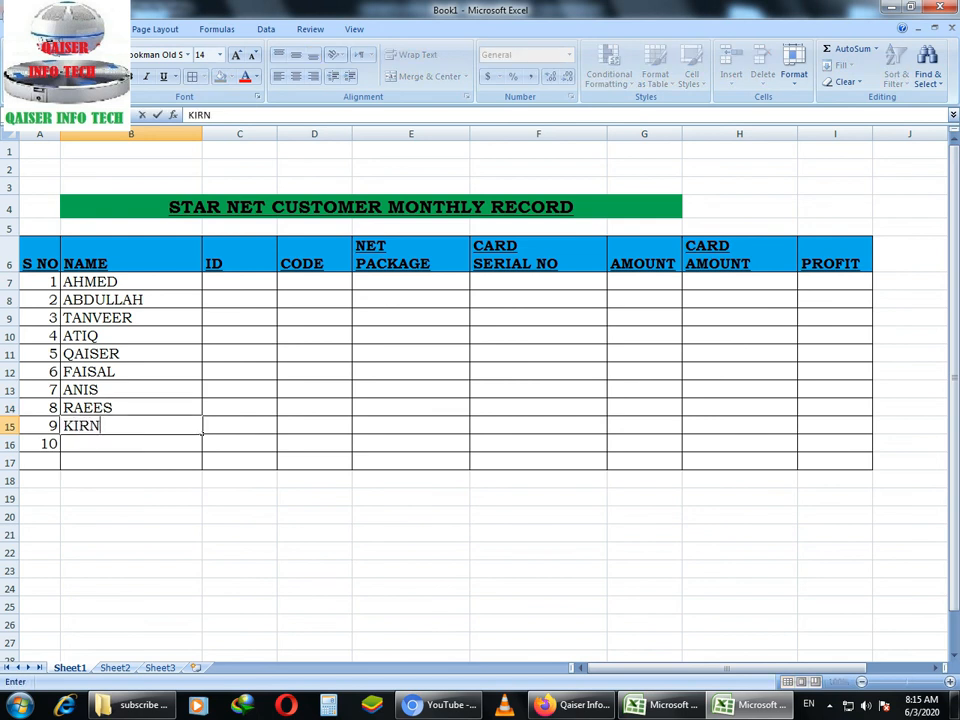
key(Return)
text(GUL)
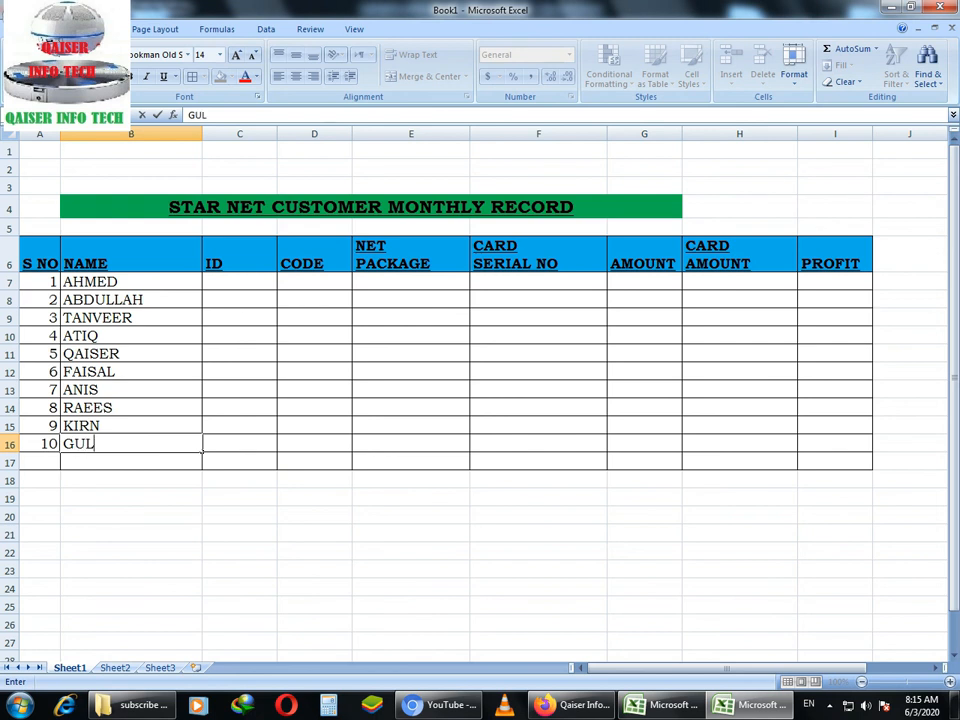
Step: Enter the first three customers' IDs in cells C7 to C9, each the name's initial followed by three digits
click(239, 281)
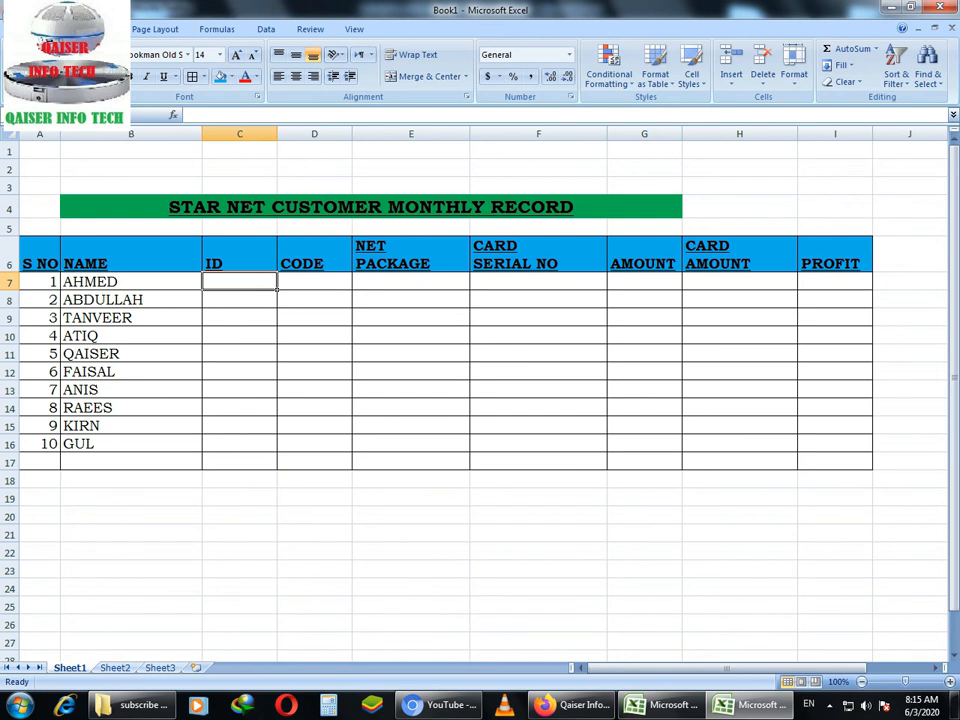
text(A)
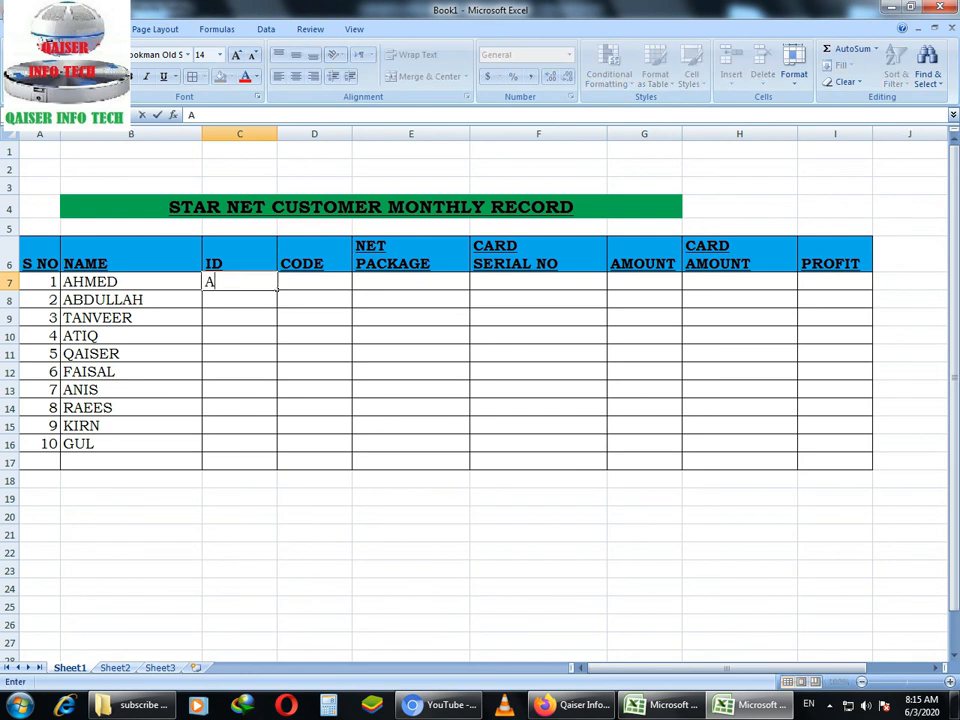
text(123)
key(Return)
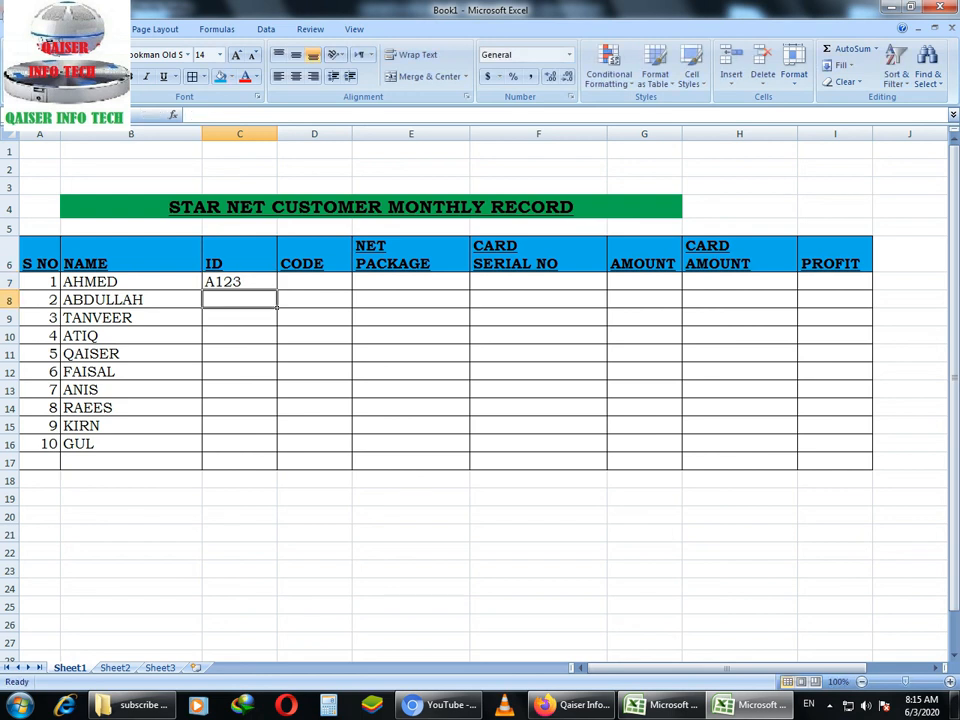
text(A234)
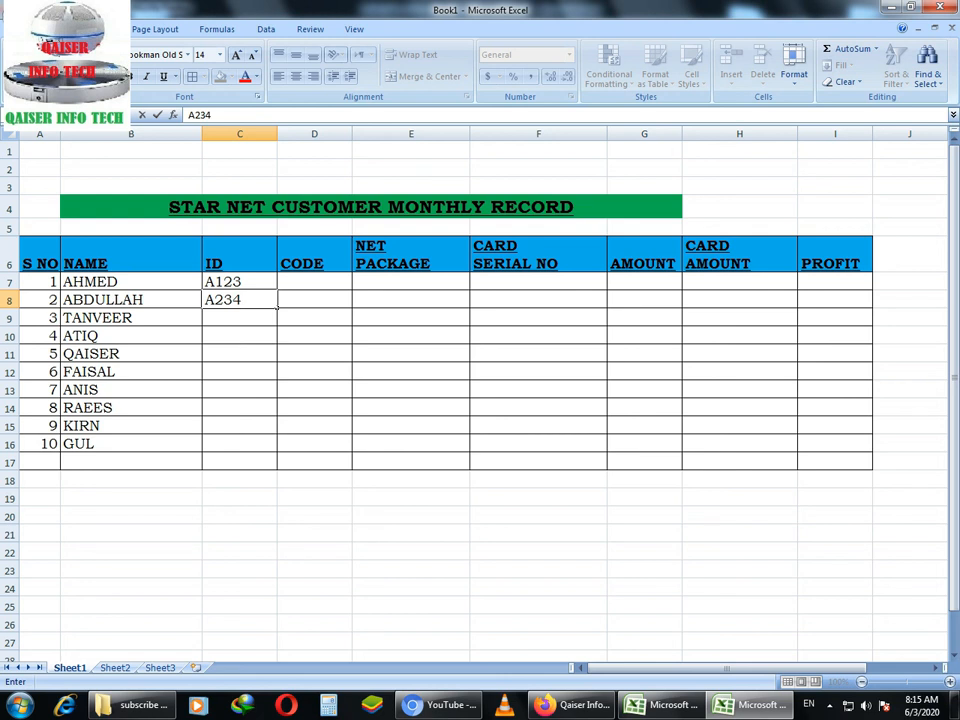
key(Return)
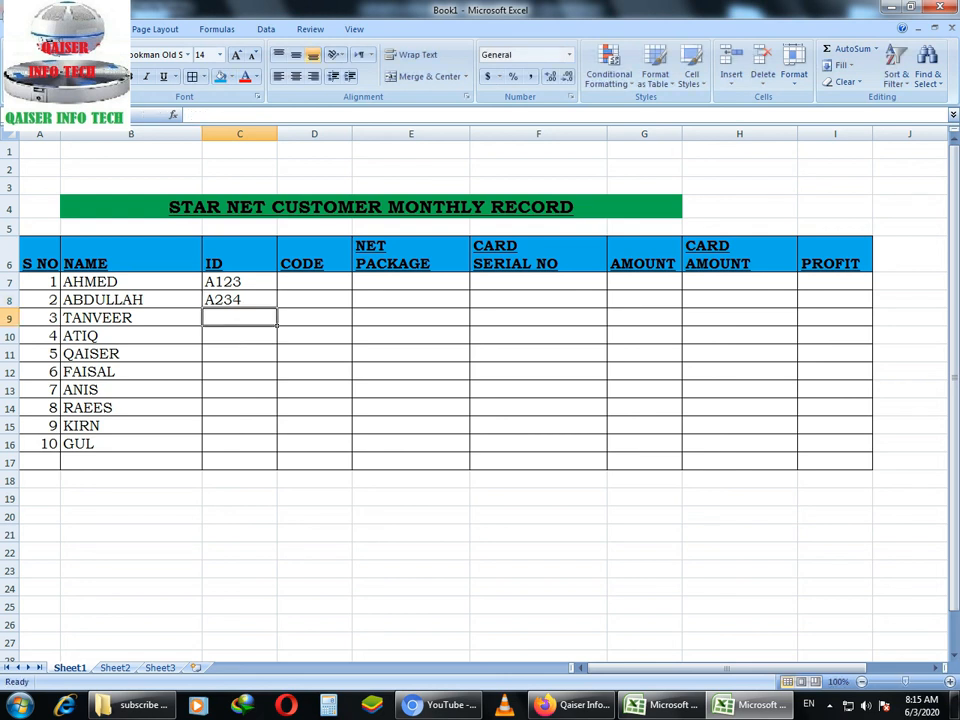
text(T345)
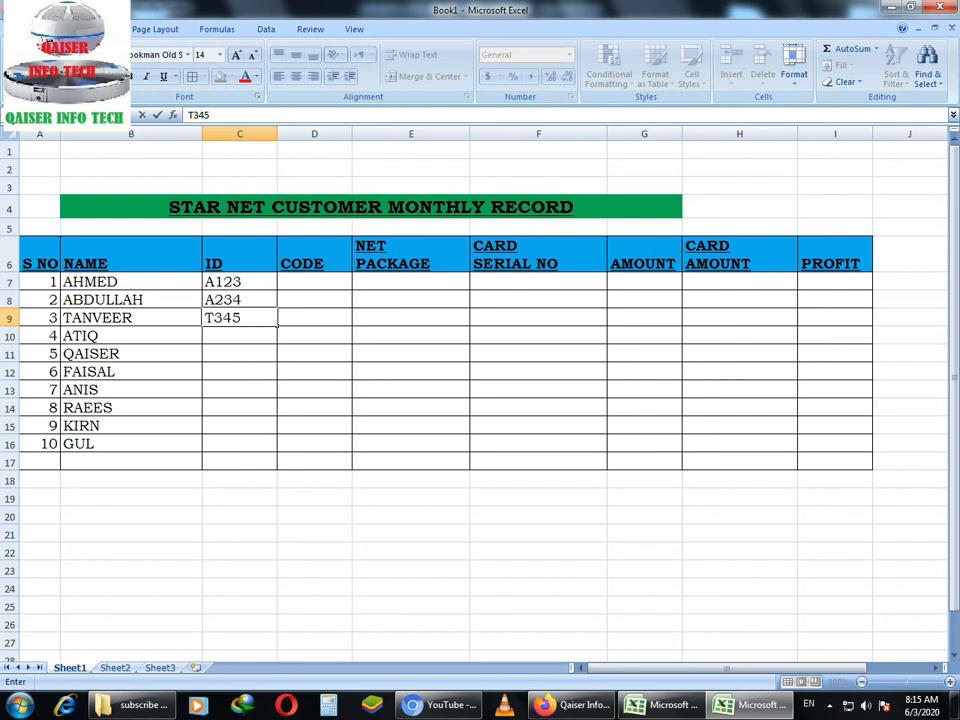
key(Return)
Step: Enter the customer IDs for serial numbers 4 to 6 in cells C10 to C12, using each name's initial plus three digits
text(A)
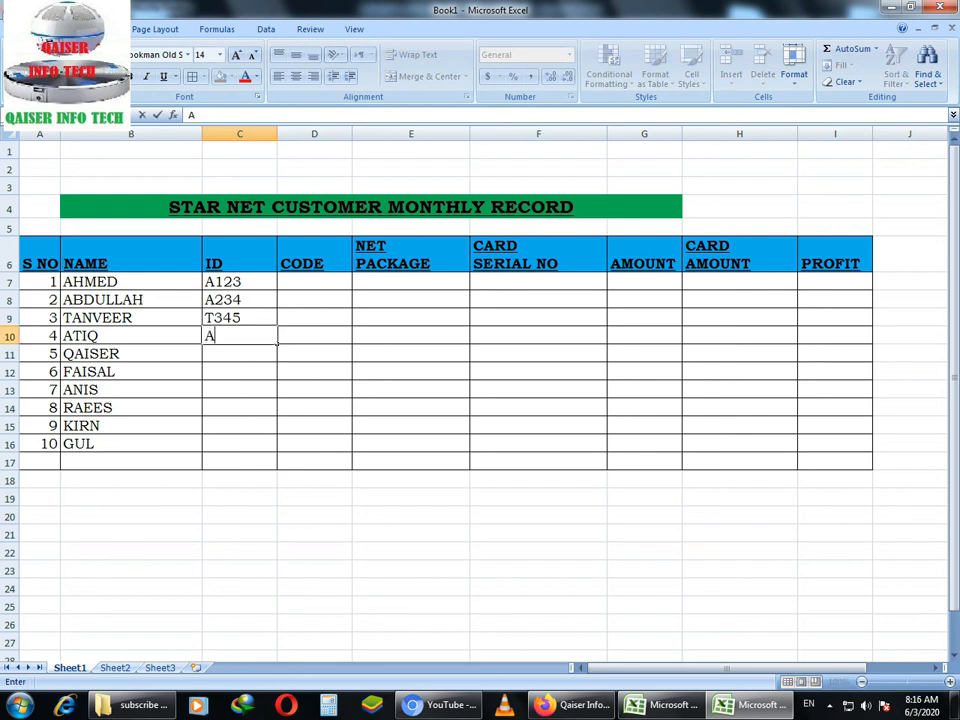
text(456)
key(Return)
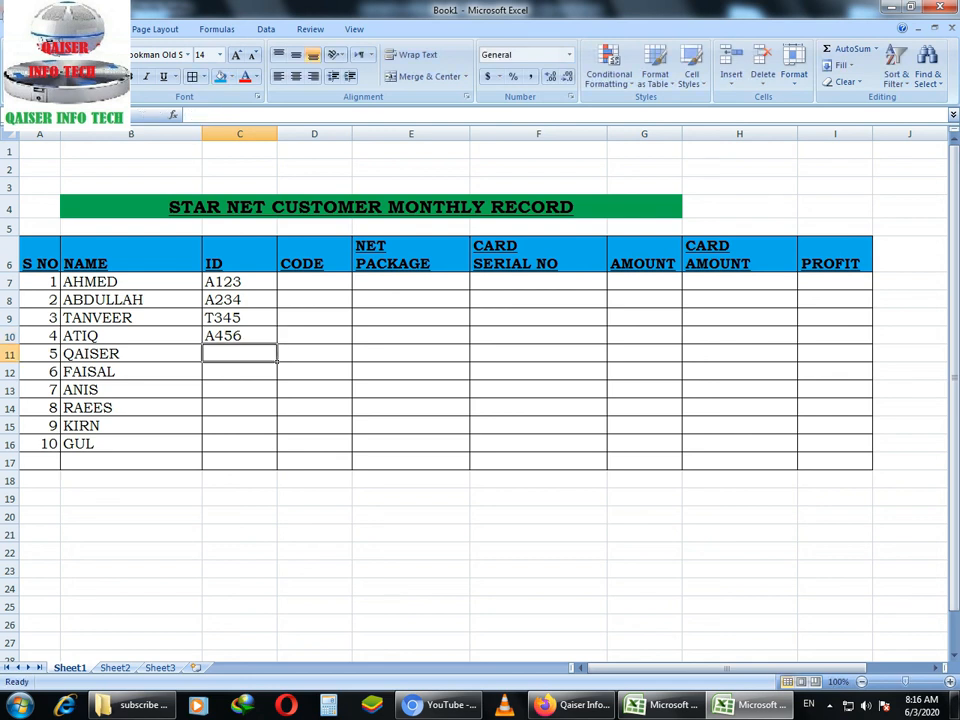
text(Q)
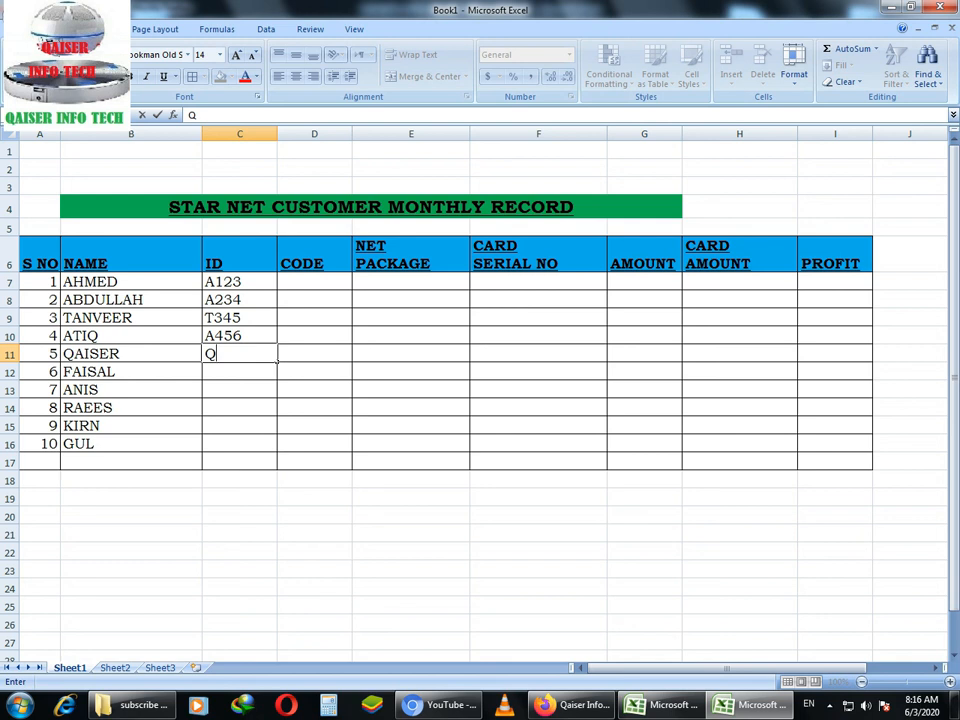
text(567)
key(Return)
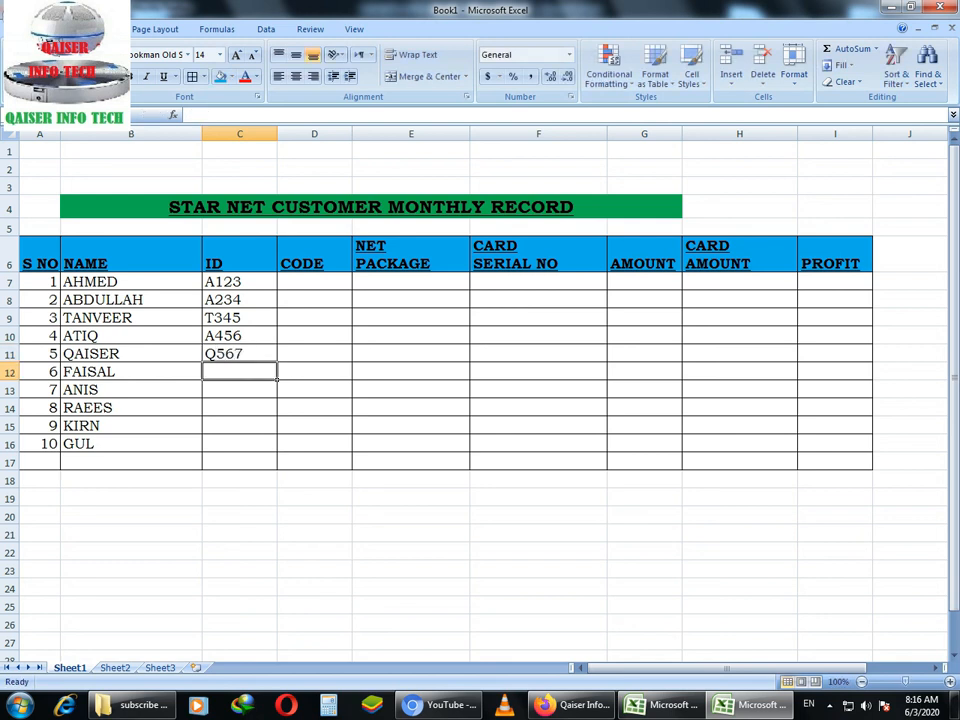
text(F)
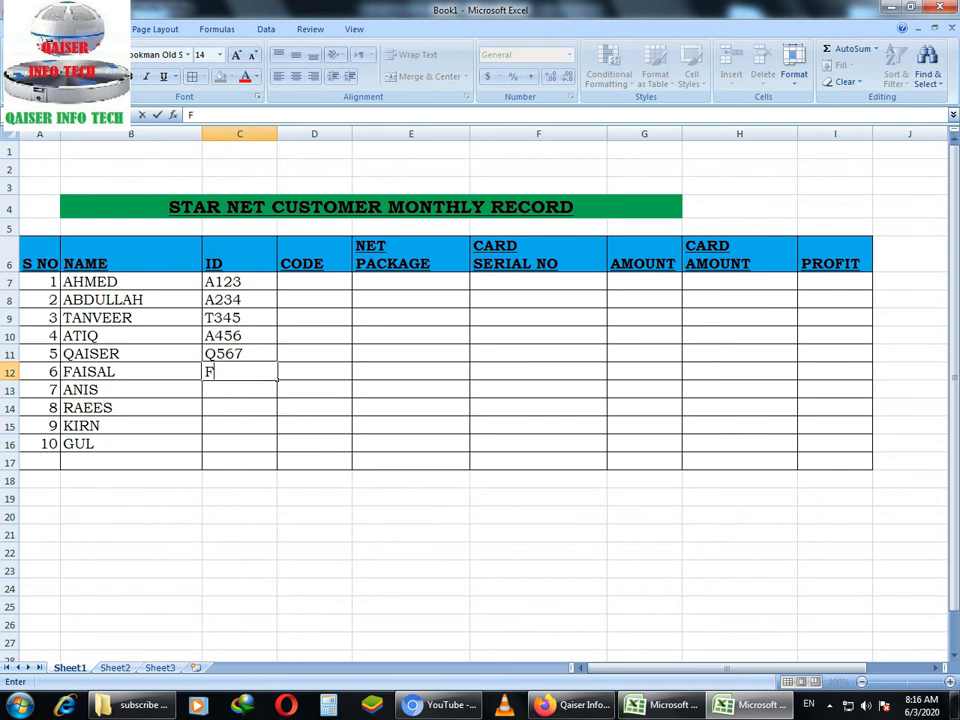
text(678)
key(Return)
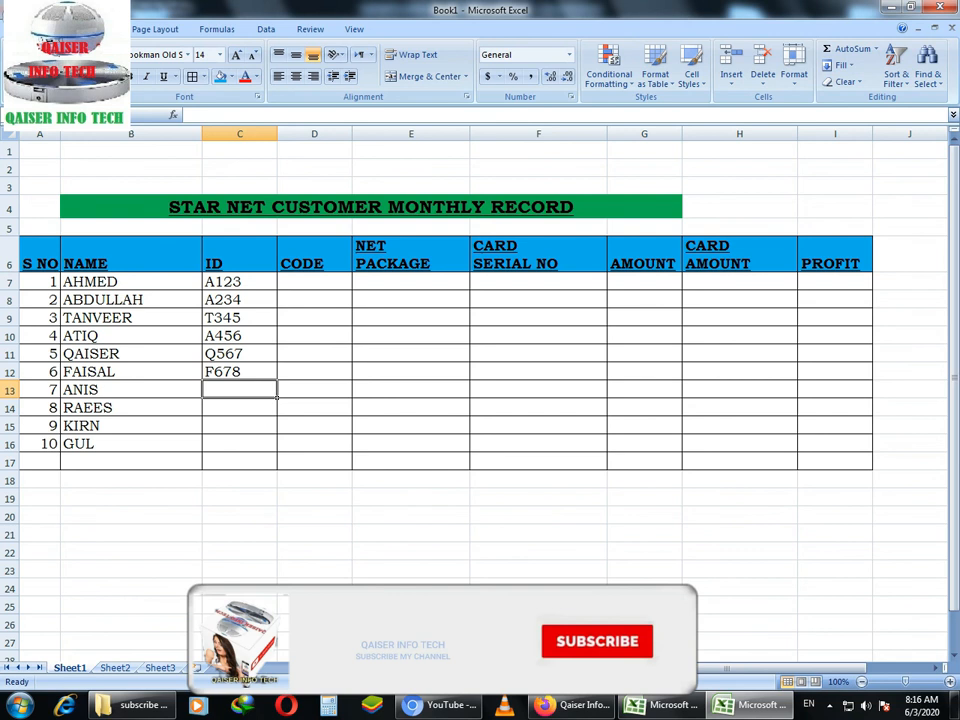
Step: Enter the customer IDs for serial numbers 7 to 10 in cells C13 to C16, each starting with the name's initial
text(A)
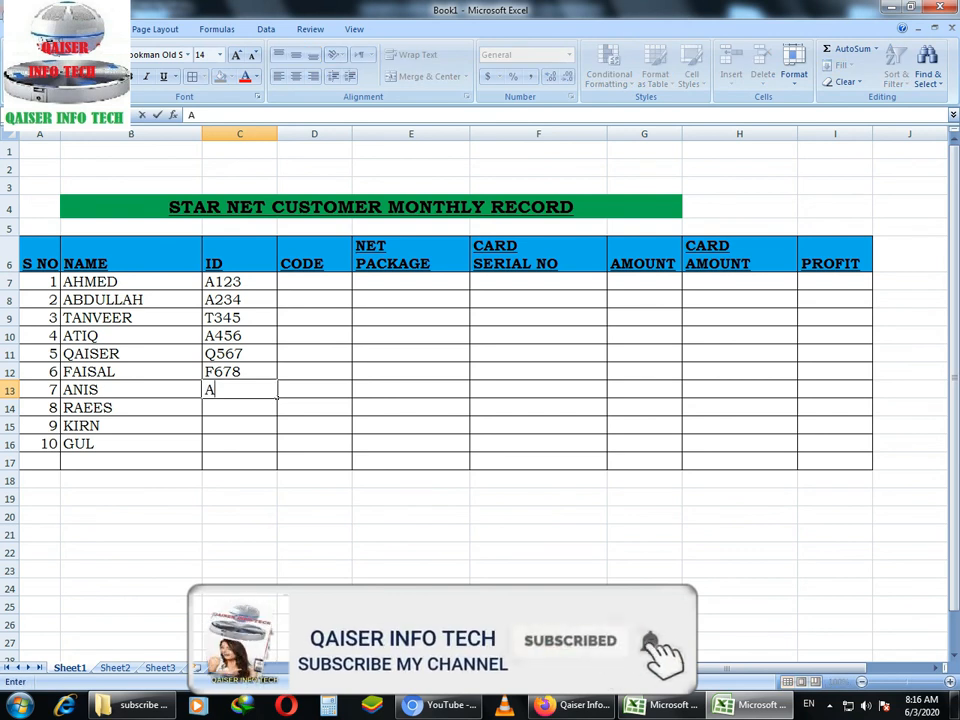
text(789)
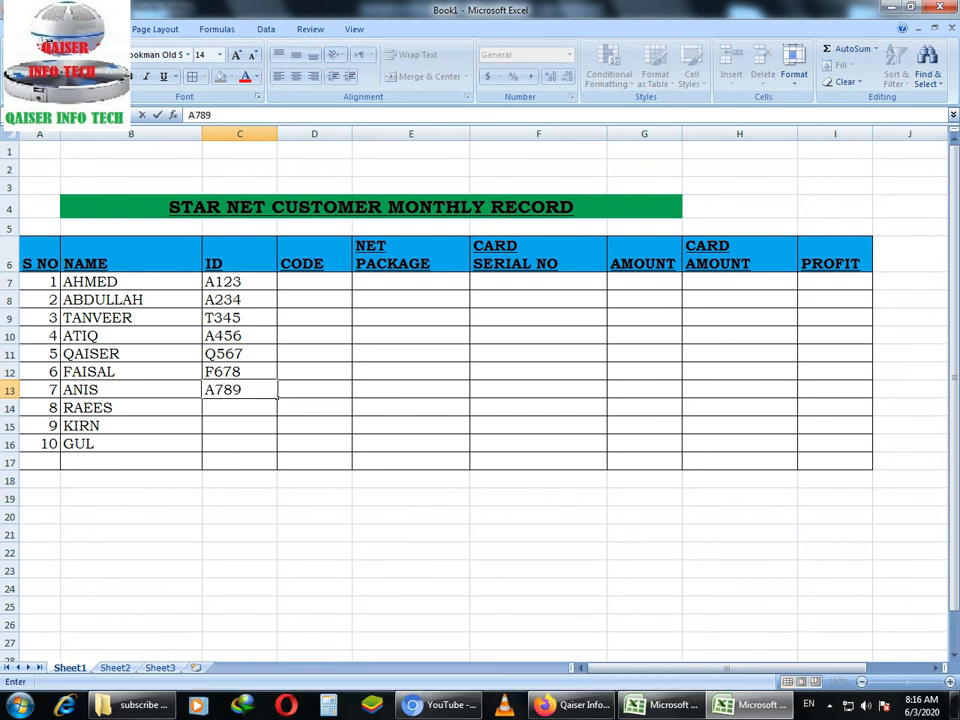
key(Return)
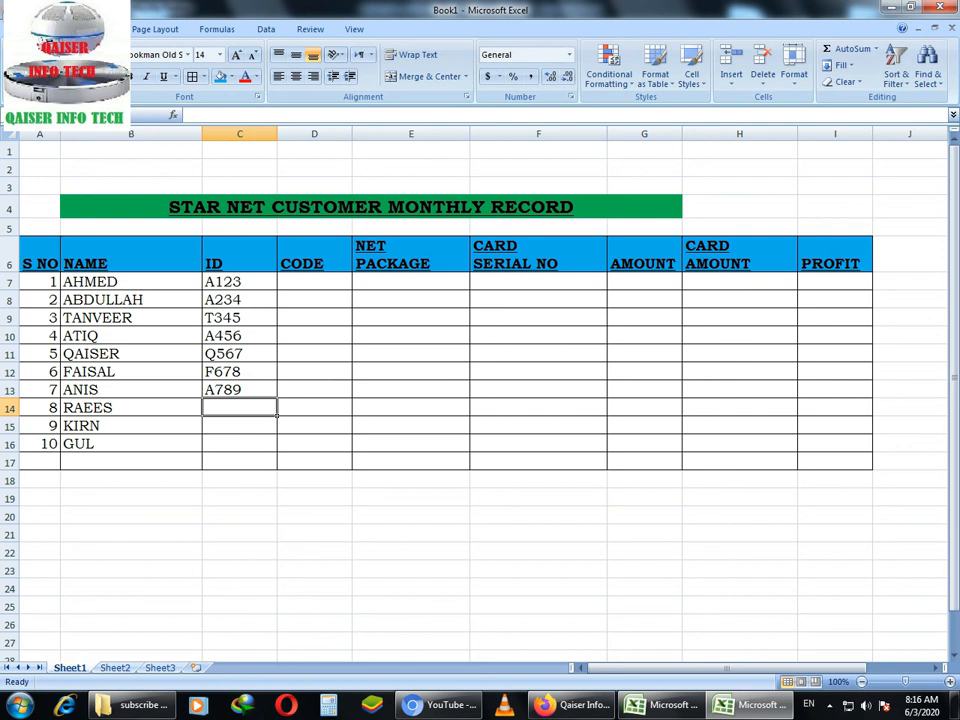
text(R)
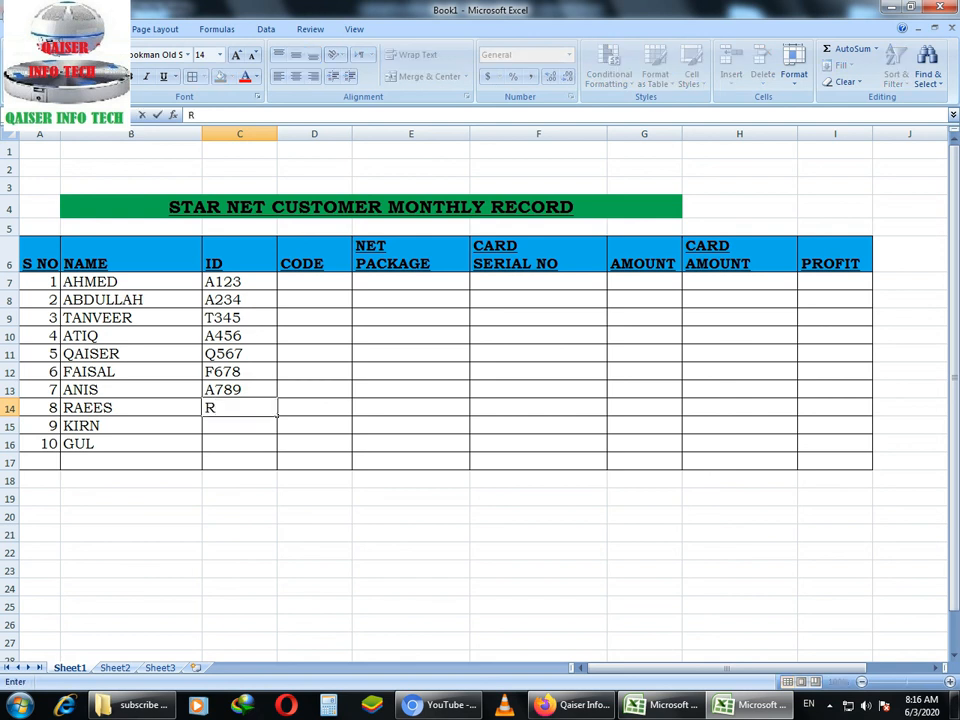
text(891)
key(Return)
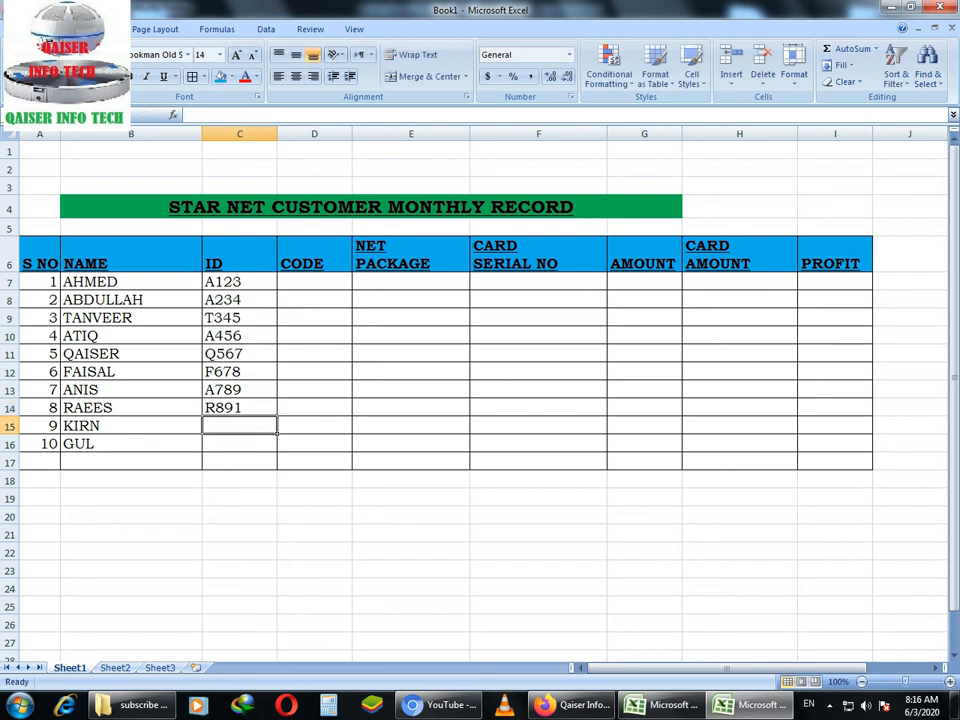
text(K)
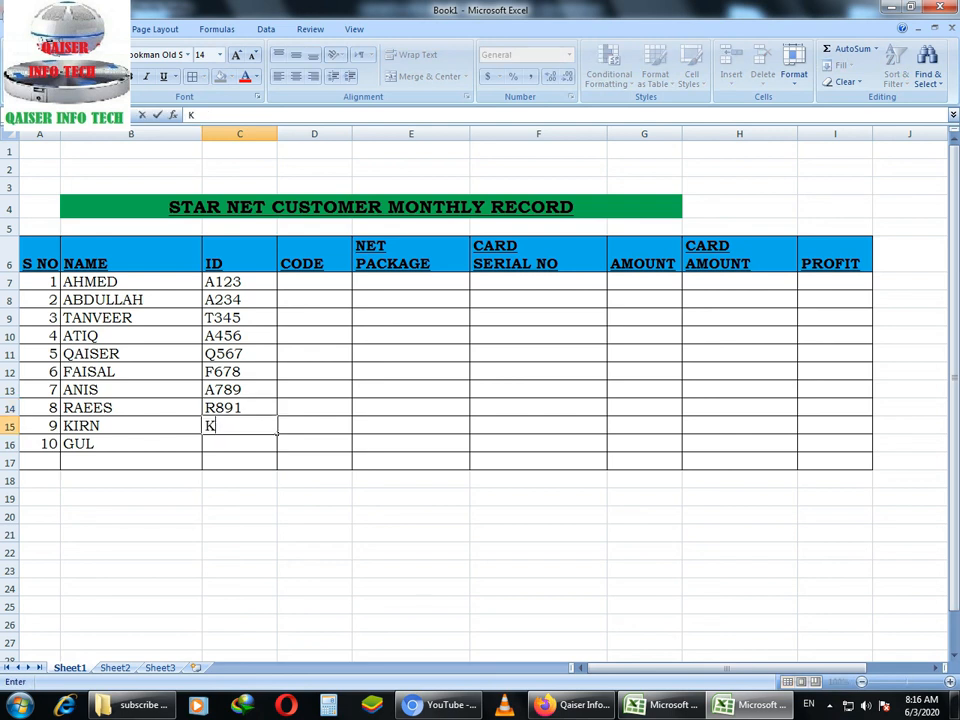
text(912)
key(Return)
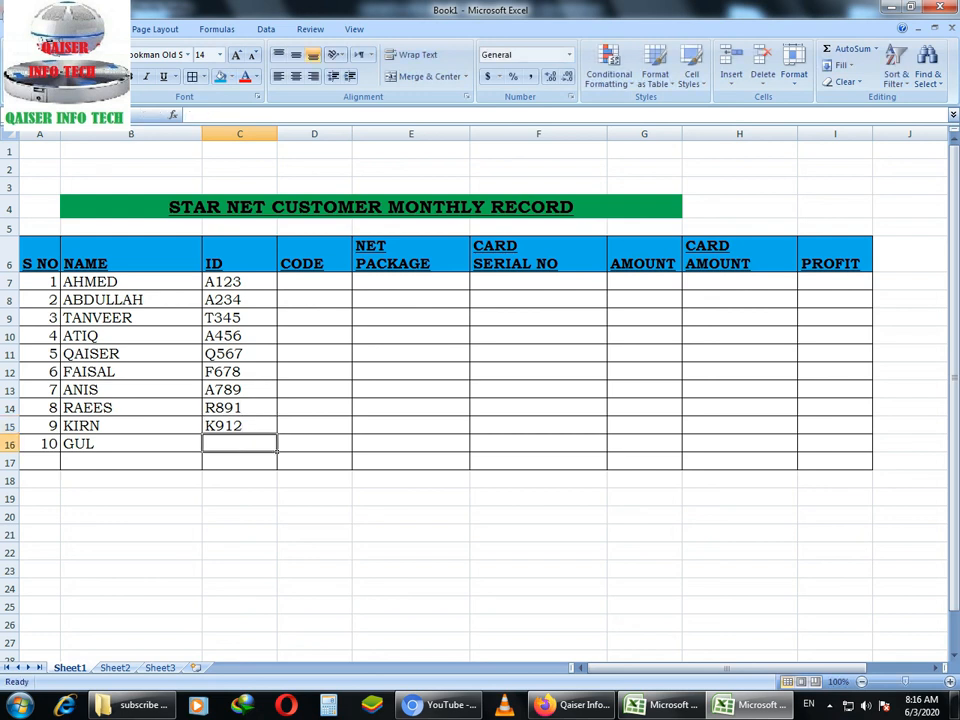
text(G1234)
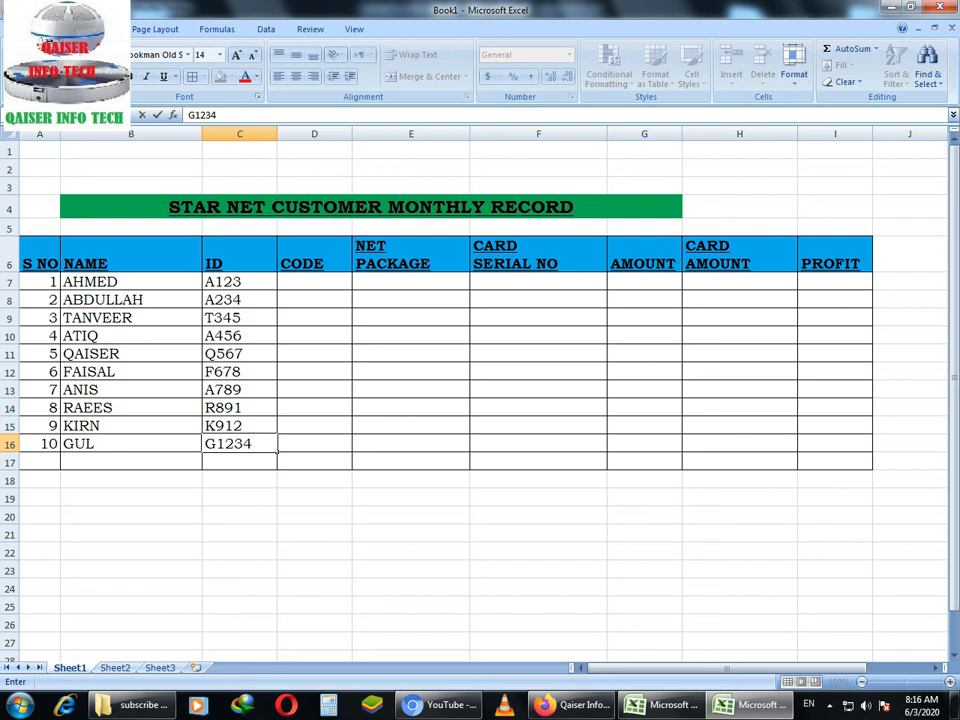
Step: Enter the first three customers' codes in cells D7 to D9 under CODE, using the digits of each customer's ID
click(314, 282)
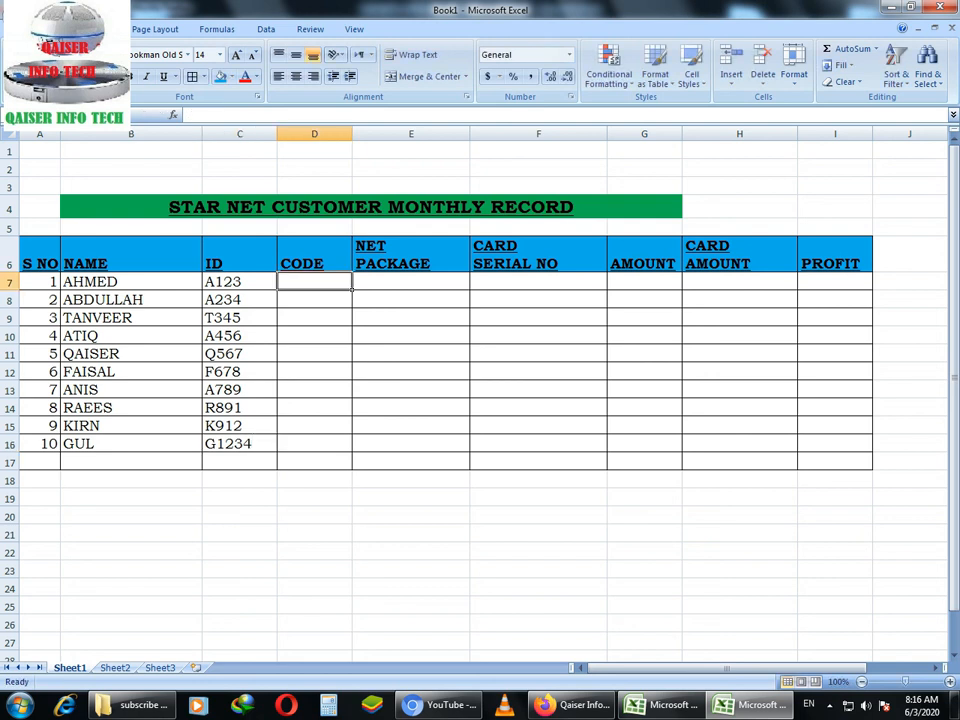
text(123)
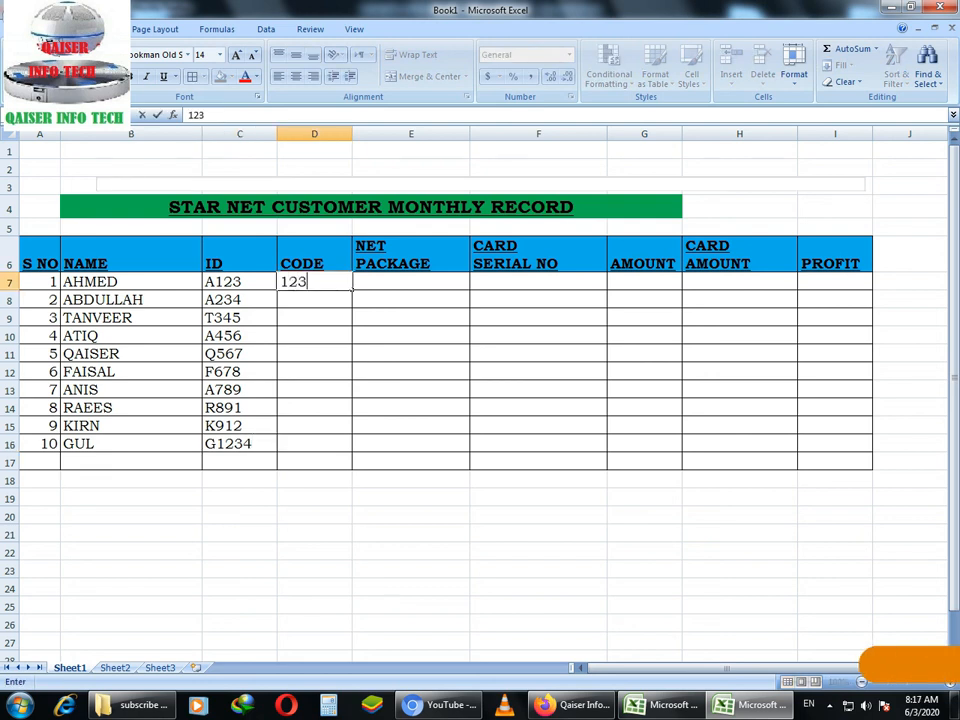
key(Return)
text(234)
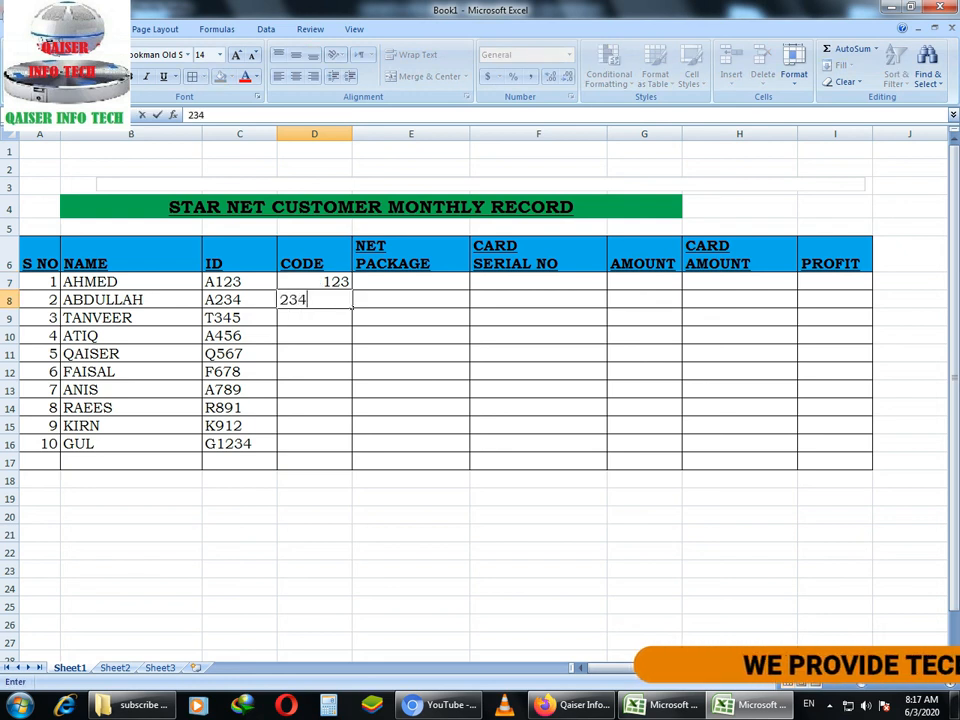
key(Return)
text(3)
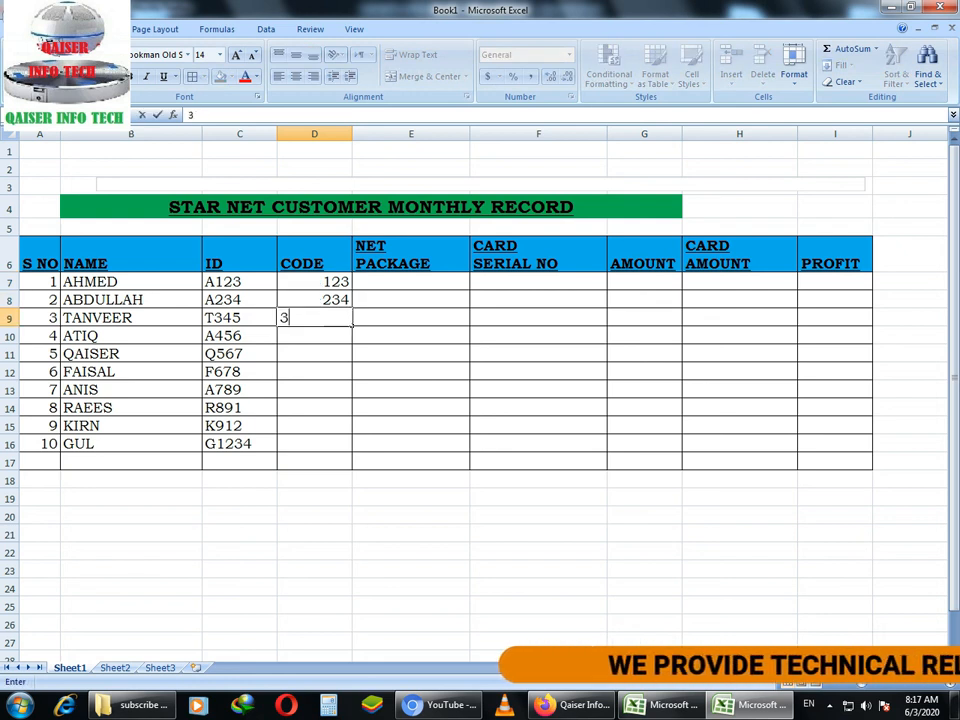
text(45)
key(Return)
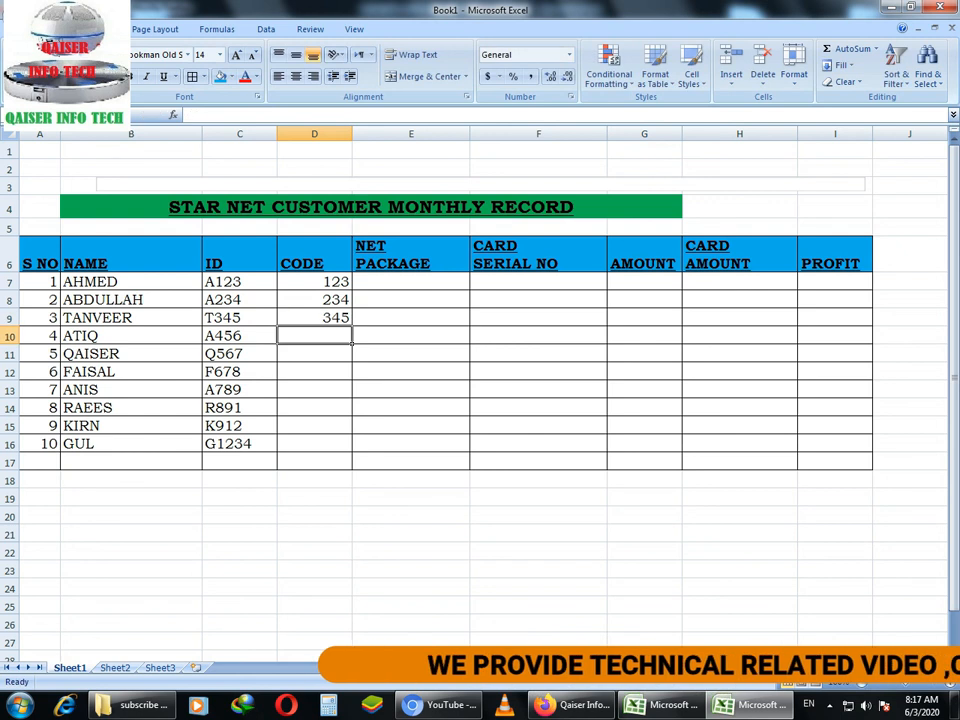
Step: Enter the customer codes for serial numbers 4 to 6 in cells D10 to D12, using the digits of each ID
text(456)
key(Return)
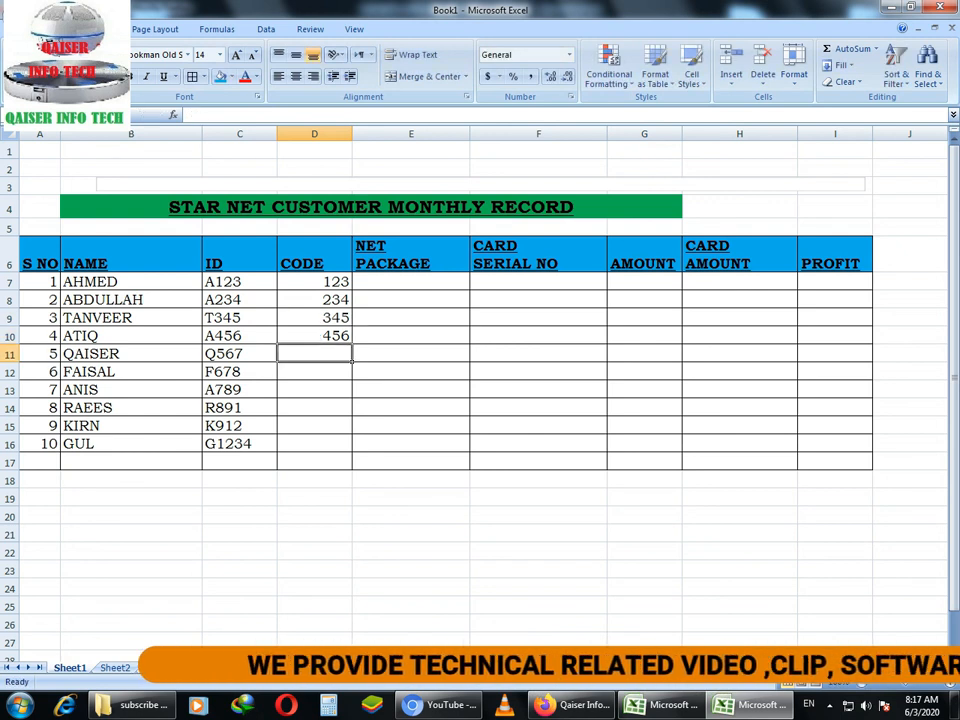
text(567)
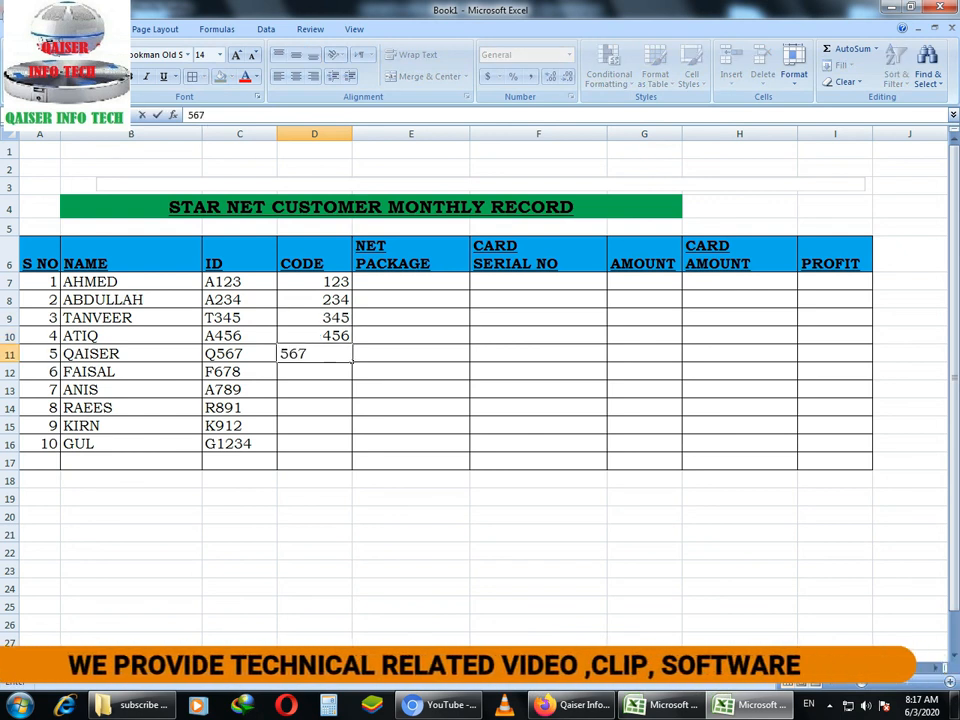
key(Return)
text(678)
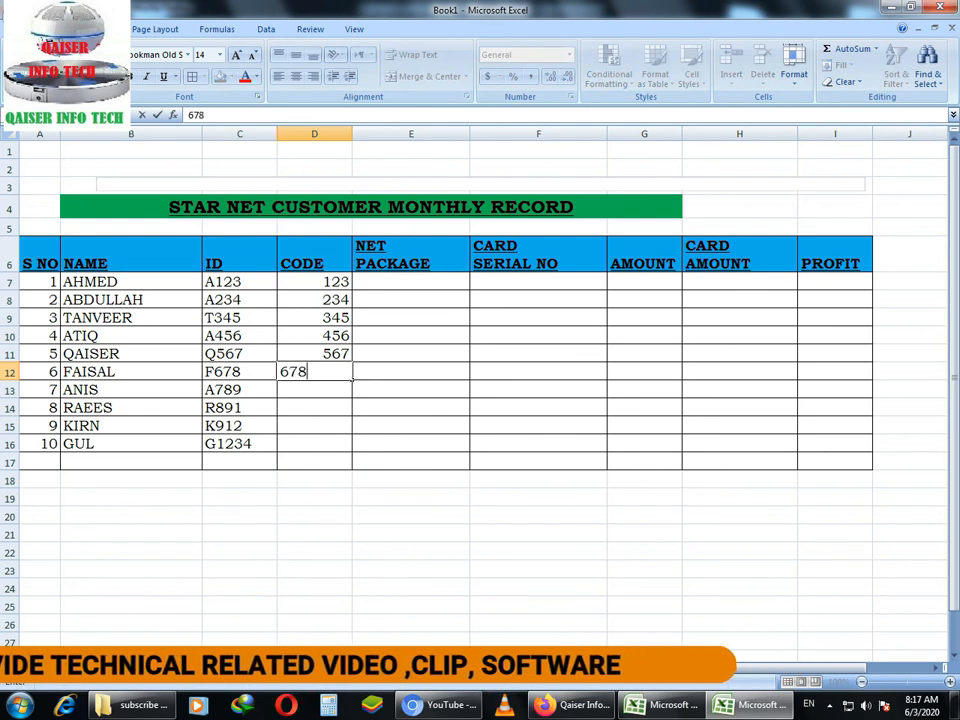
key(Return)
Step: Enter the customer codes for serial numbers 7 to 10 in cells D13 to D16, using the digits of each ID
text(789)
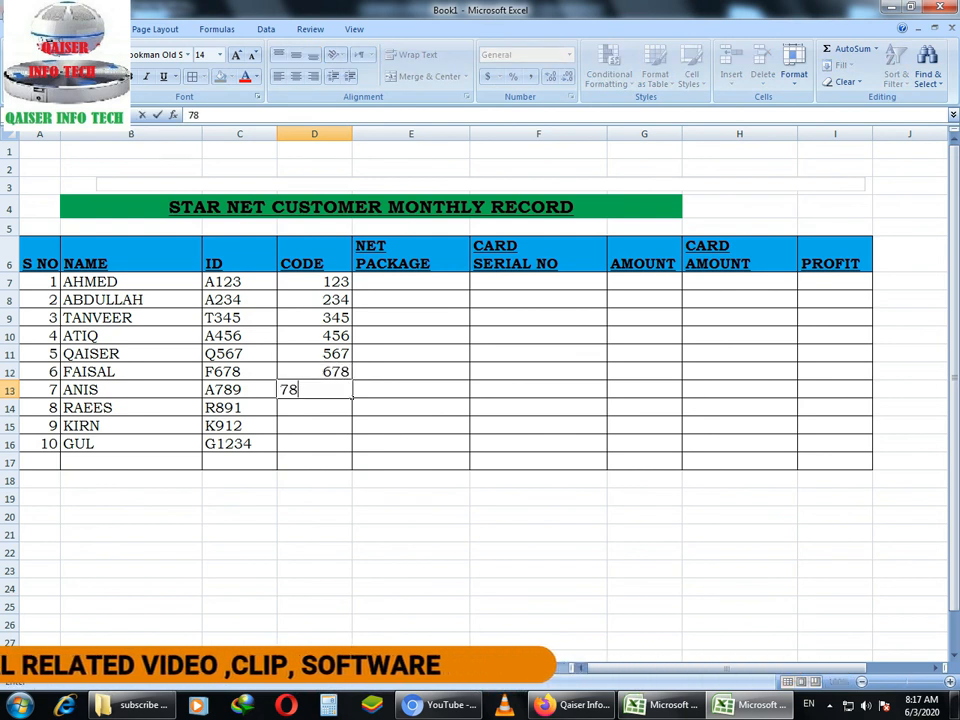
key(Return)
text(891)
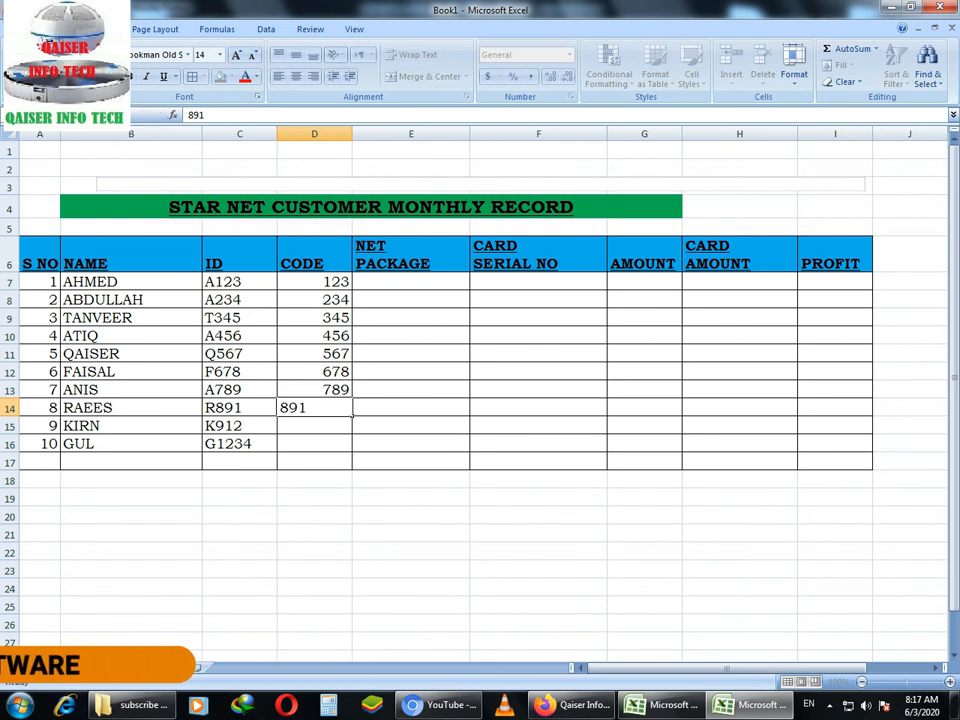
key(Return)
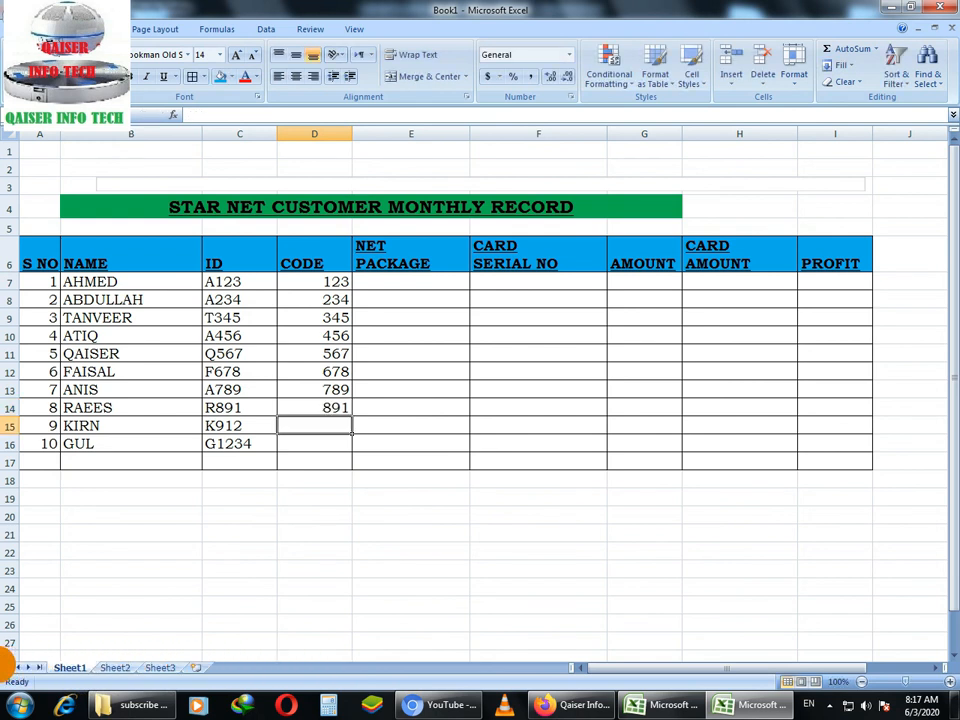
text(912)
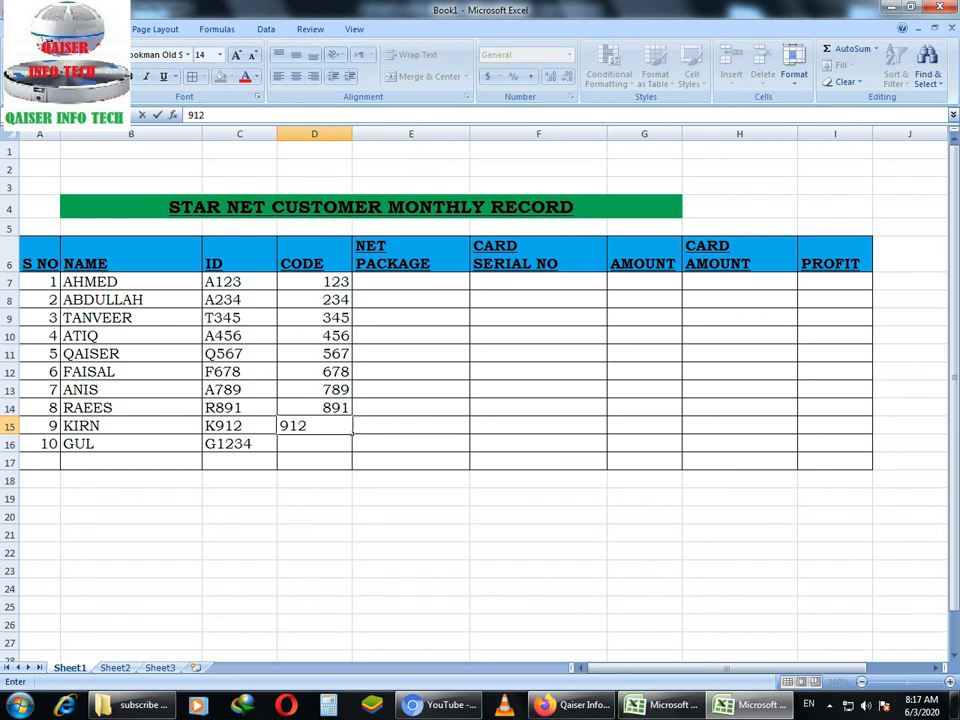
key(Return)
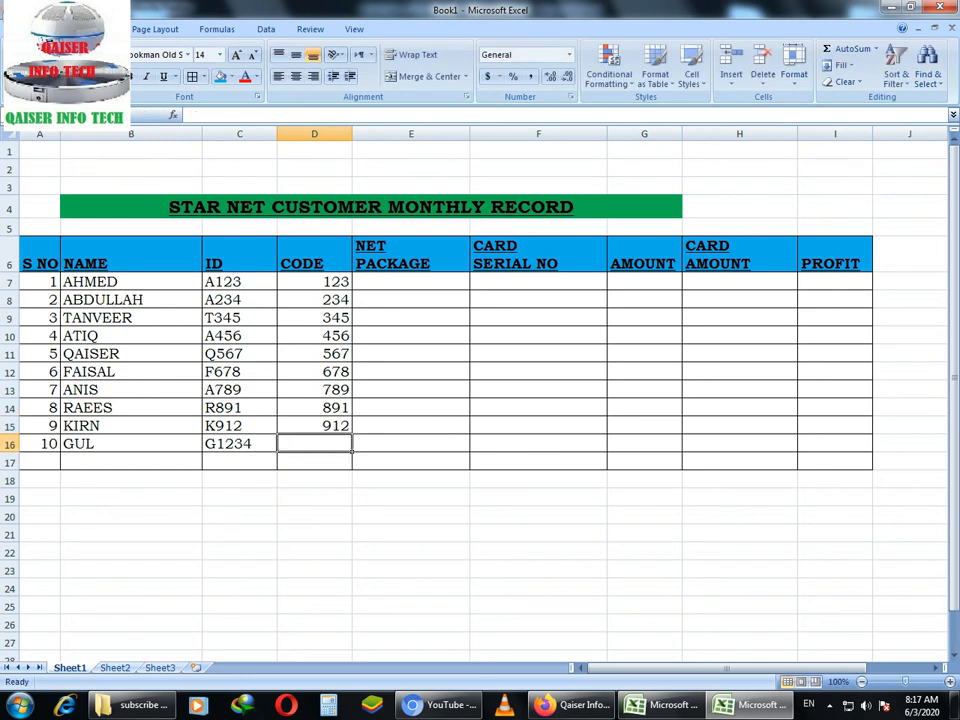
text(1234)
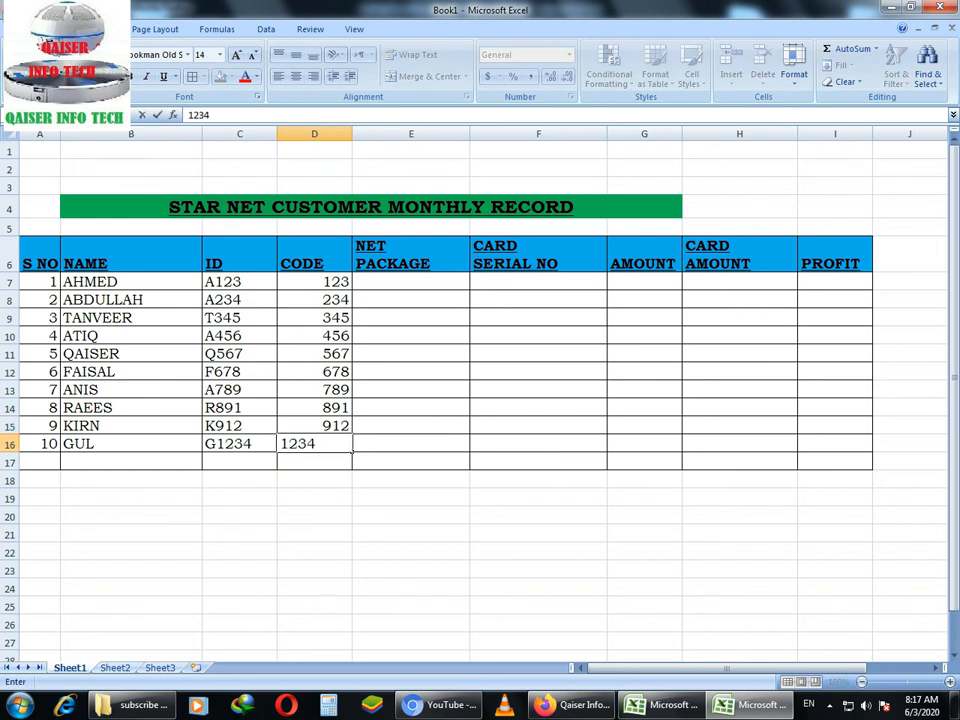
click(466, 410)
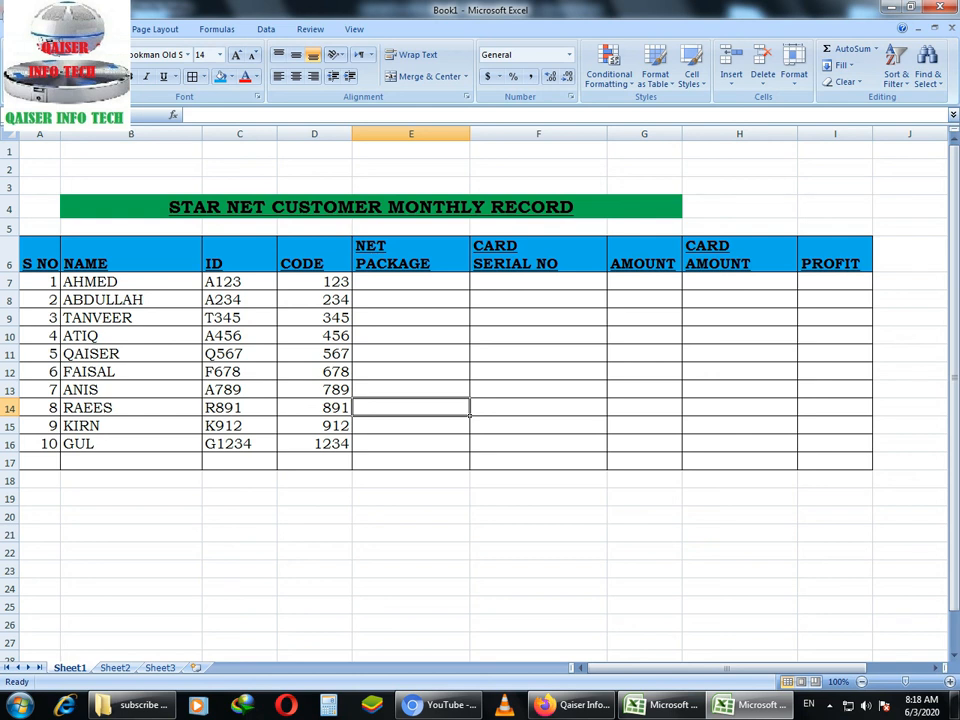
Step: Save the workbook on the Desktop as an Excel Workbook named STAR NET MONTHLY RECORD
click(370, 206)
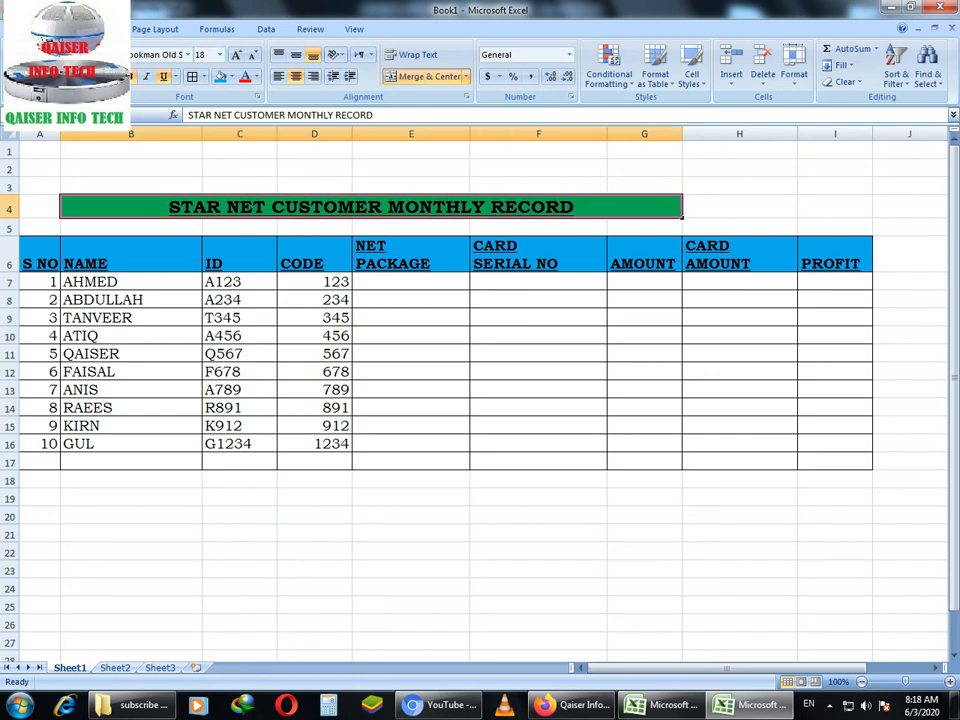
click(25, 30)
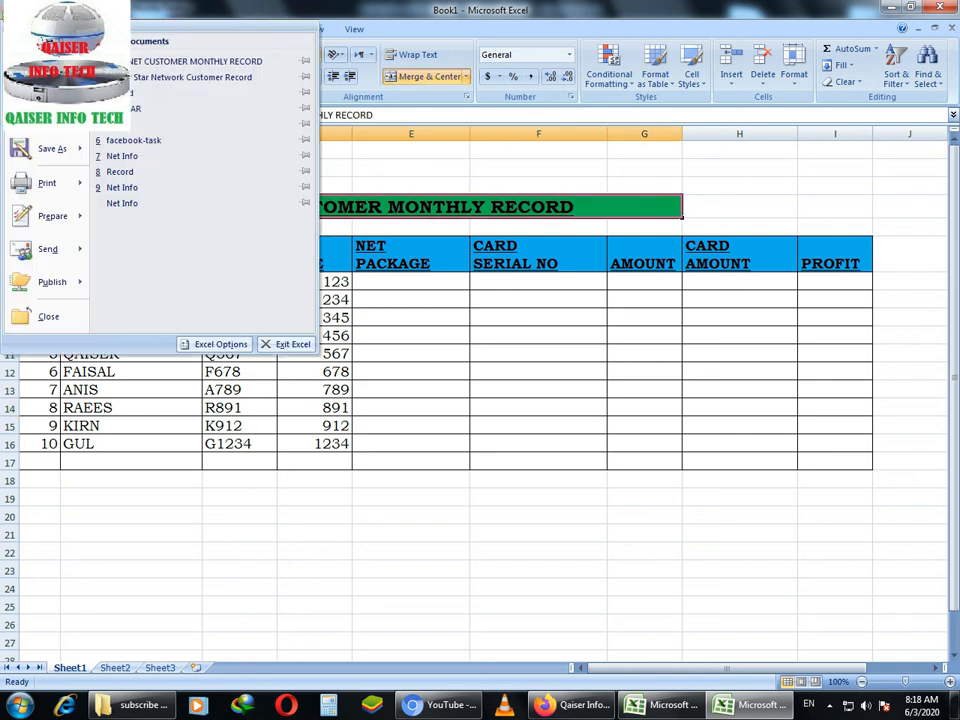
click(47, 148)
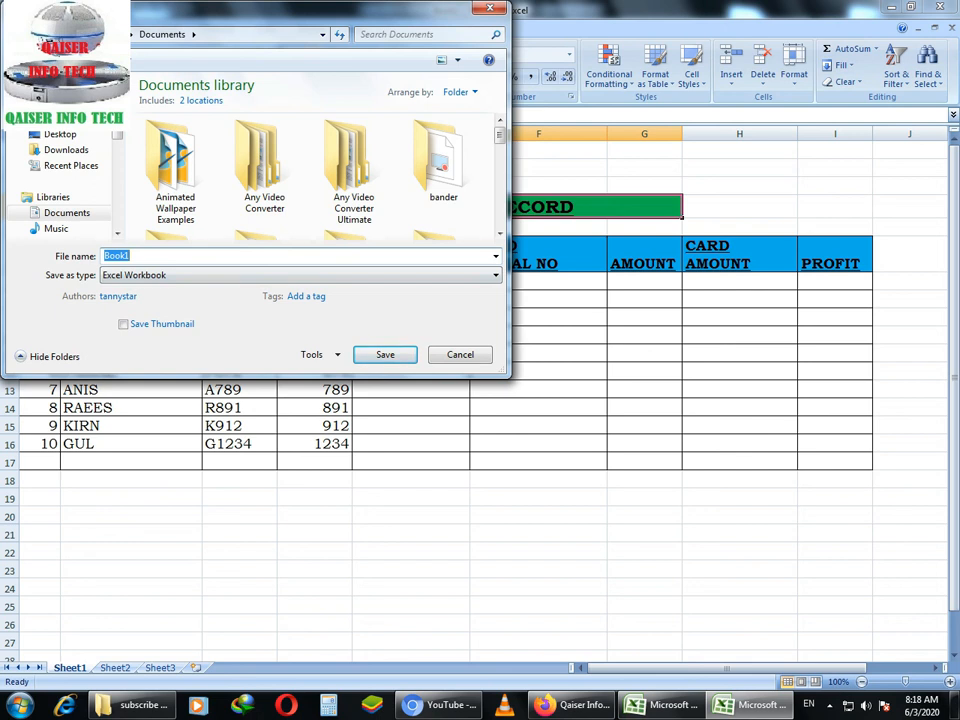
text(NET)
key(BackSpace)
key(BackSpace)
key(BackSpace)
key(BackSpace)
text(ST)
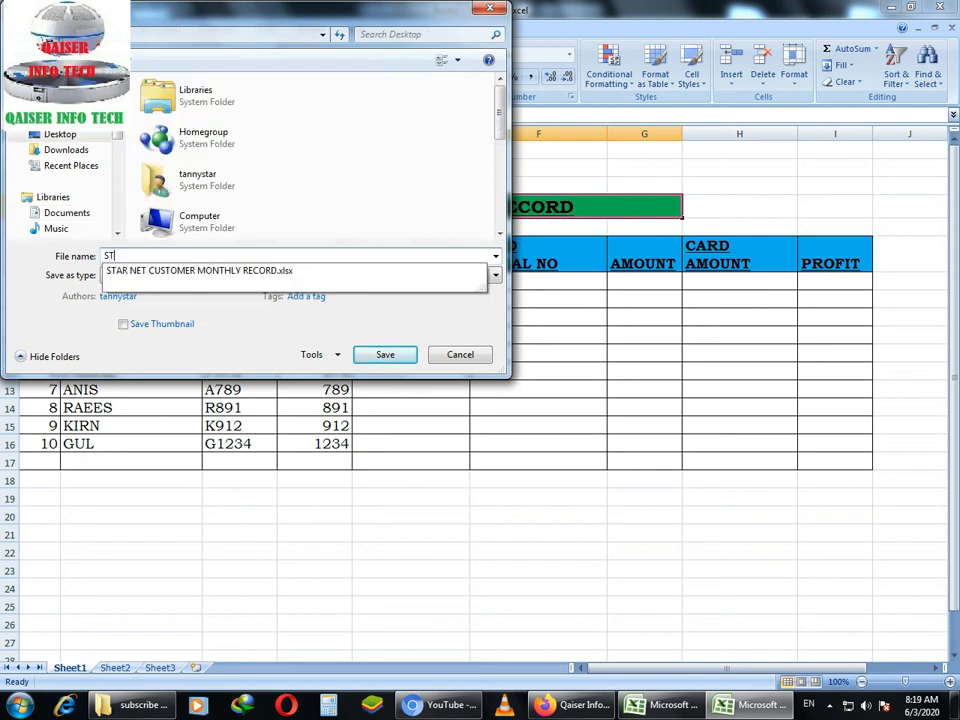
text(AR NET MON)
text(Y)
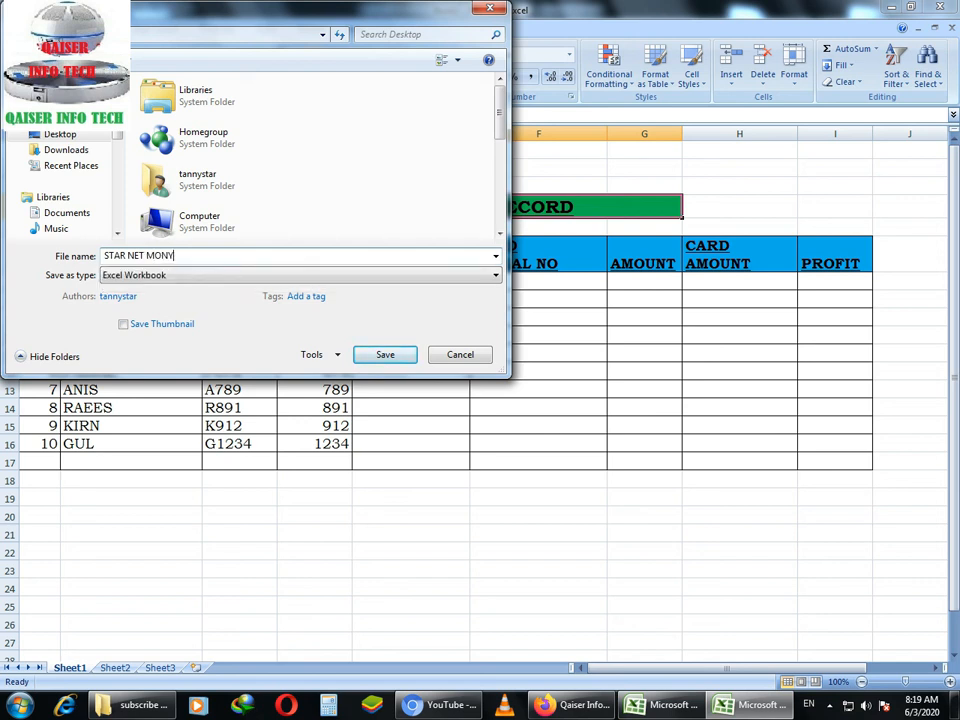
key(BackSpace)
text(THLY RECORD)
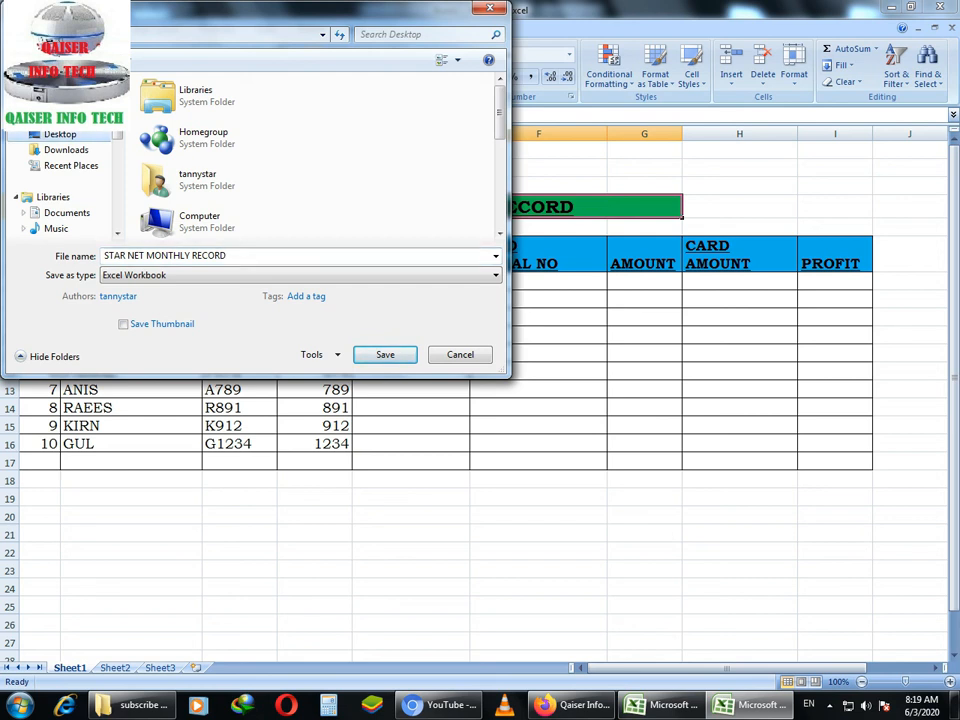
key(Return)
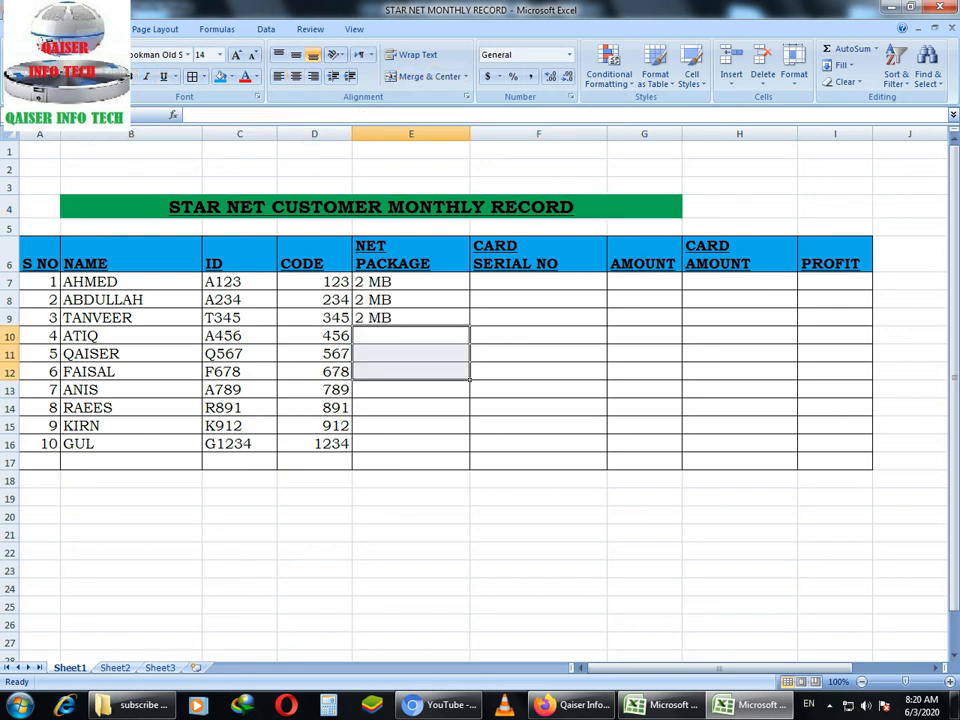
Step: Enter the net package 4 MB for serial numbers 4 to 6 in cells E10 to E12
click(411, 336)
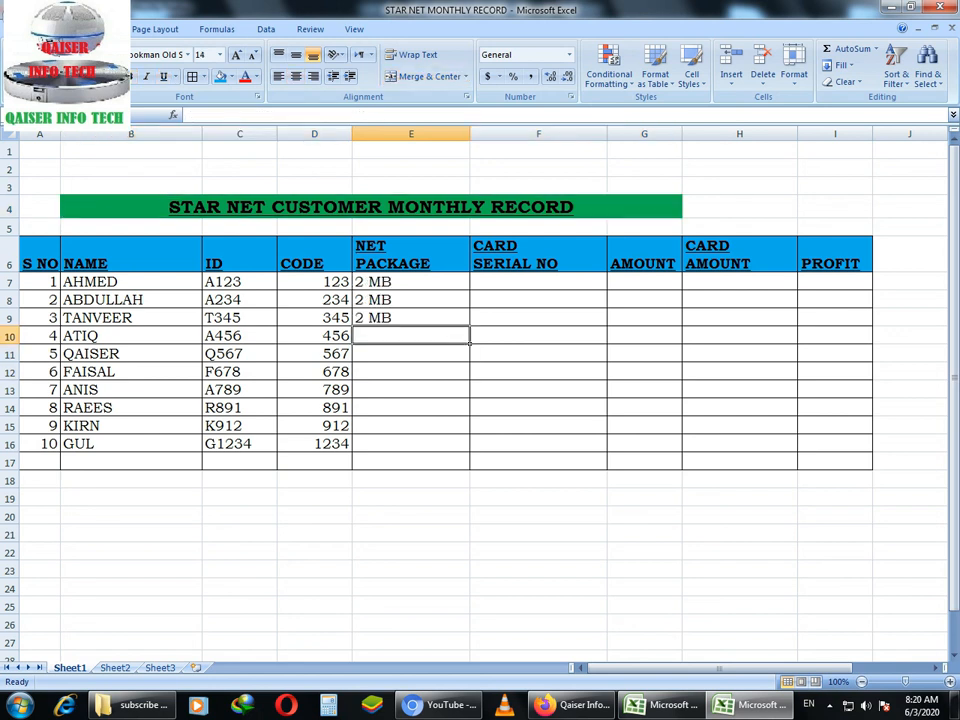
text(4)
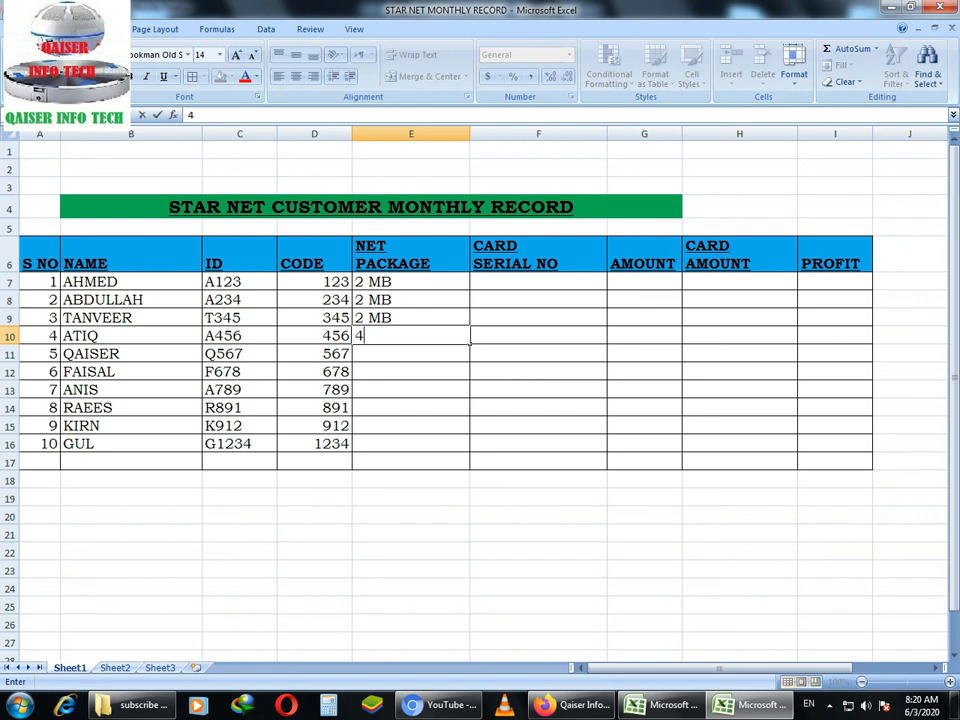
text( MB)
key(Return)
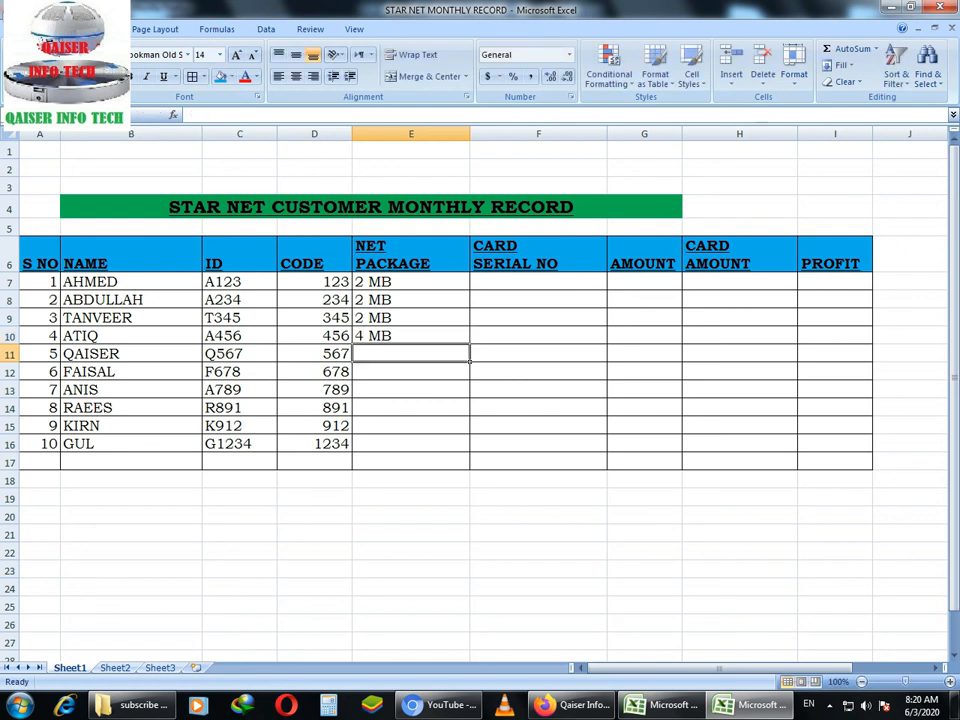
text(4 MB)
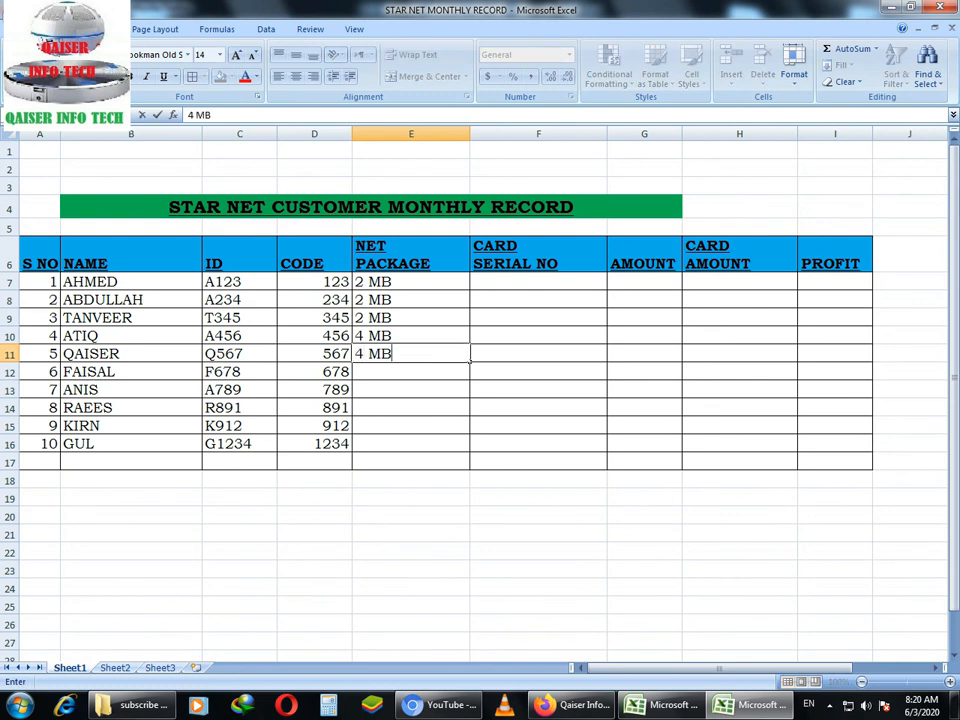
key(Return)
text(4 MB)
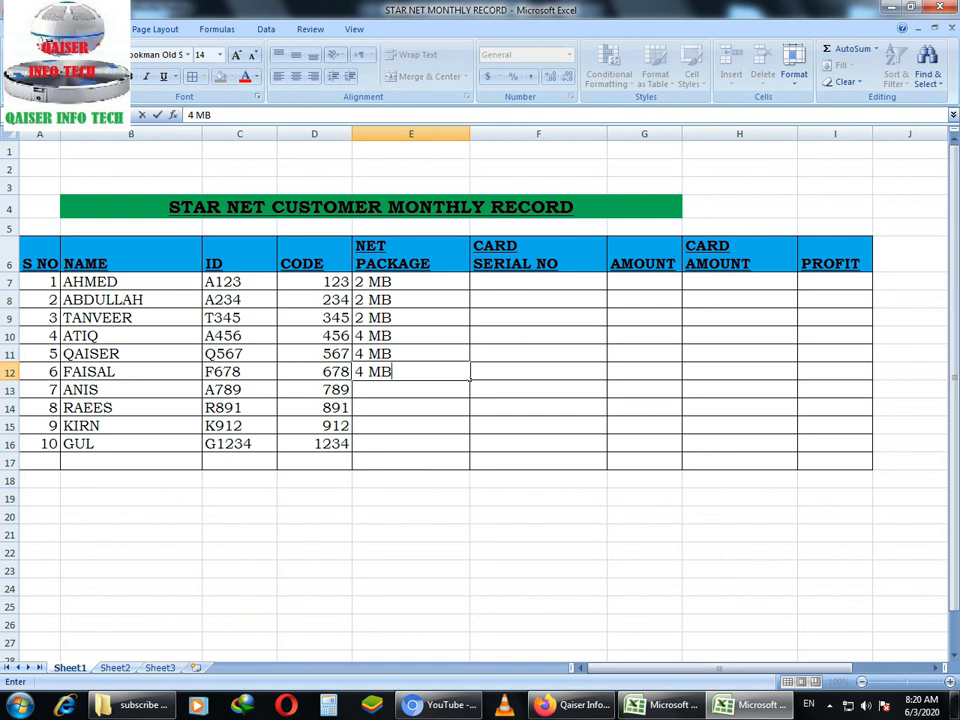
key(Return)
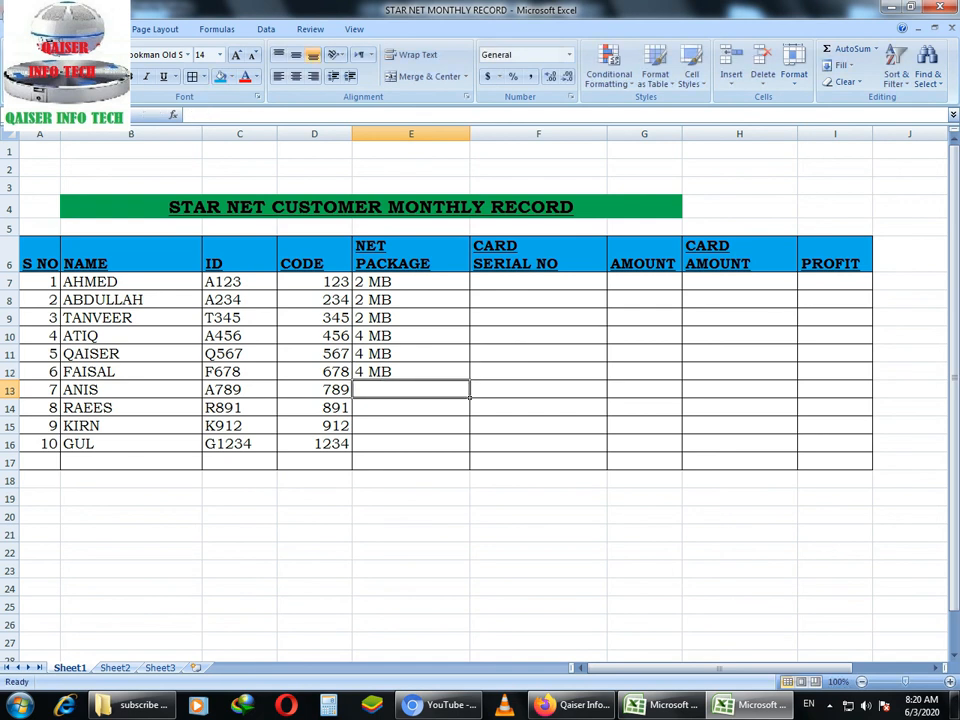
Step: Enter the net package 10 MB for serial numbers 7 to 10 in cells E13 to E16
text(10 )
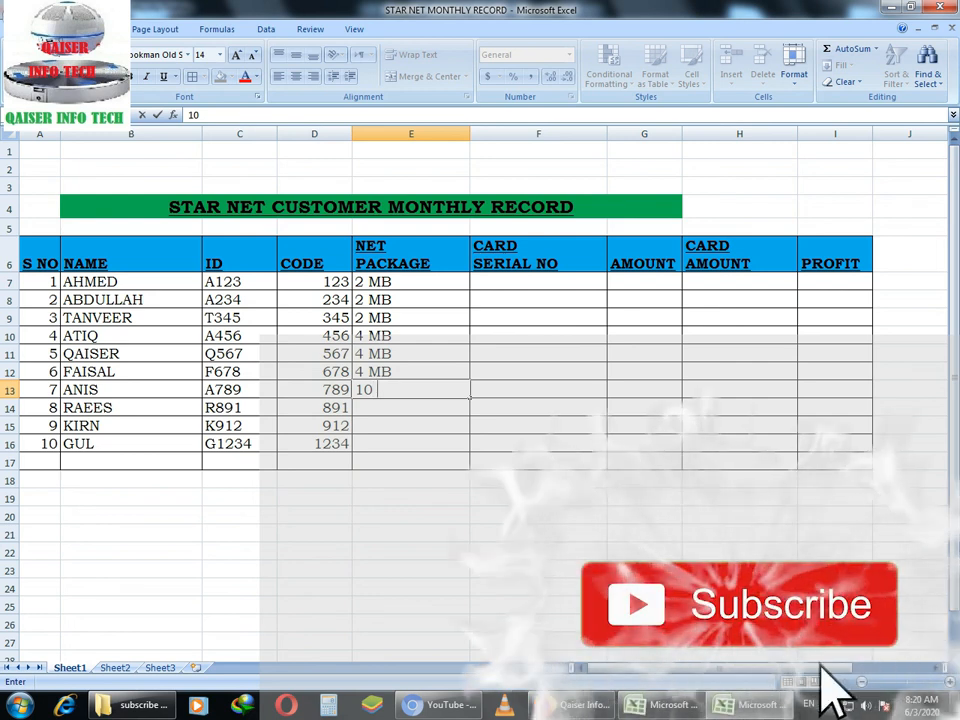
text(MB)
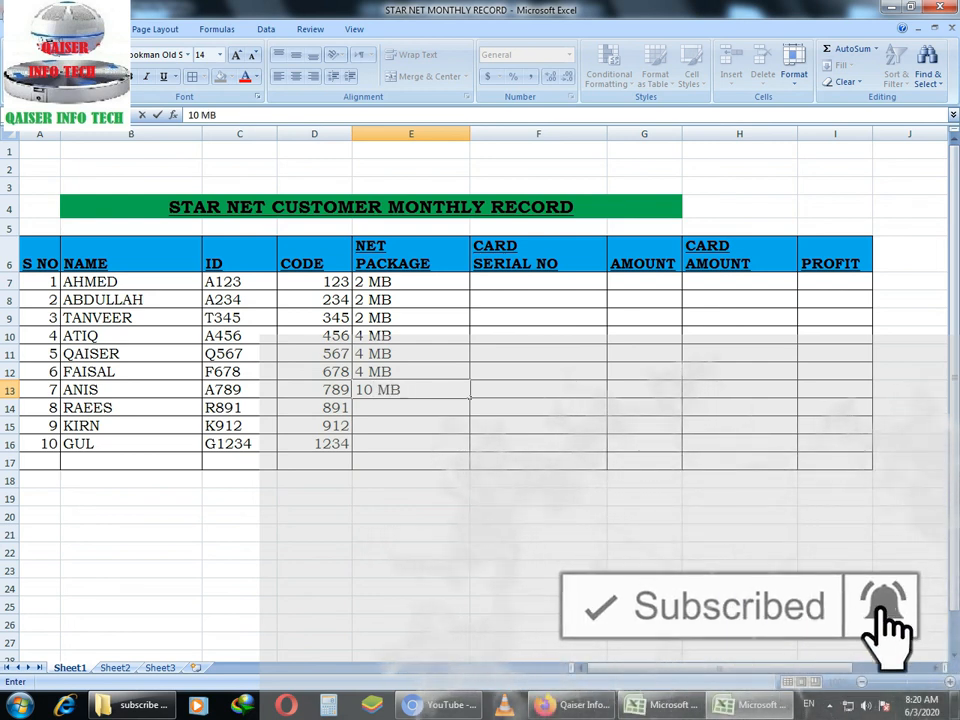
key(Return)
text(10 MB)
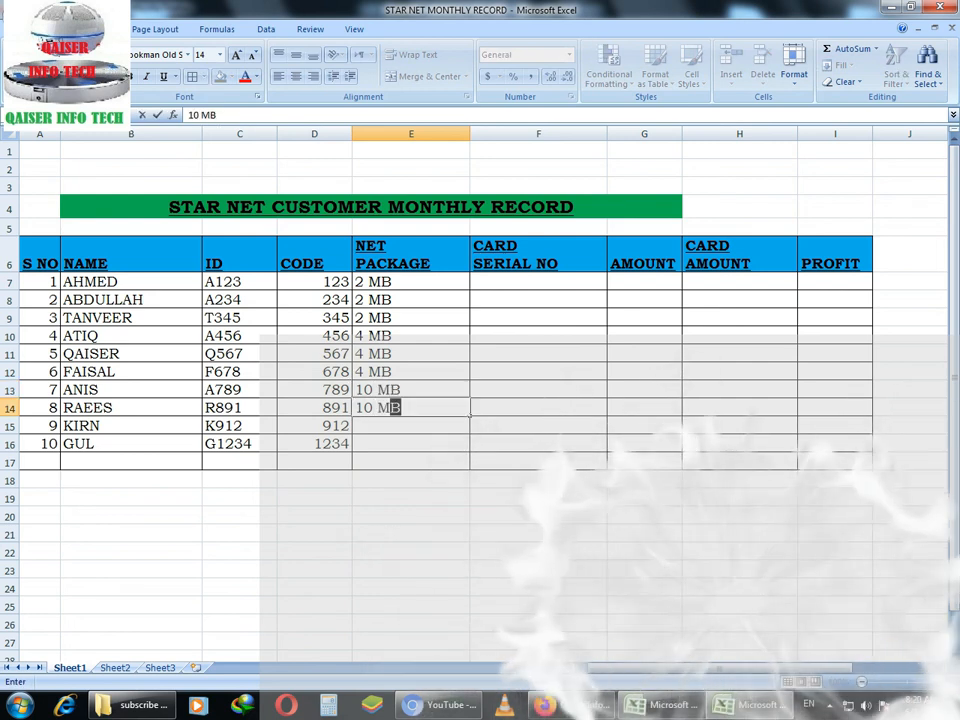
key(Return)
text(10 M)
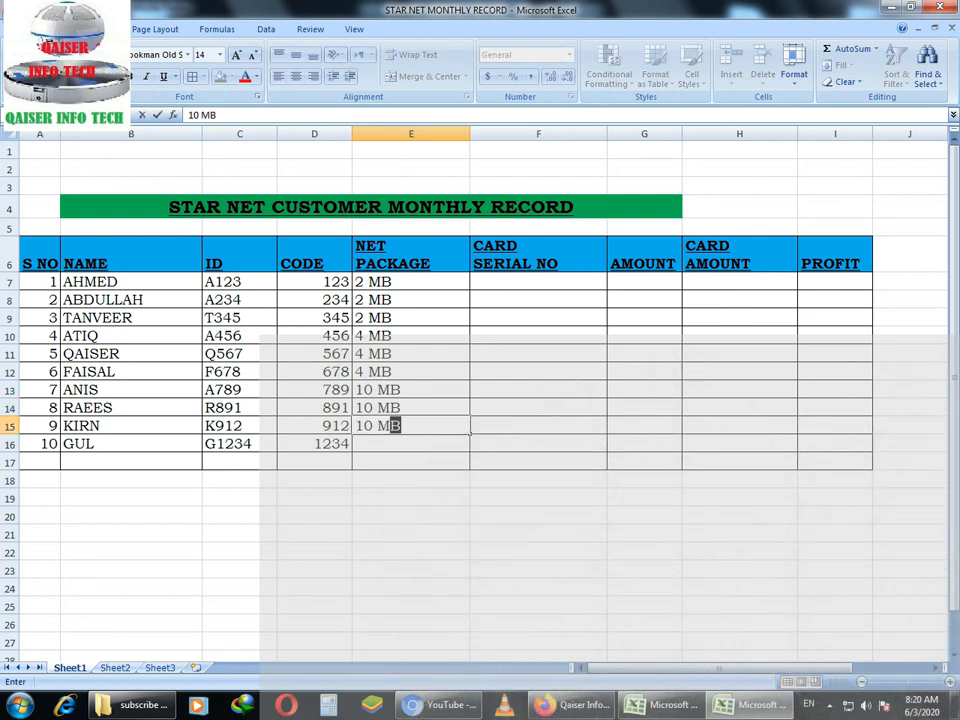
text(B)
key(Return)
text(10 MB)
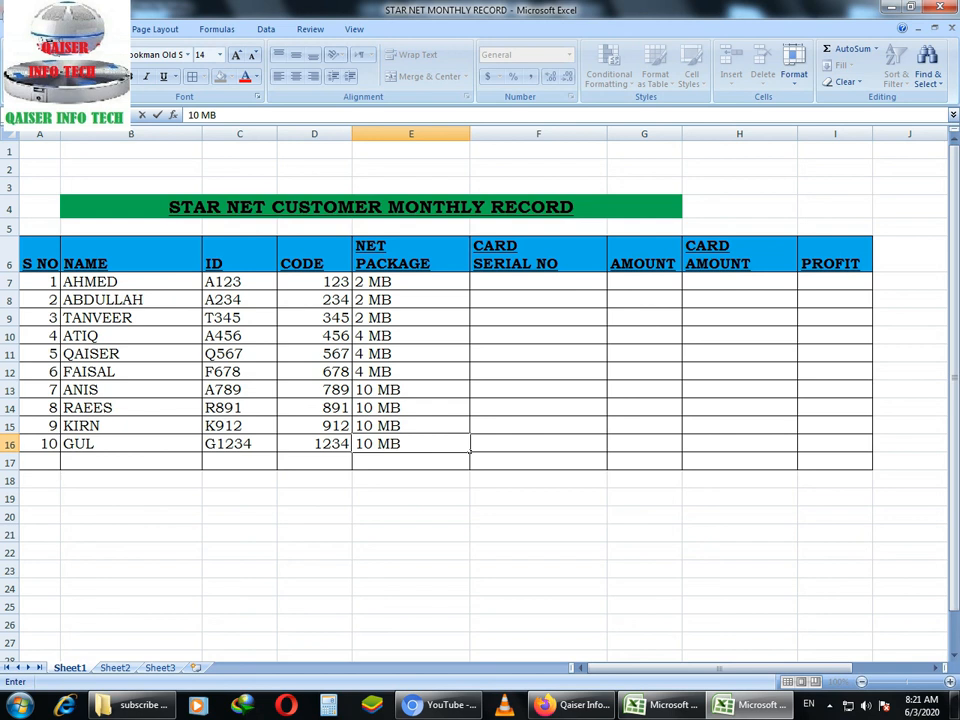
Step: Enter consecutive six-digit card serial numbers for the first three customers in cells F7 to F9 under CARD SERIAL NO
click(538, 282)
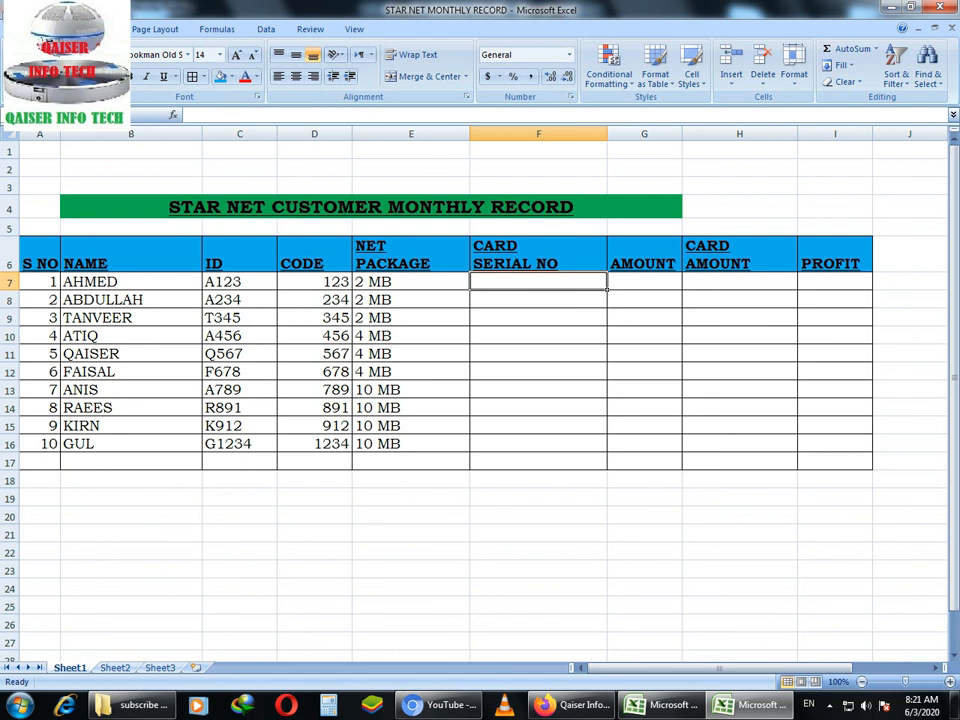
text(454590)
key(Return)
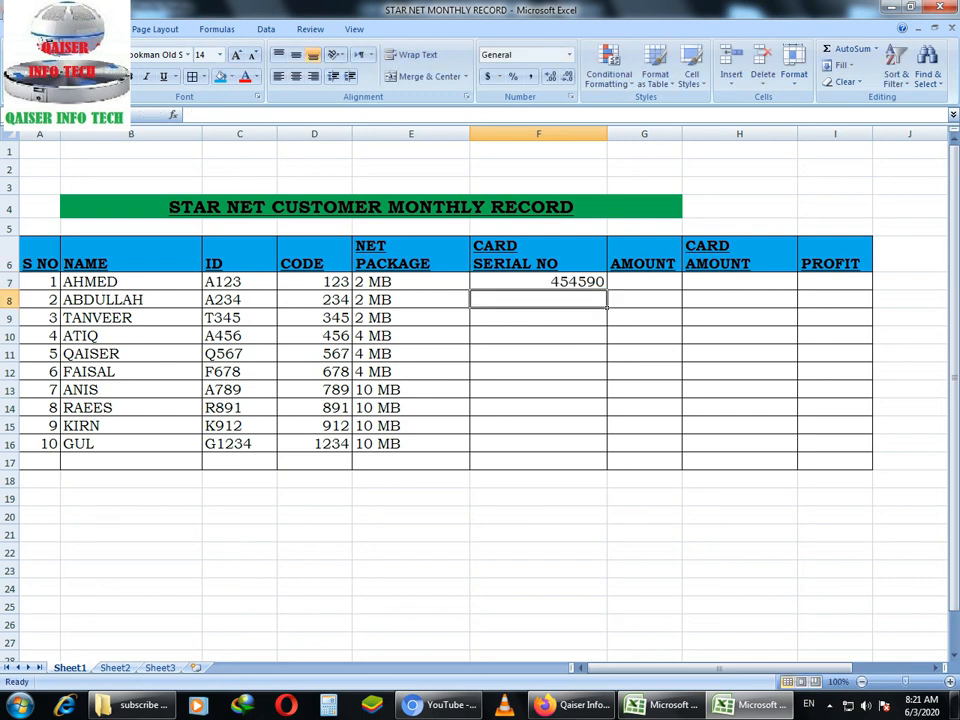
text(45)
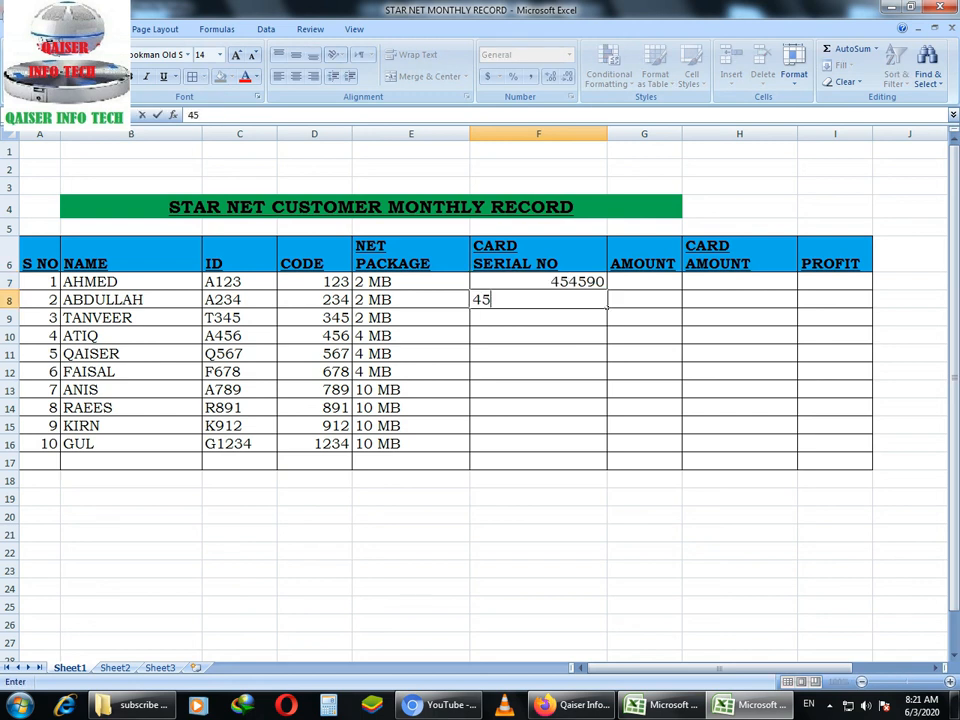
text(4591)
key(Return)
text(454)
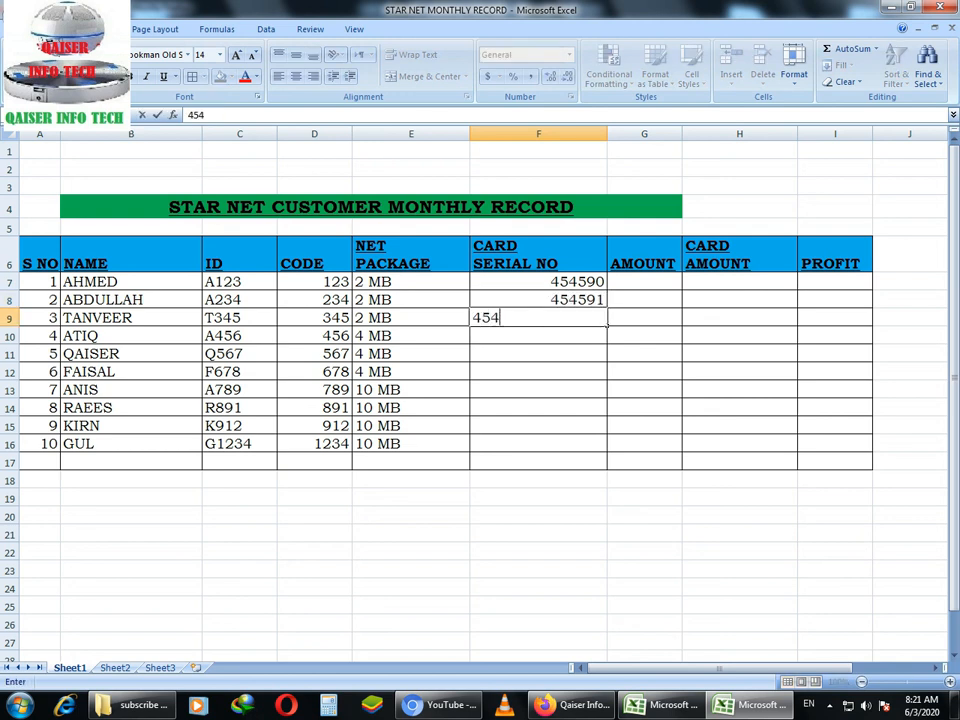
text(592)
key(Return)
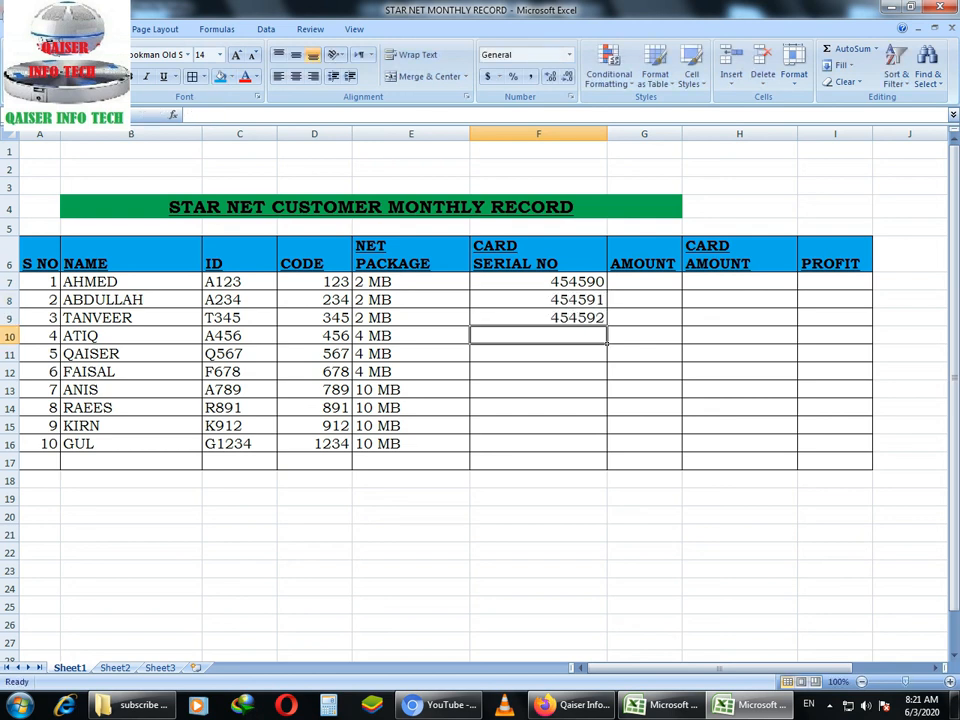
Step: Continue the consecutive card serial numbers for serial numbers 4 to 6 in cells F10 to F12
text(4545)
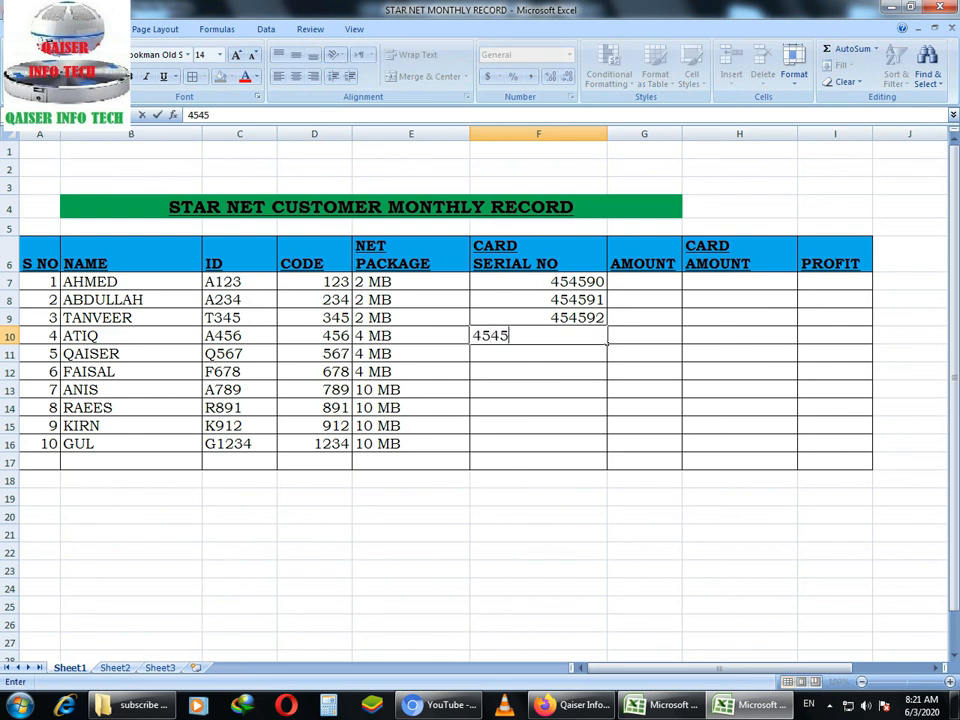
text(93)
key(Return)
text(4)
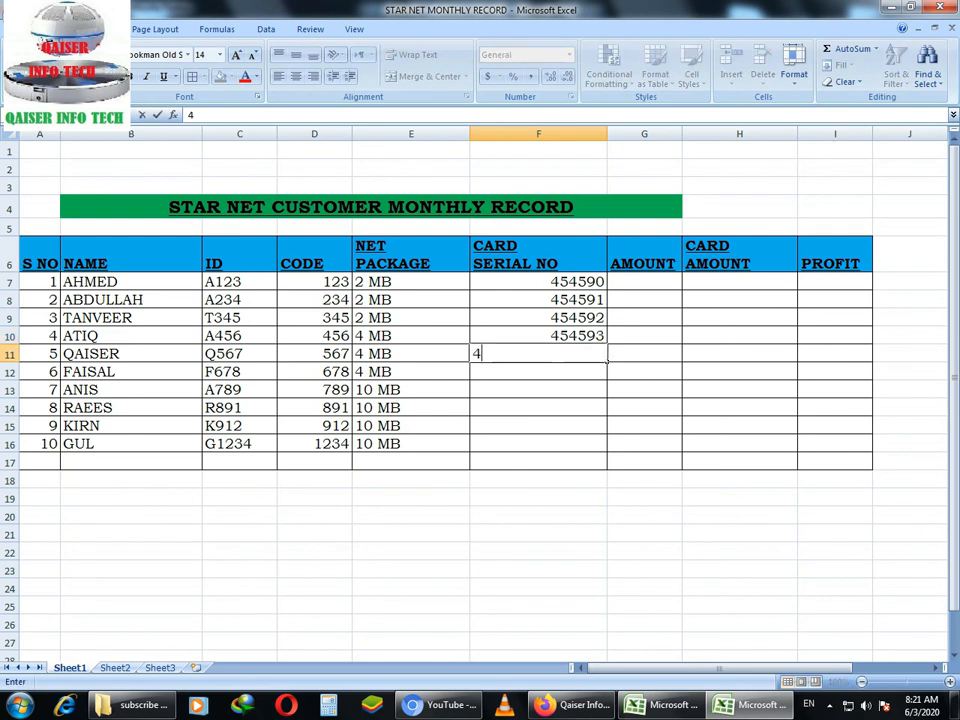
text(54594)
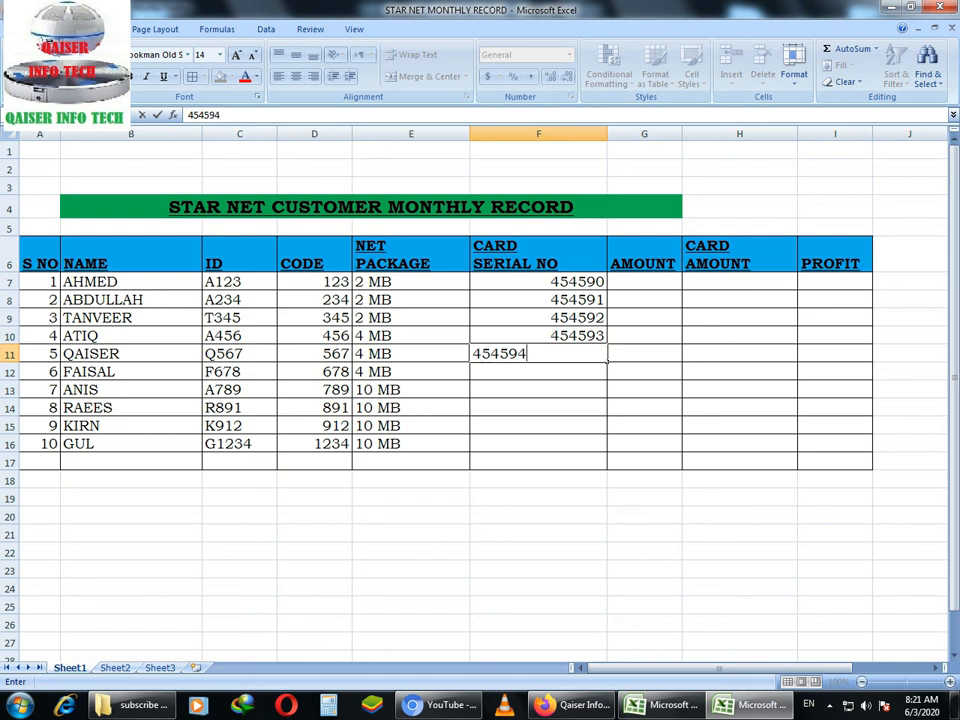
key(Return)
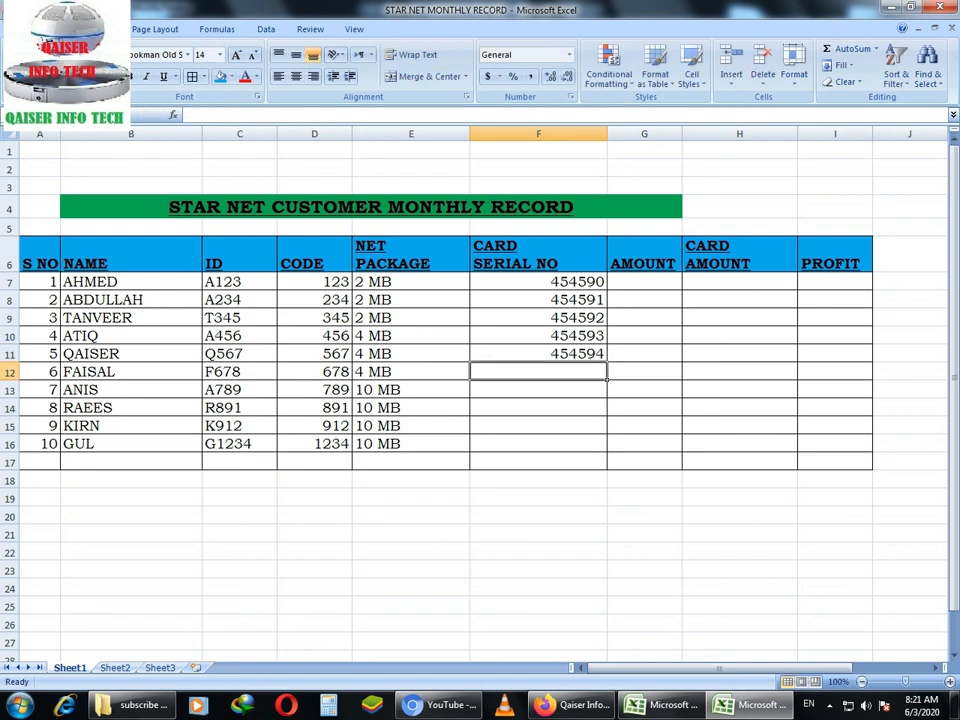
text(454595)
key(Return)
Step: Continue the consecutive card serial numbers for serial numbers 7 to 10 in cells F13 to F16
text(4545)
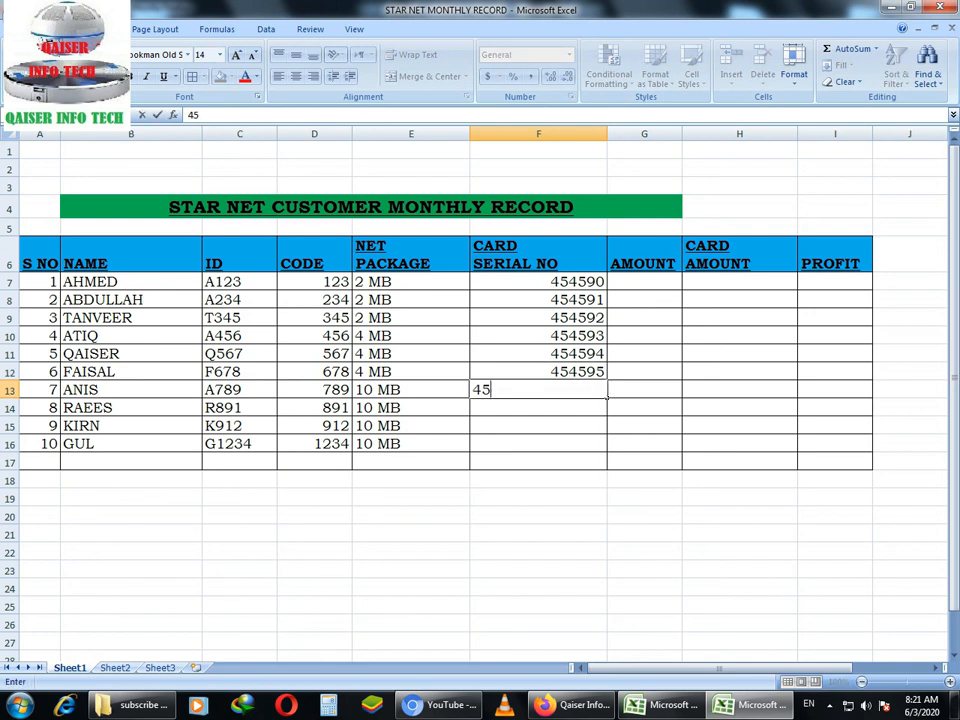
text(96)
key(Return)
text(45)
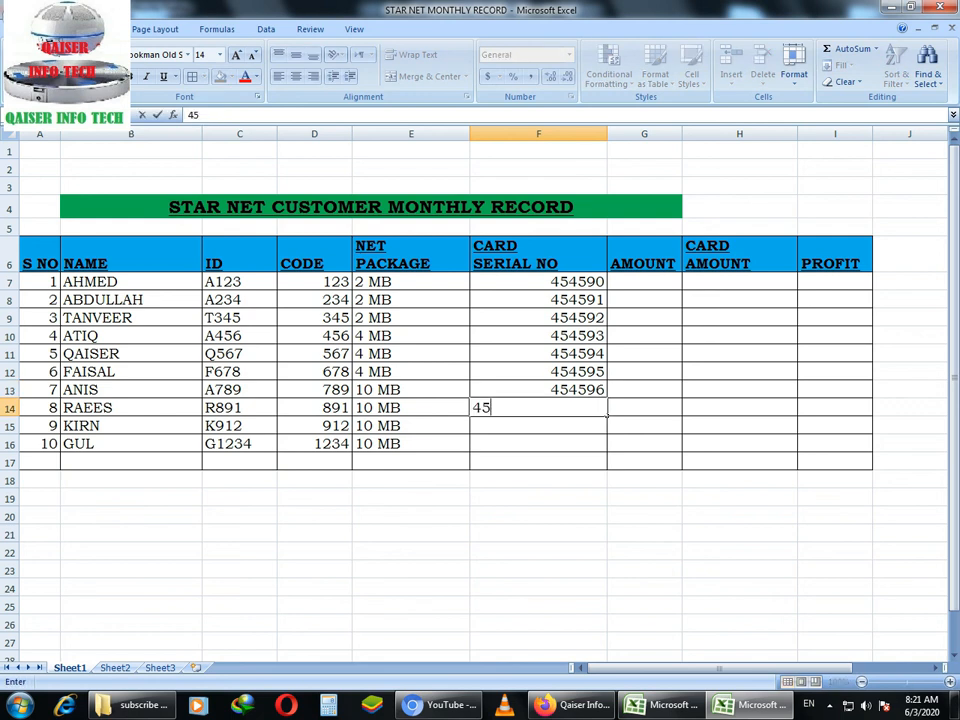
text(4597)
key(Return)
text(45)
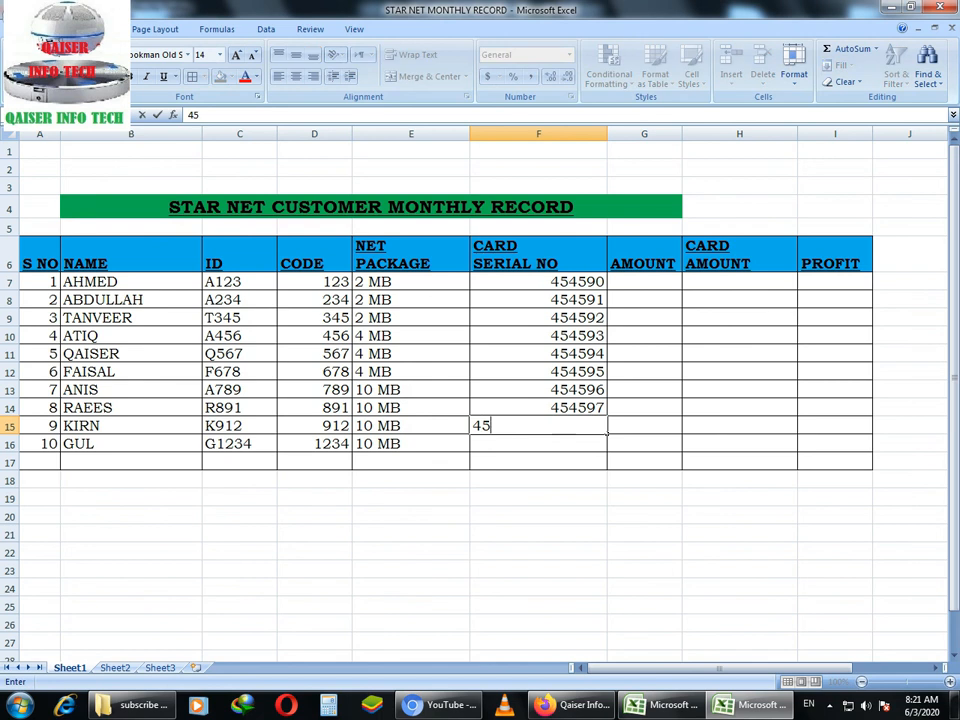
text(4598)
key(Return)
text(4545)
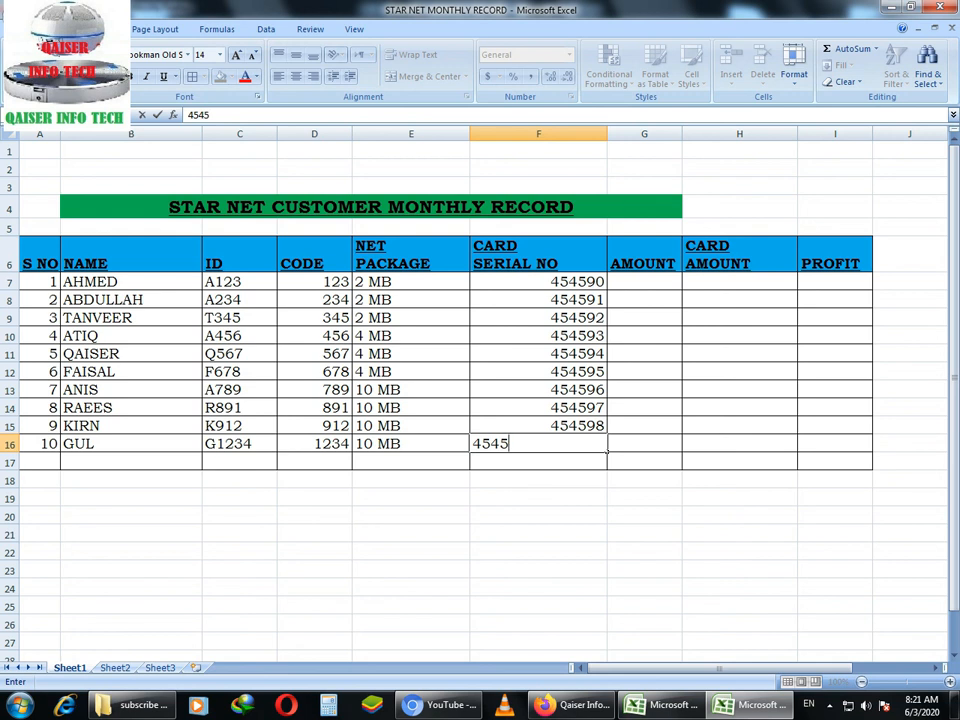
text(99)
click(538, 372)
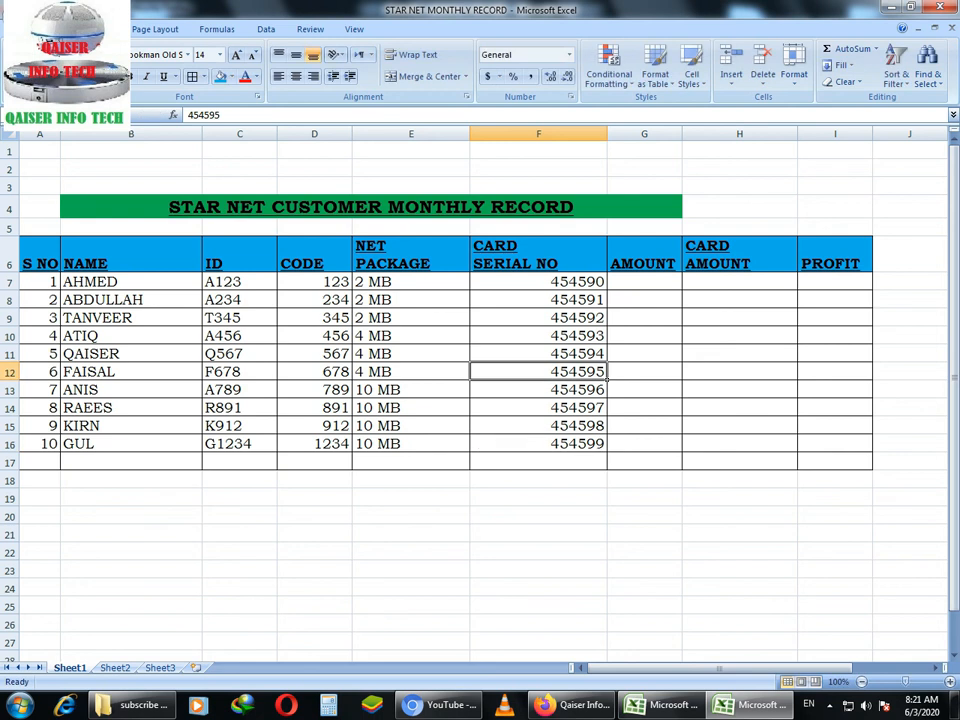
Step: Enter the amount 700 for the first customer in cell G7 under AMOUNT
click(644, 282)
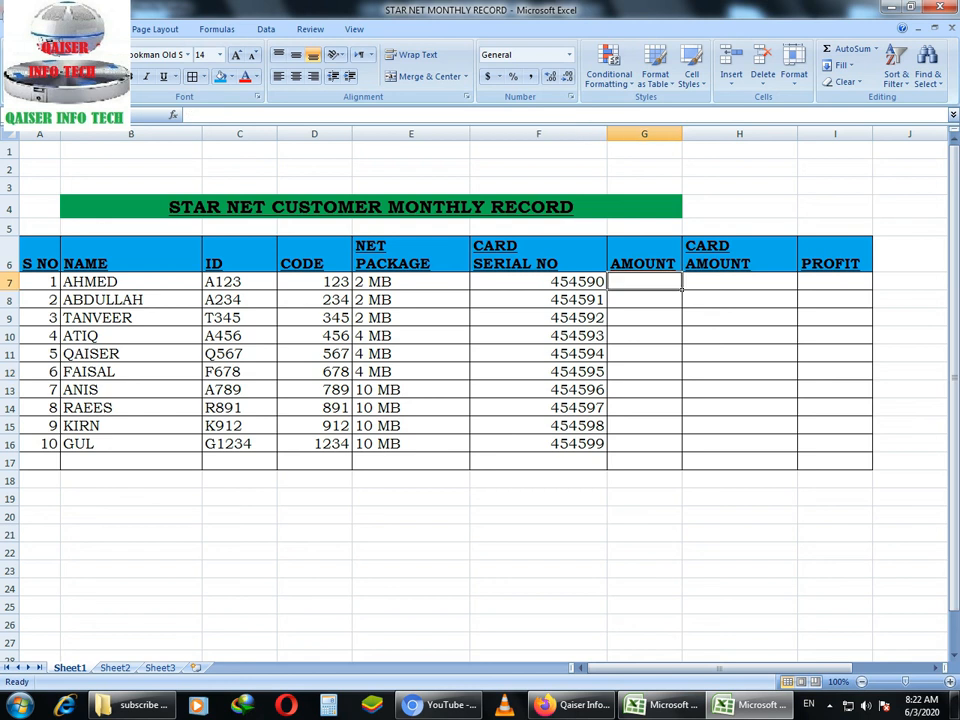
text(700)
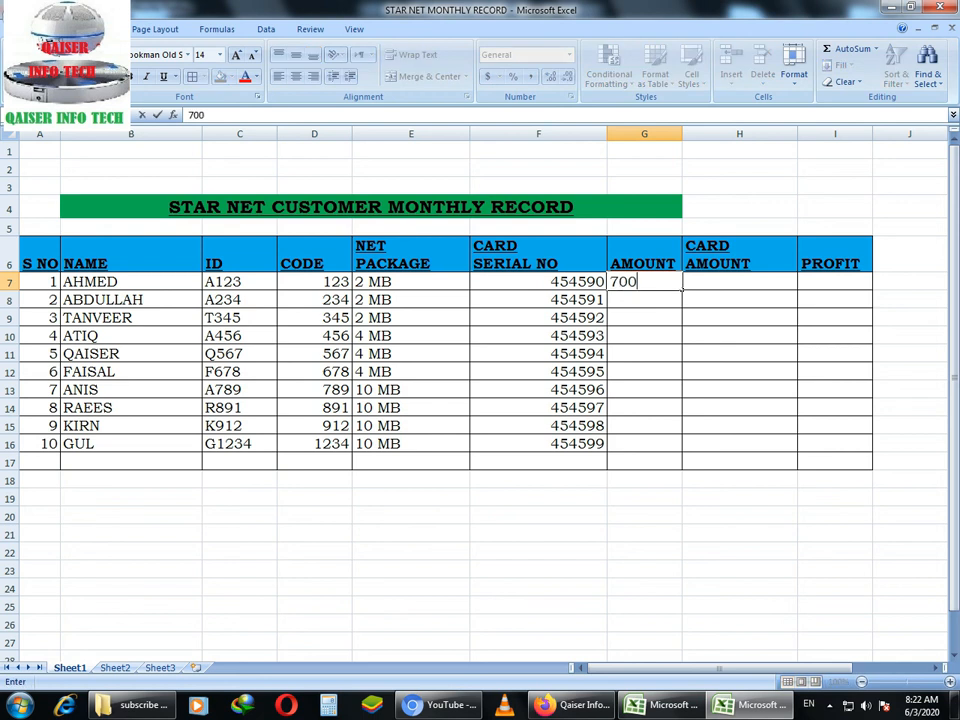
key(Return)
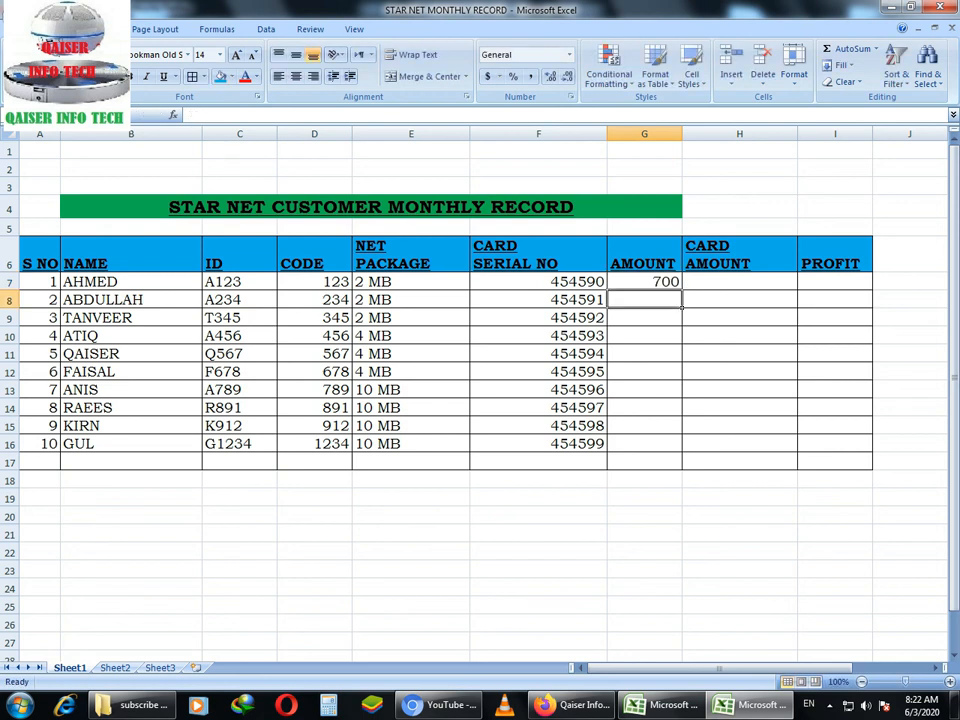
Step: Enter the amount 700 for the second and third customers in cells G8 and G9
text(700)
key(Return)
text(700)
key(Return)
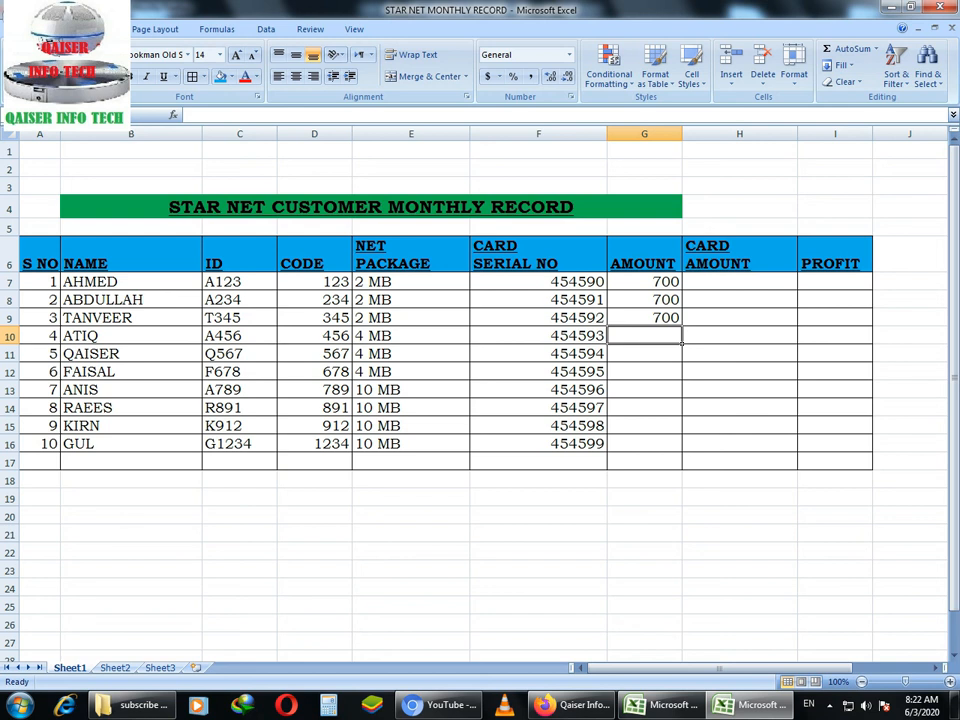
Step: Enter the amount 850 for the three 4 MB customers in cells G10 to G12
text(850)
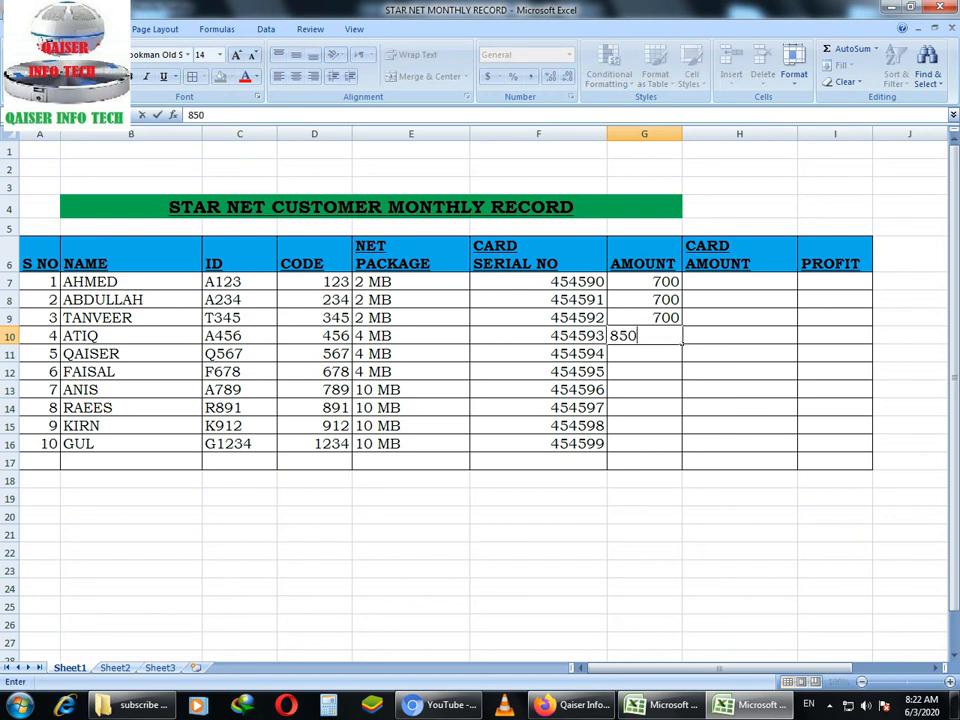
key(Return)
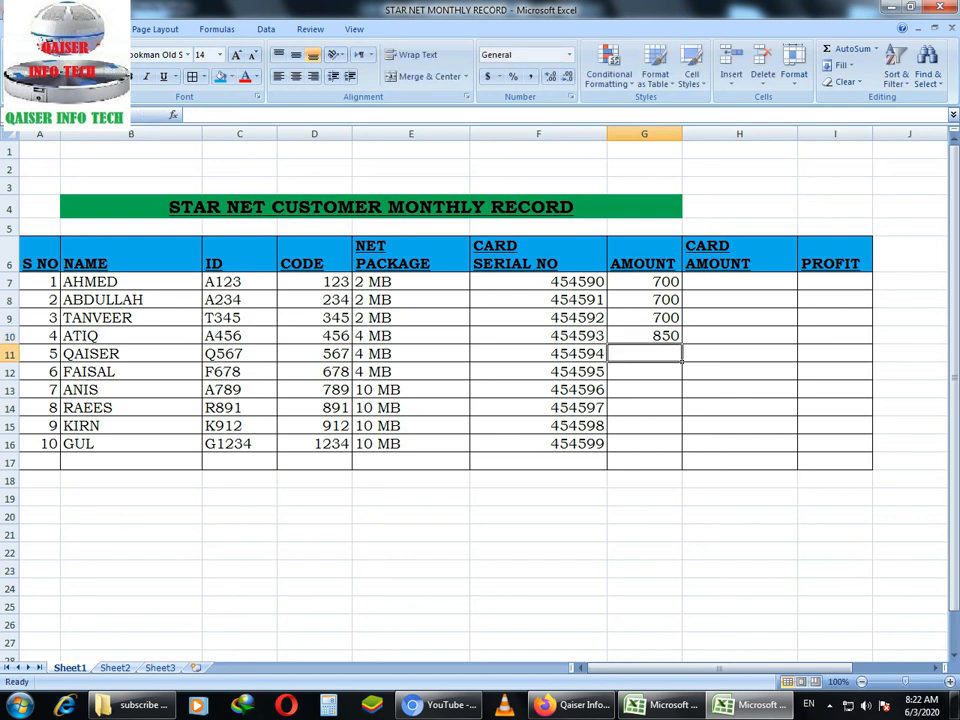
text(850)
key(Return)
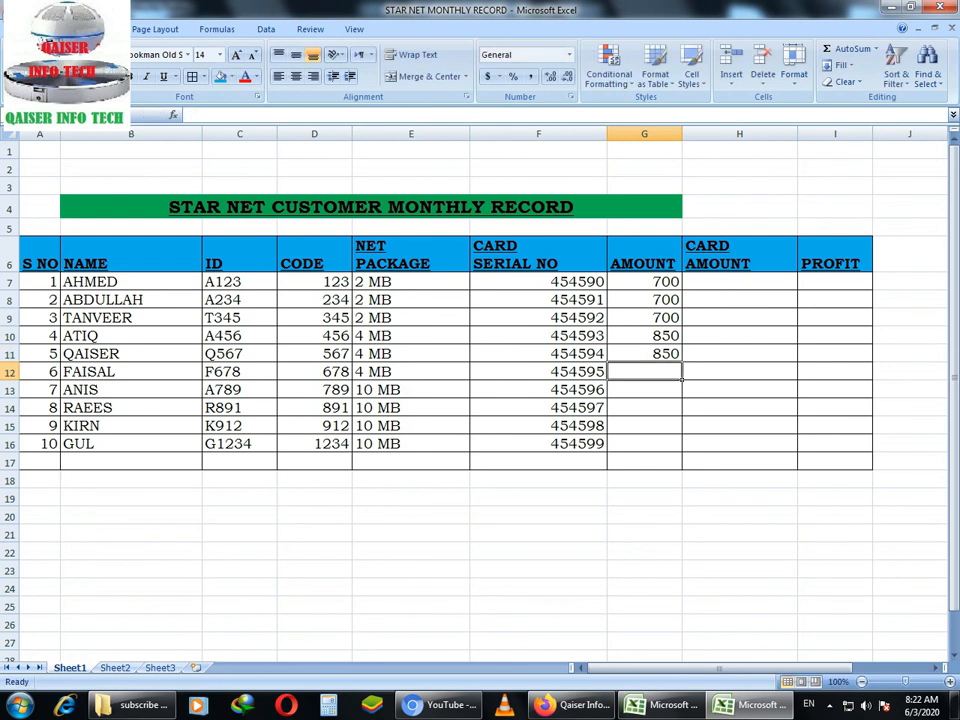
text(850)
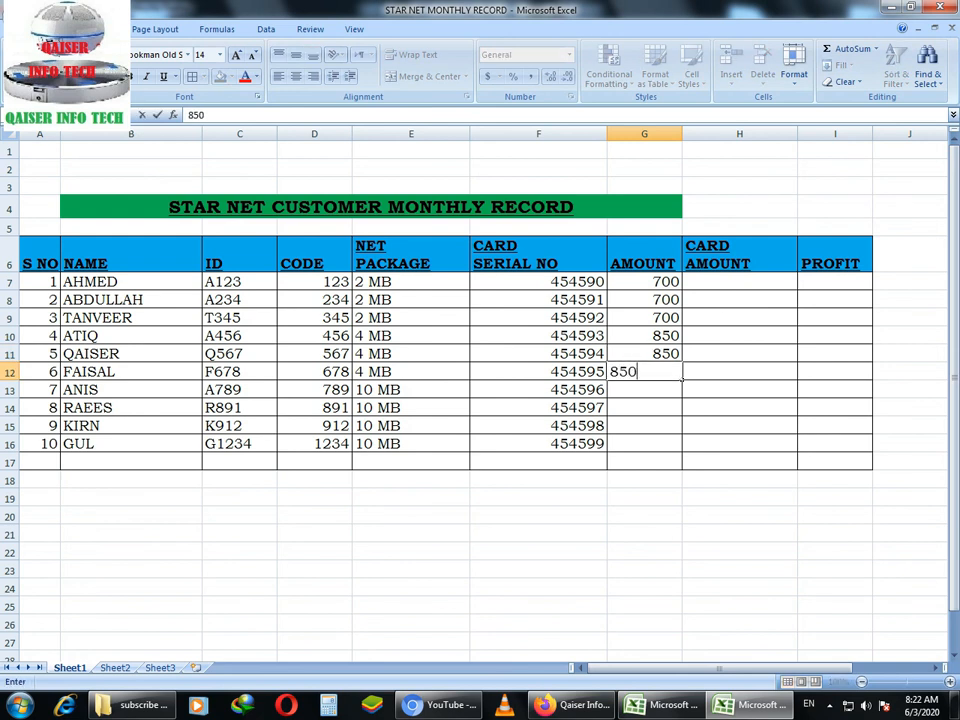
key(Return)
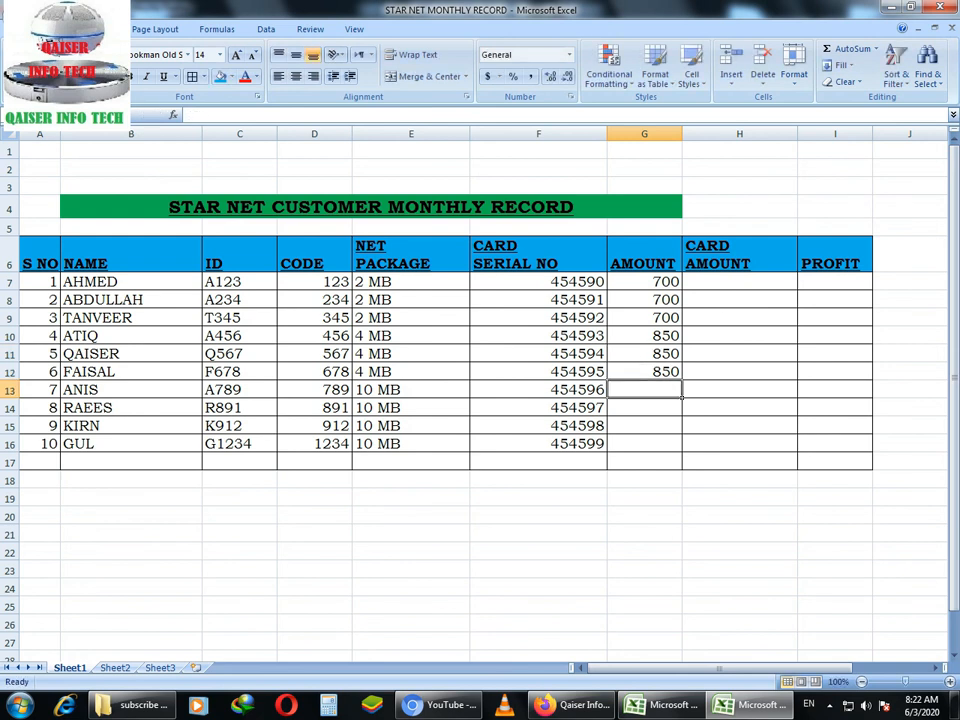
Step: Enter the amount 1200 for the four 10 MB customers in cells G13 to G16
text(1200)
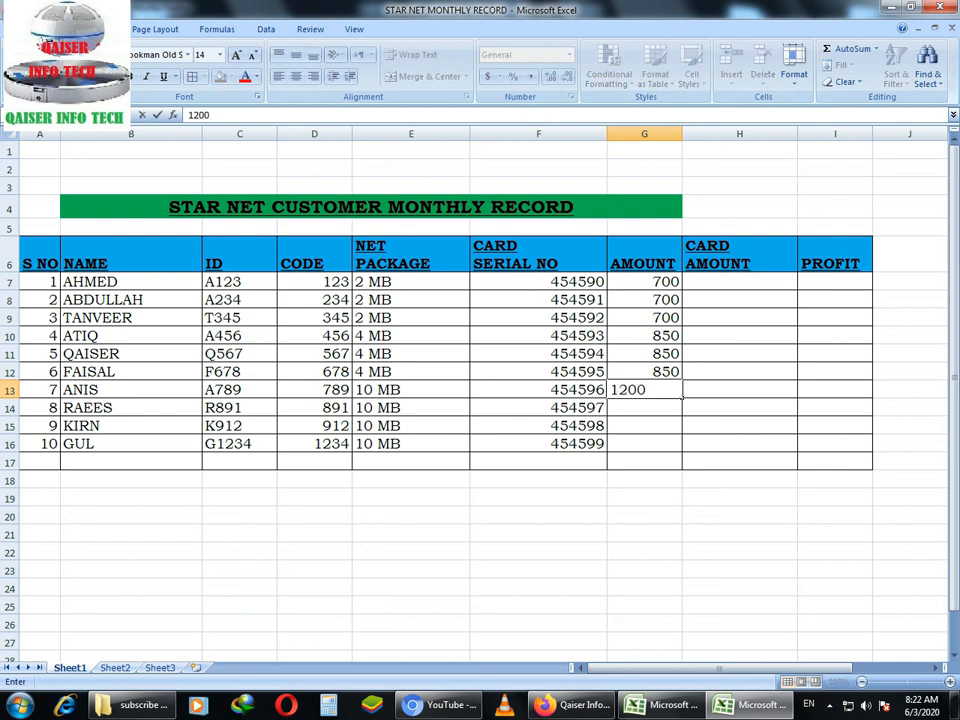
key(Return)
text(1200)
key(Return)
text(1200)
key(Return)
text(1200)
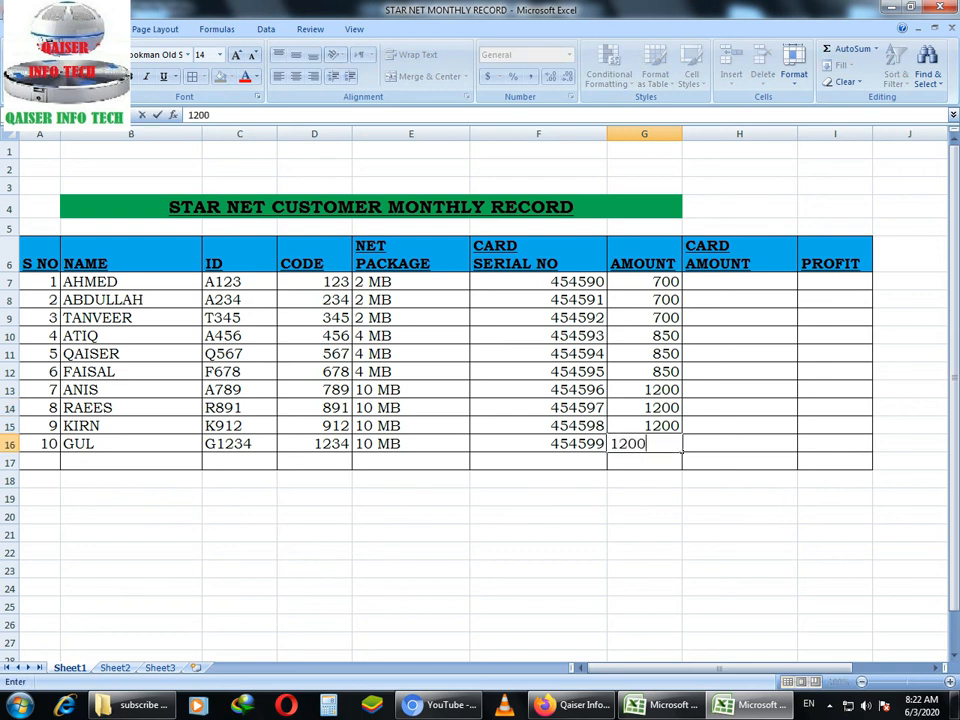
key(Tab)
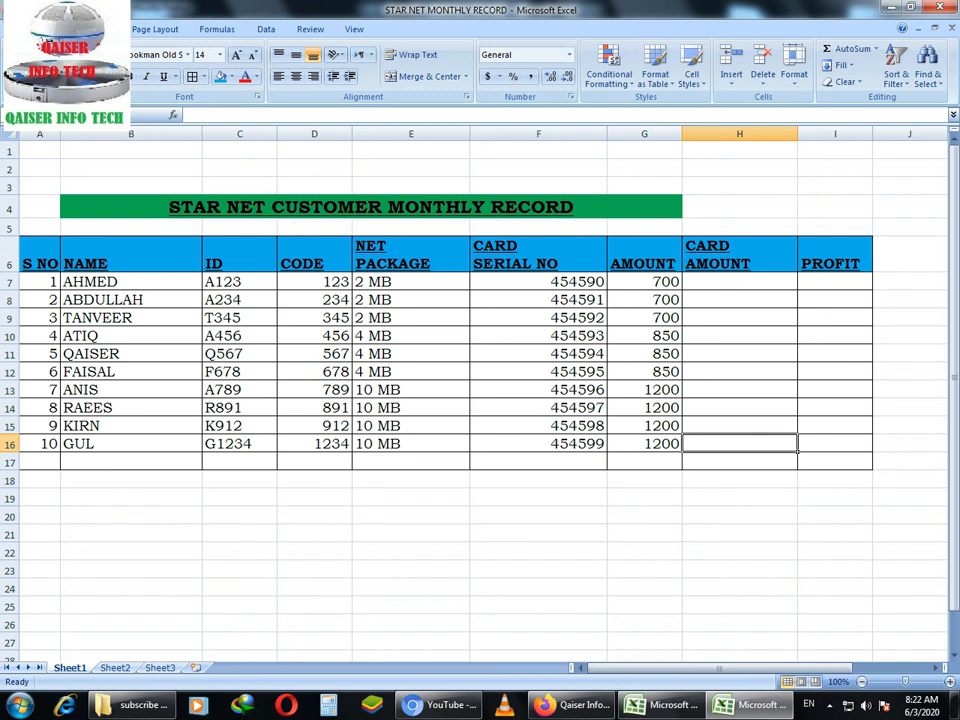
Step: Enter a card amount of 500 for the three 2 MB customers in cells H7 to H9
click(739, 281)
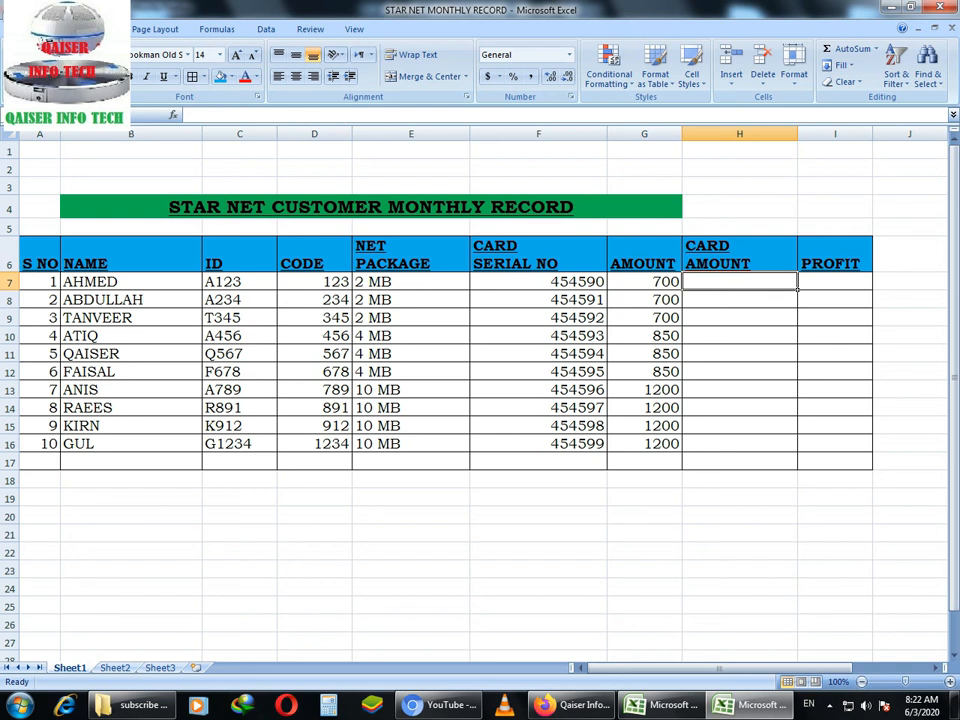
text(500)
key(Return)
text(500)
key(Return)
text(500)
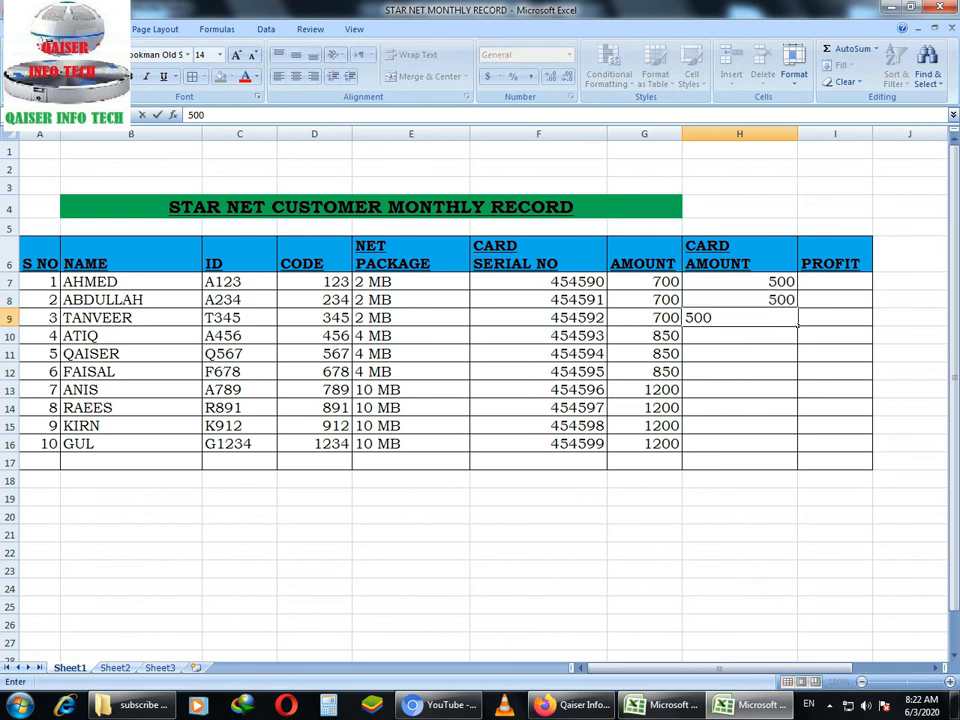
key(Return)
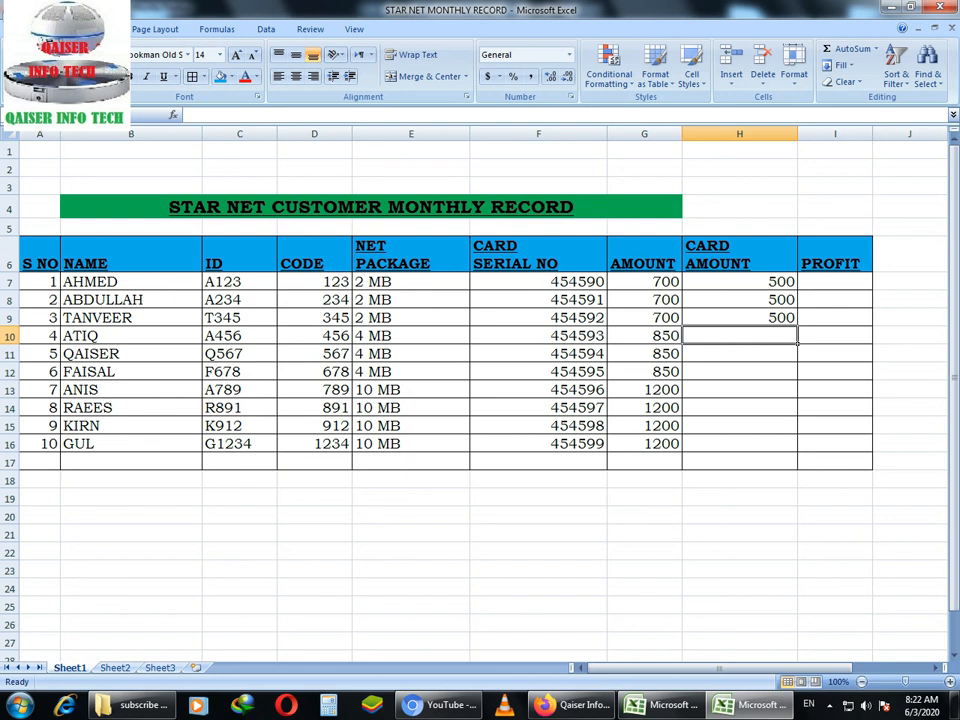
Step: Enter a card amount of 550 for serial number 4 in cell H10 and begin the entry for serial number 5 in H11
text(550)
key(Return)
text(5)
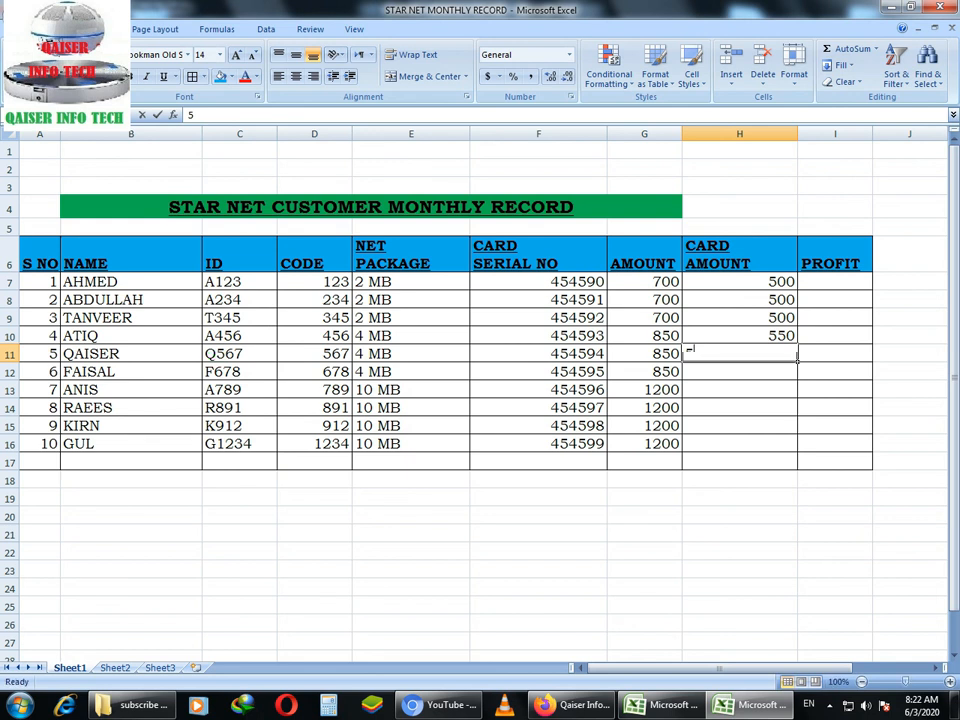